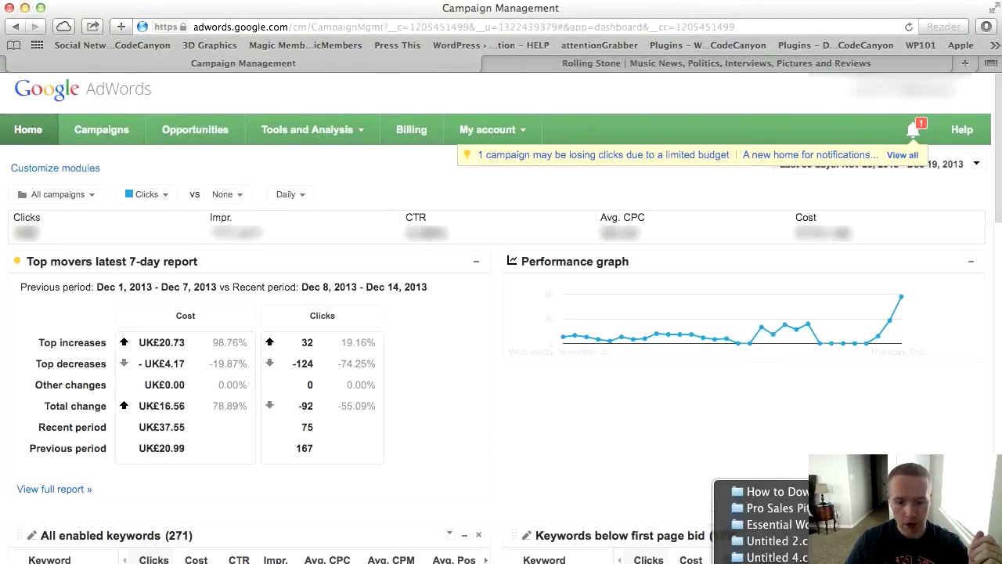
Open the All online campaigns overview and list the available types for a new campaign
key("super+grave")
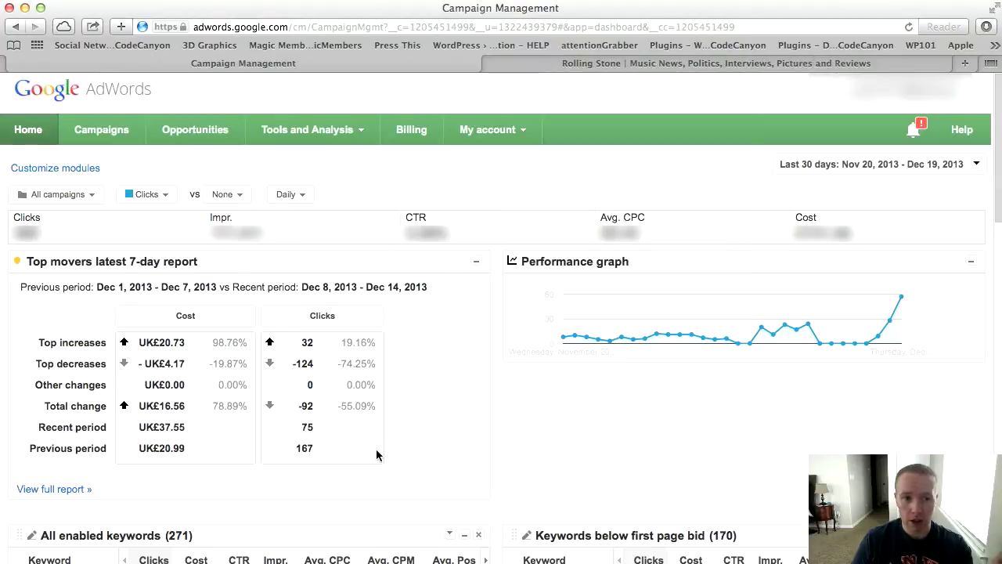
left_click(101, 129)
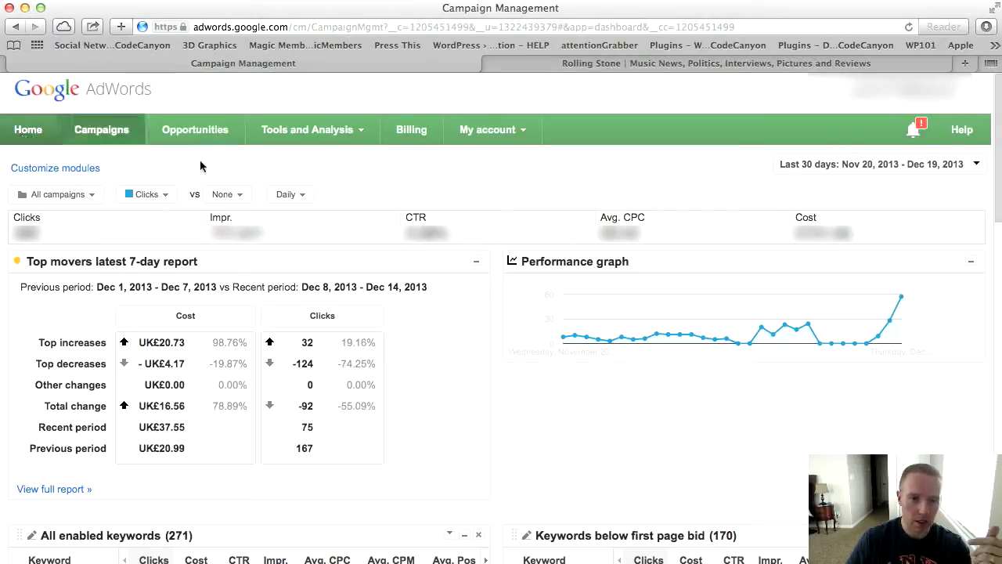
scroll(566, 389, "down", 5)
scroll(566, 385, "down", 6)
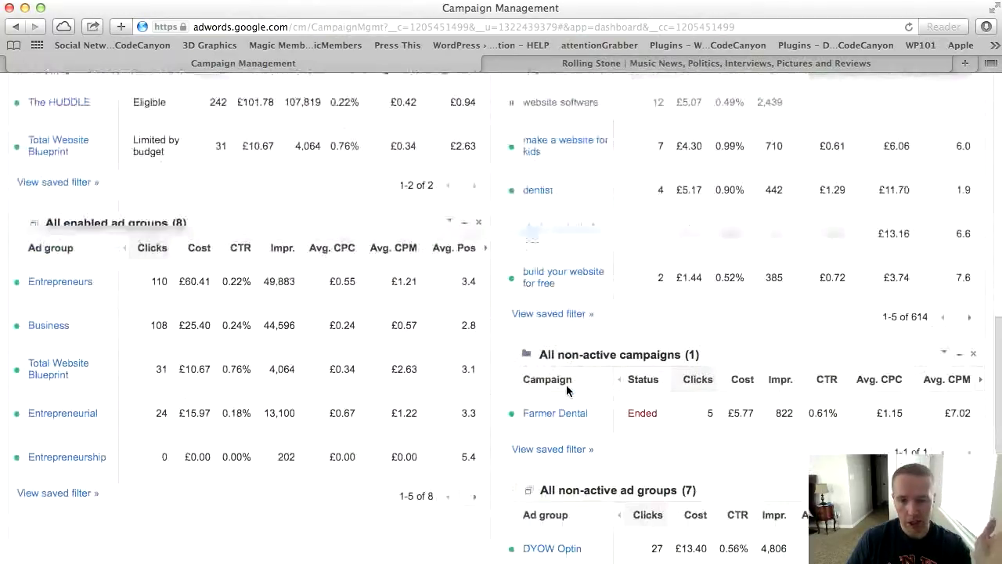
scroll(566, 385, "up", 10)
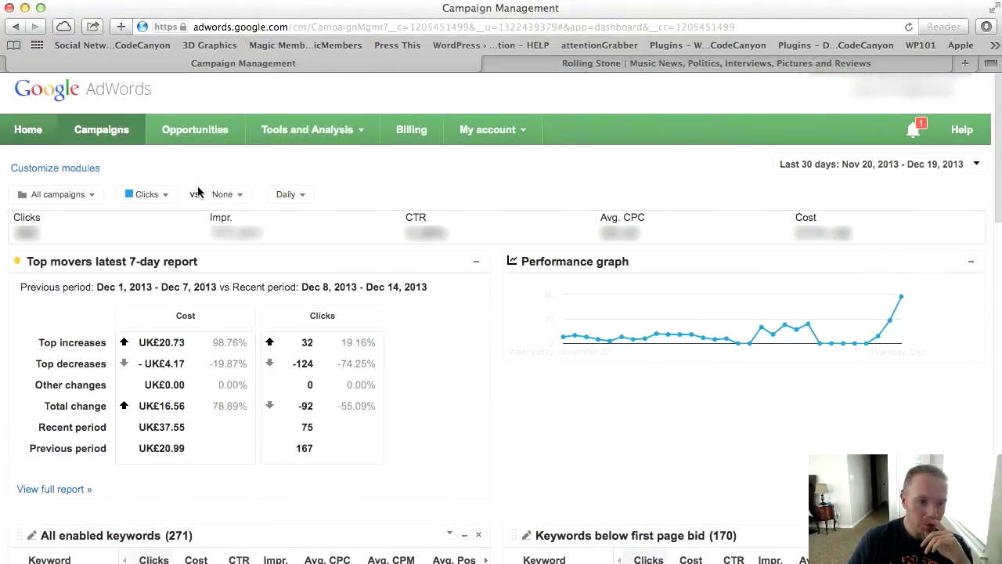
left_click(94, 139)
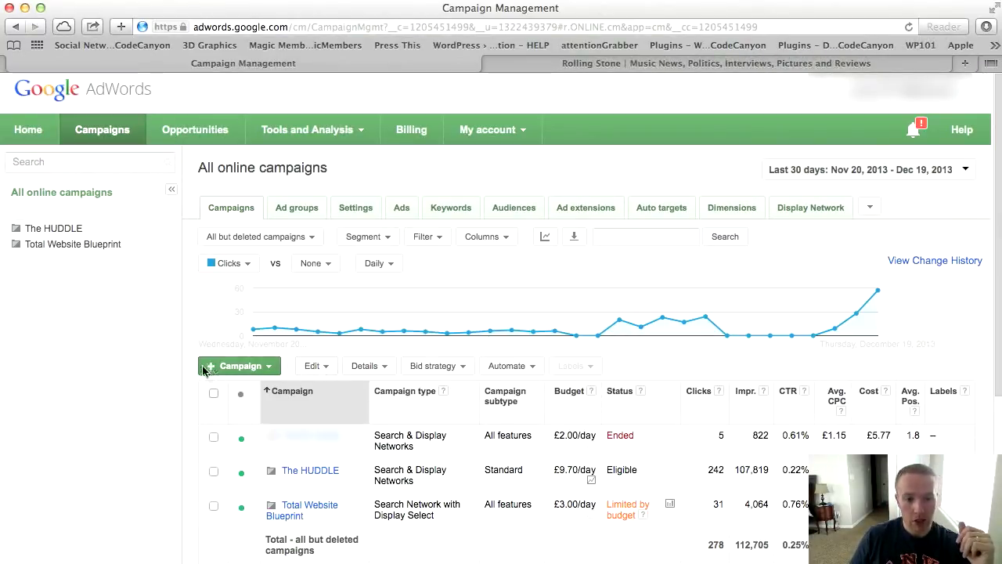
left_click(268, 368)
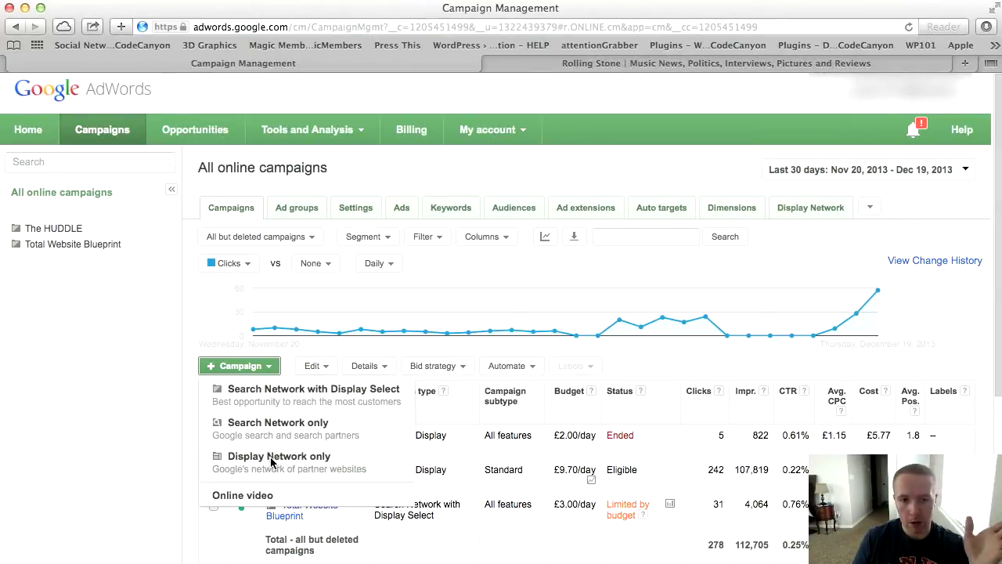
Examine the banner advertisements across the Rolling Stone homepage as display ad examples, and close that page
left_click(640, 65)
scroll(914, 288, "down", 5)
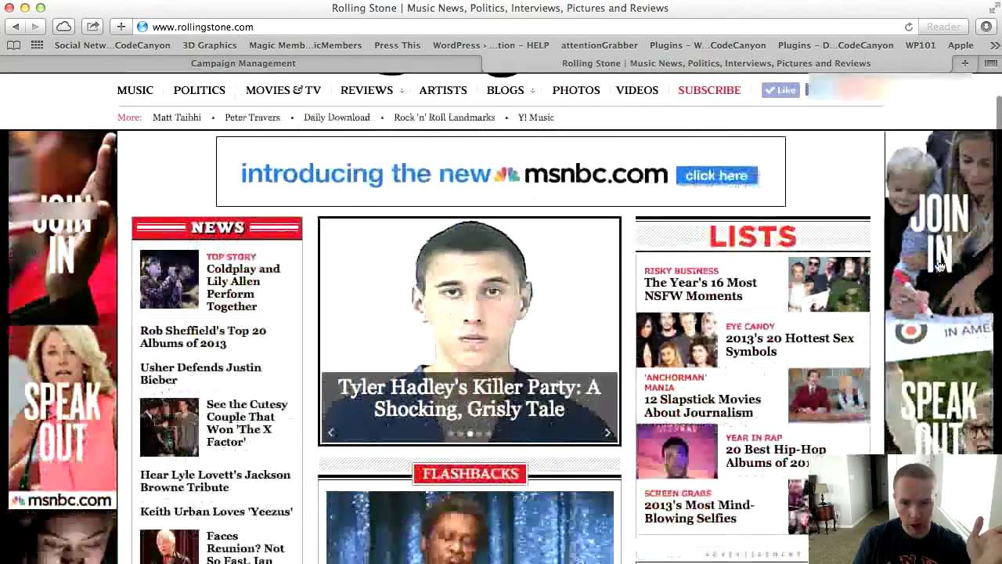
scroll(912, 287, "down", 4)
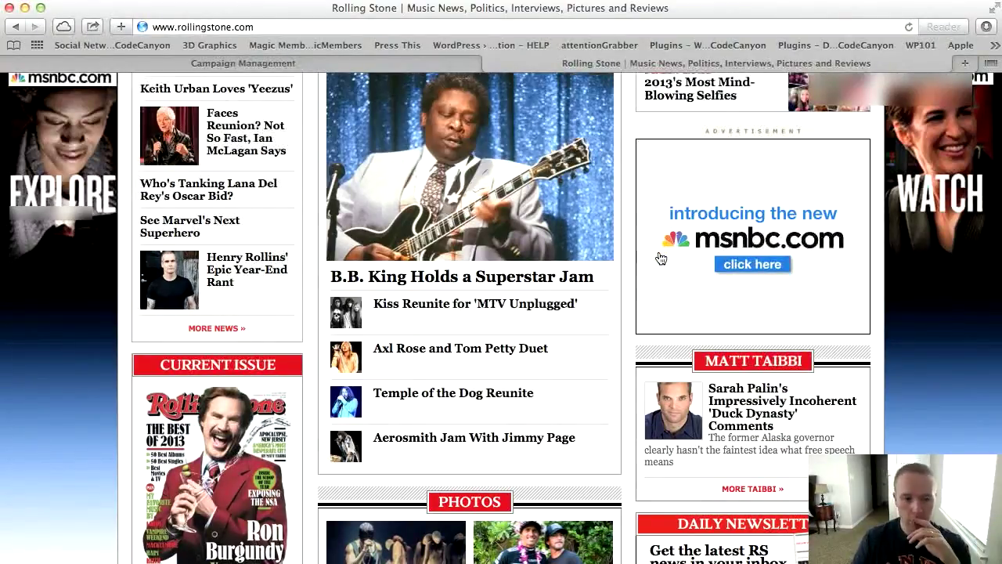
scroll(662, 258, "up", 7)
scroll(660, 259, "up", 2)
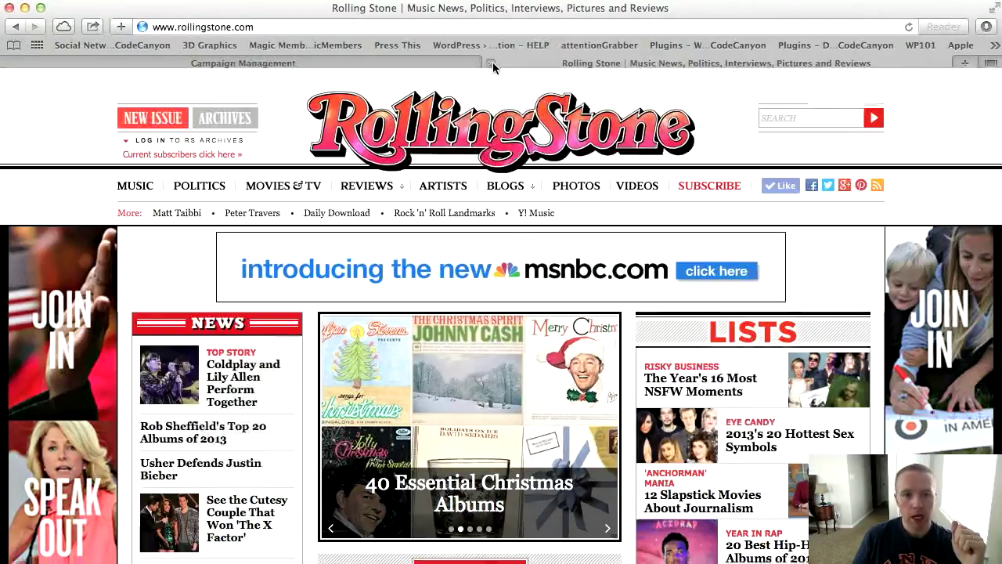
left_click(492, 64)
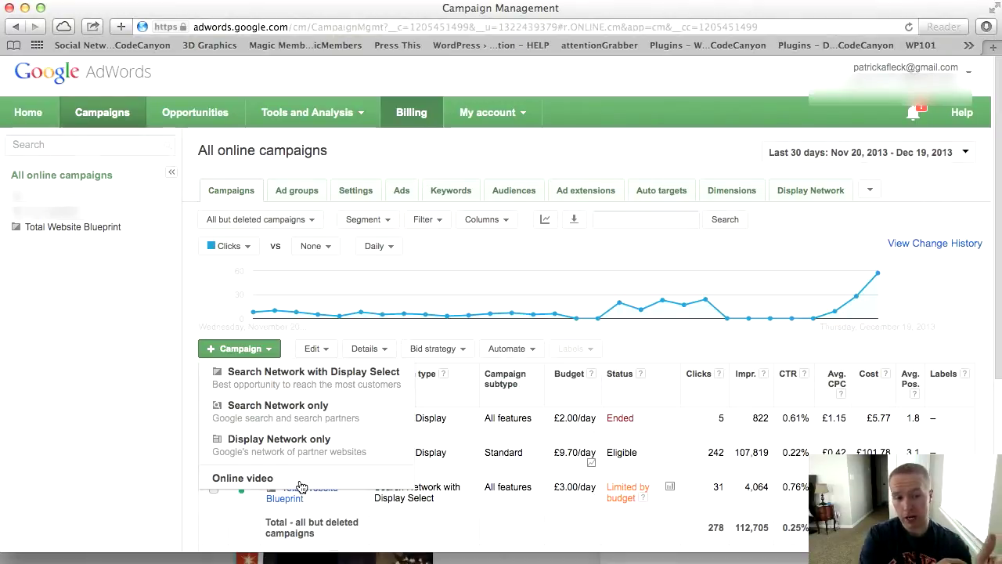
Start a new Search Network with Display Select campaign and name it Tester 1
left_click(277, 373)
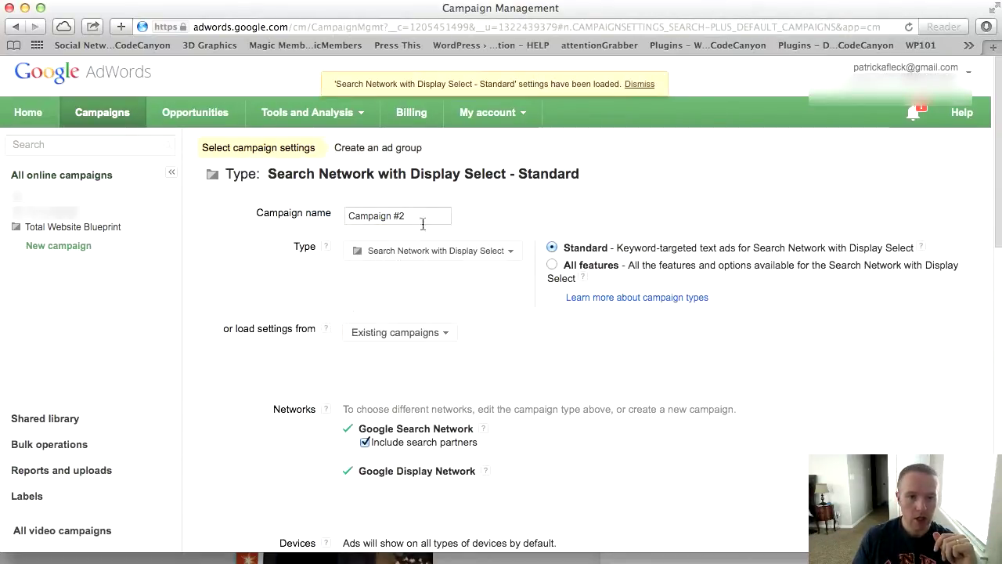
left_click_drag(424, 217, 348, 216)
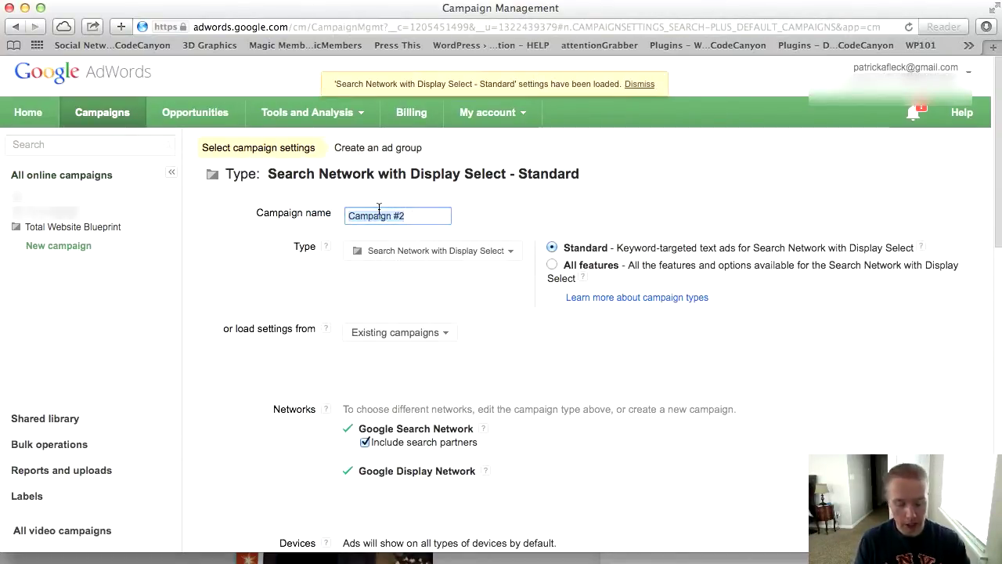
type("Tester 1")
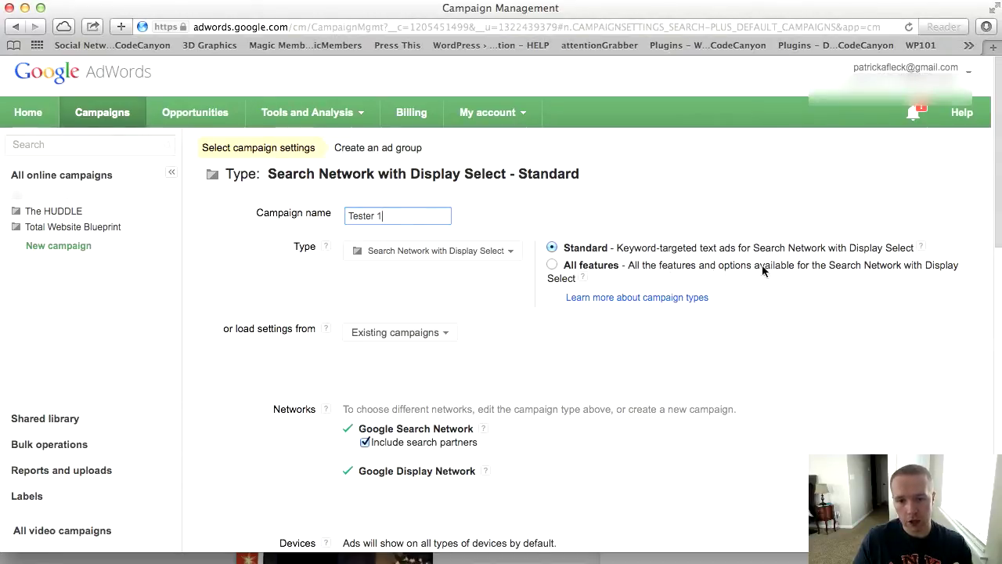
Switch the new campaign to All features, accepting the loss of changes, and name it Tester 2
left_click(551, 265)
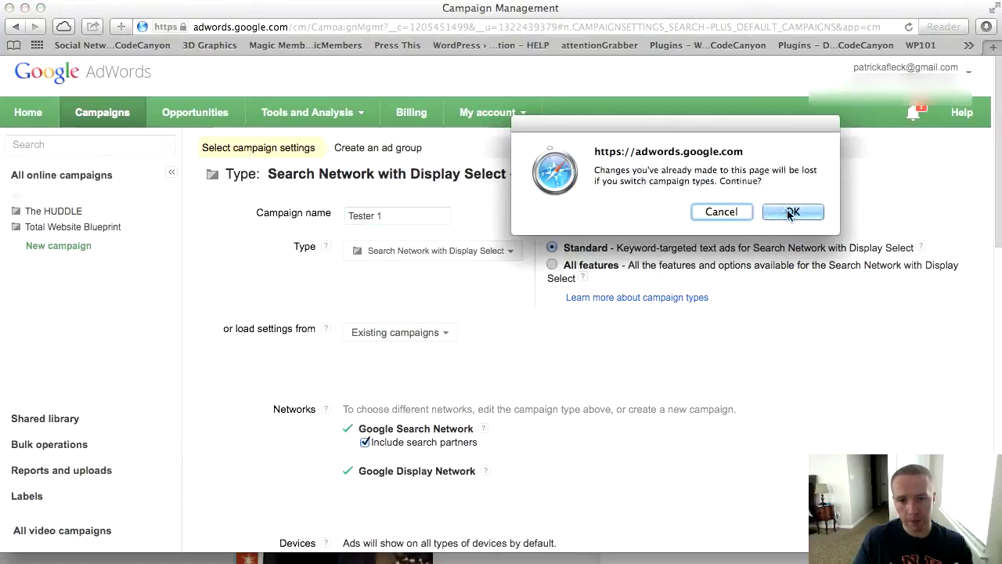
left_click(789, 213)
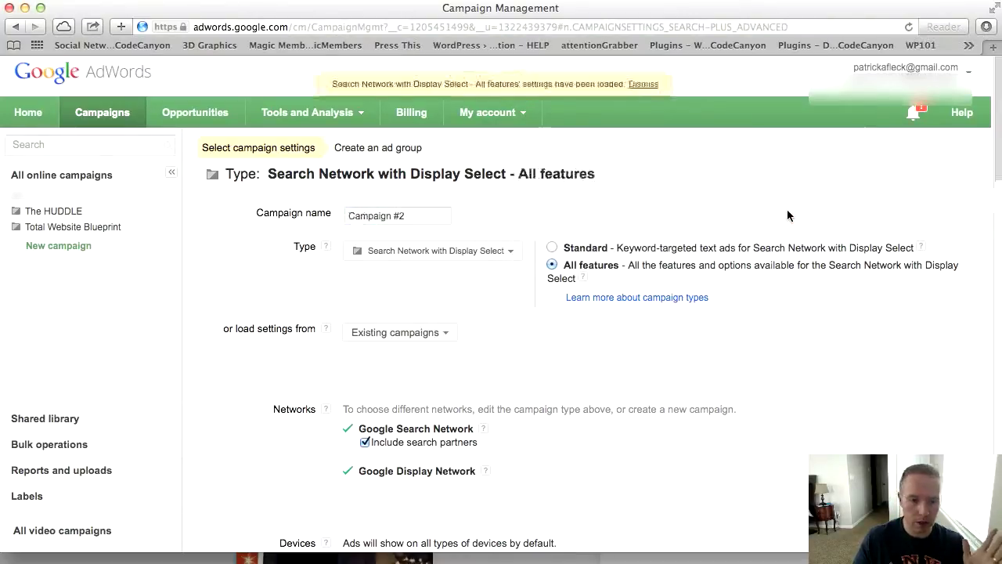
left_click_drag(421, 213, 329, 211)
type("Test")
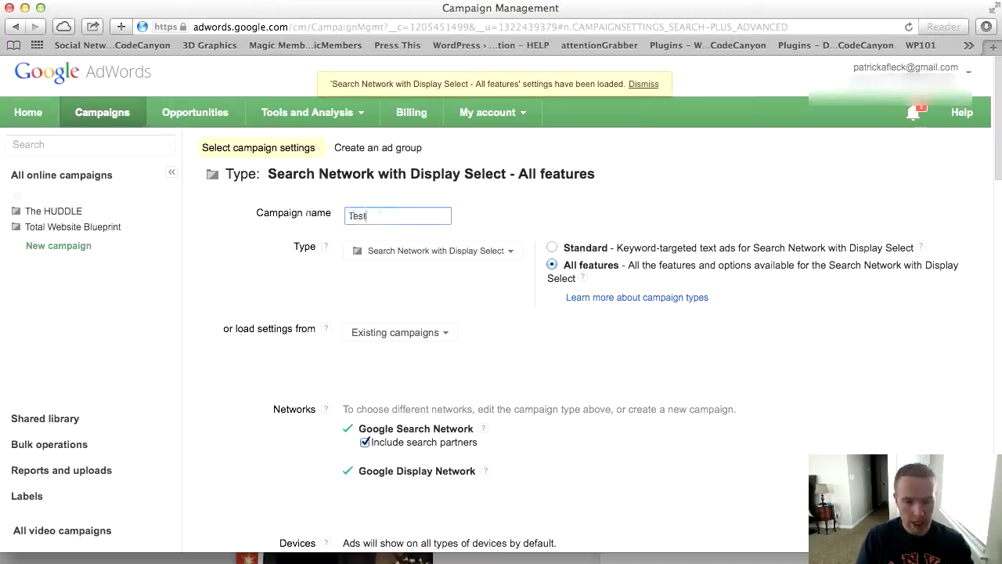
type("er 2")
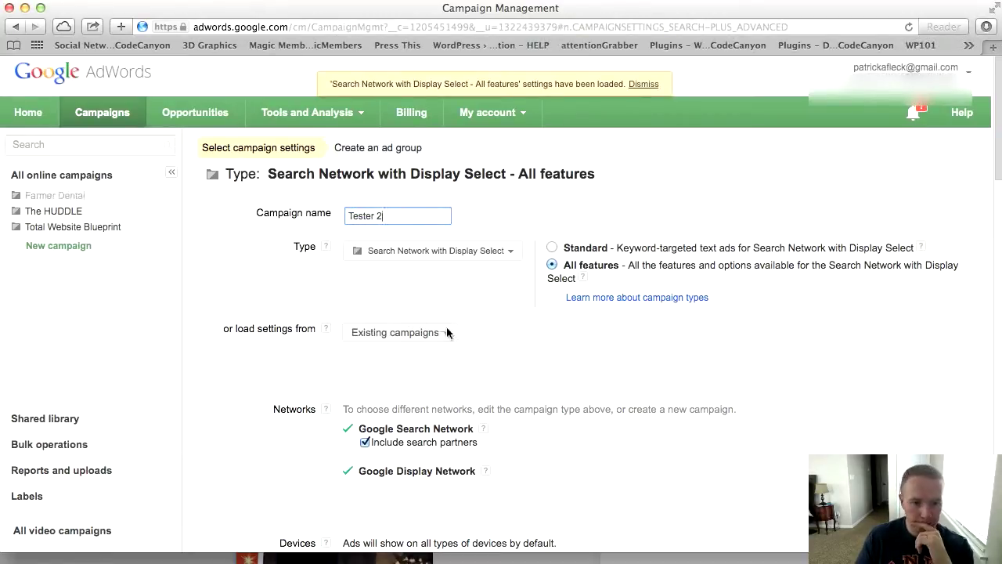
Check which existing campaigns are available for loading settings, without picking one
scroll(477, 338, "down", 2)
left_click(442, 249)
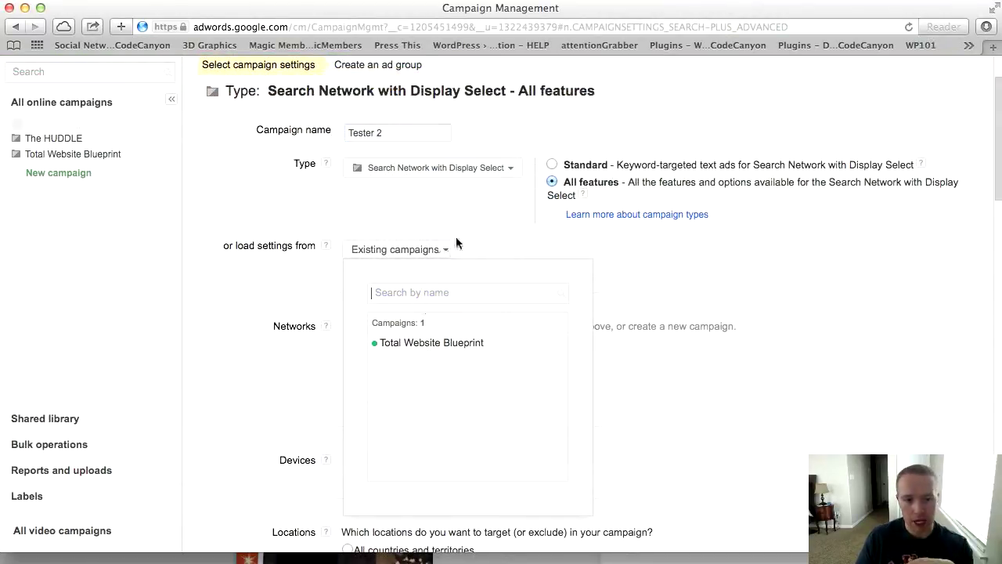
left_click(474, 206)
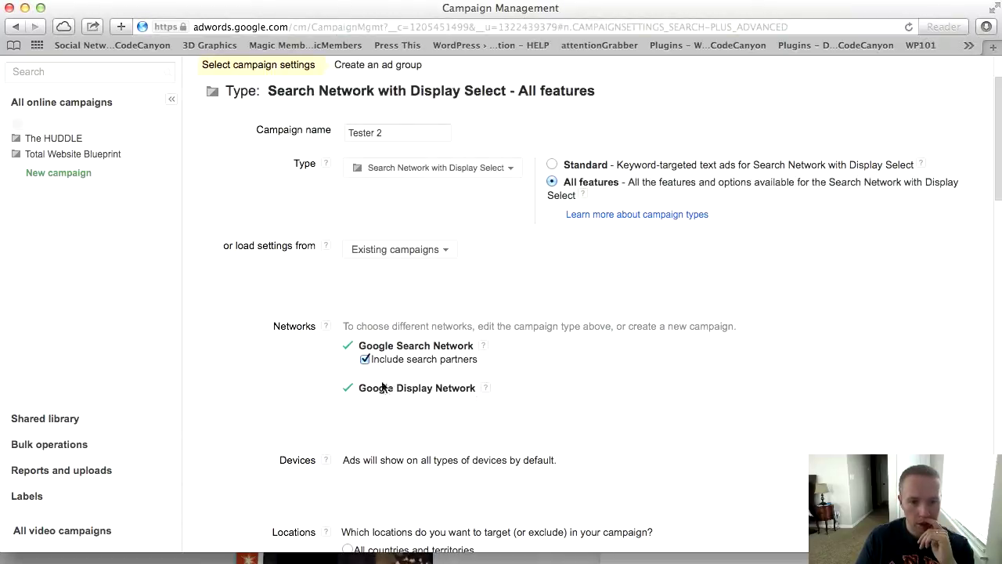
Exclude search partners from the campaign's Google Search Network setting
scroll(337, 407, "down", 1)
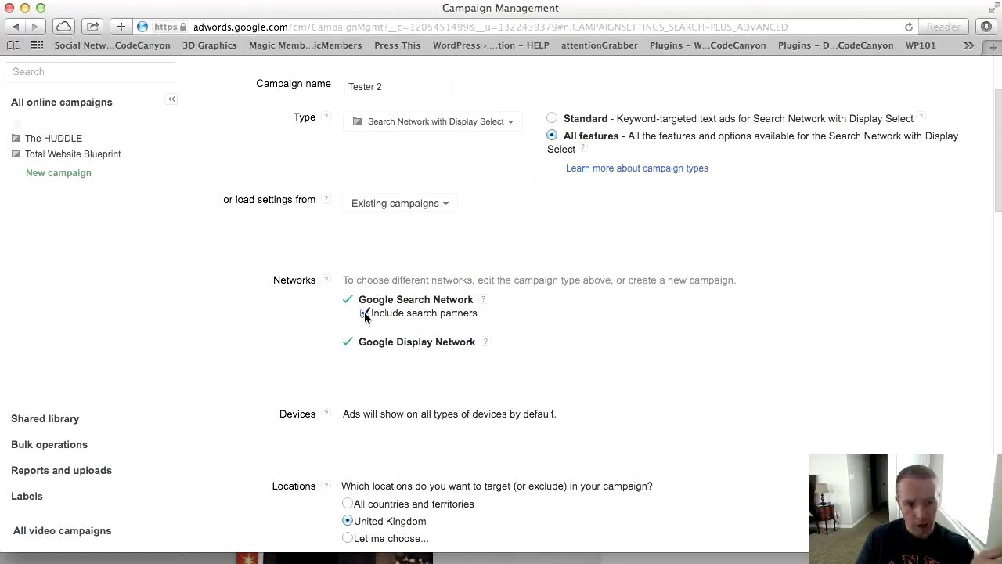
left_click_drag(361, 295, 470, 299)
left_click_drag(373, 314, 479, 313)
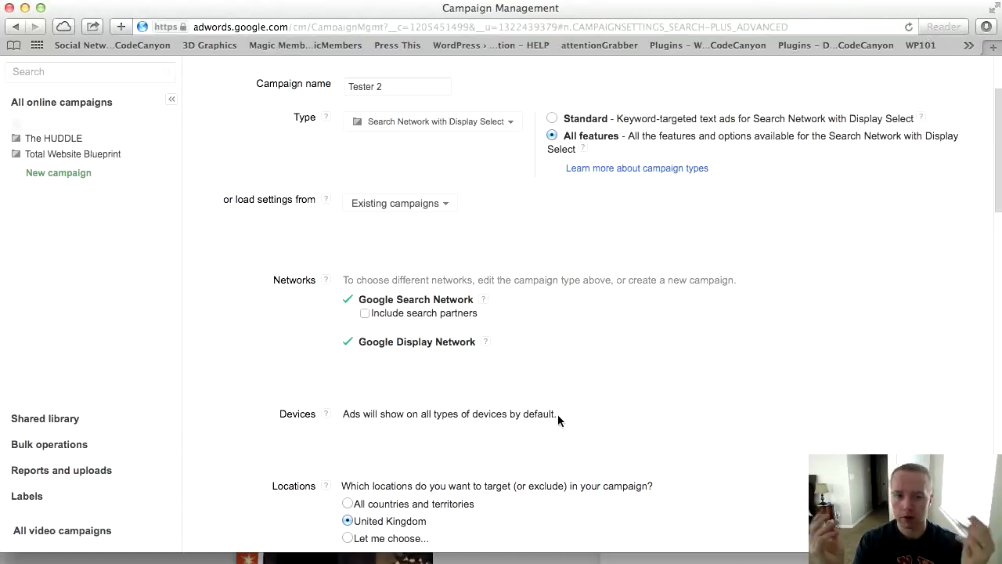
Set the campaign to custom target locations and add the countries United States and Canada
scroll(513, 430, "down", 4)
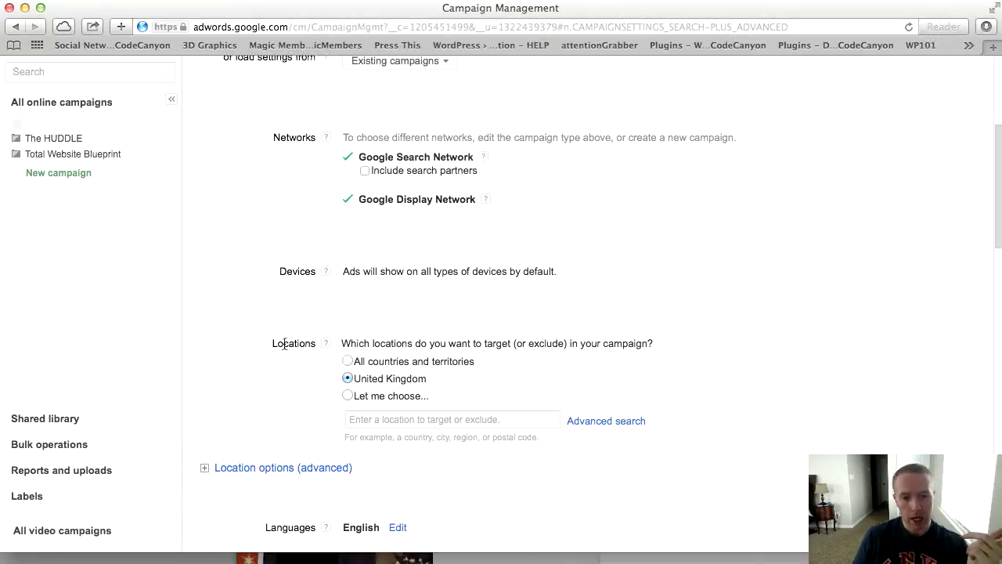
left_click(346, 362)
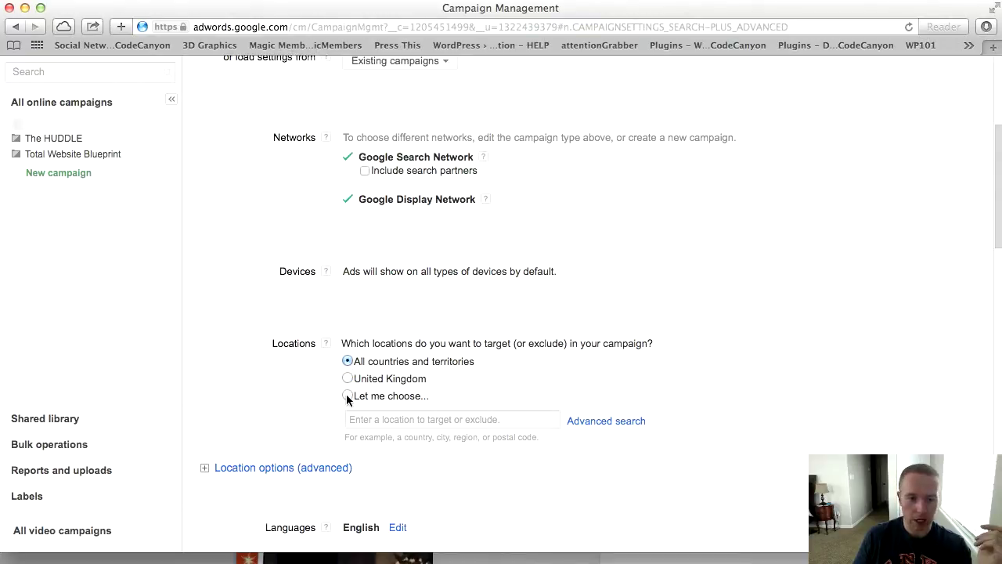
left_click(346, 396)
left_click(379, 423)
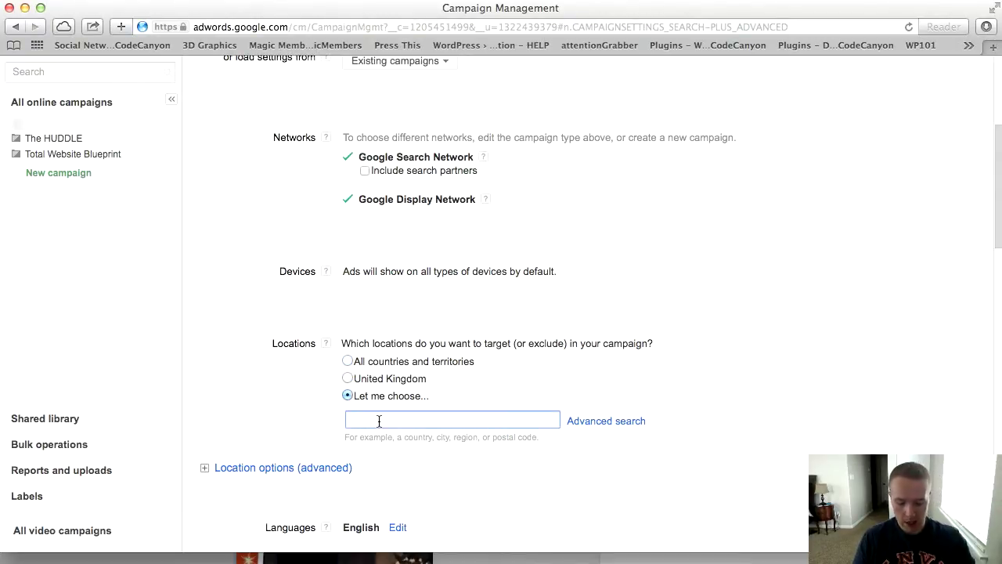
type("united")
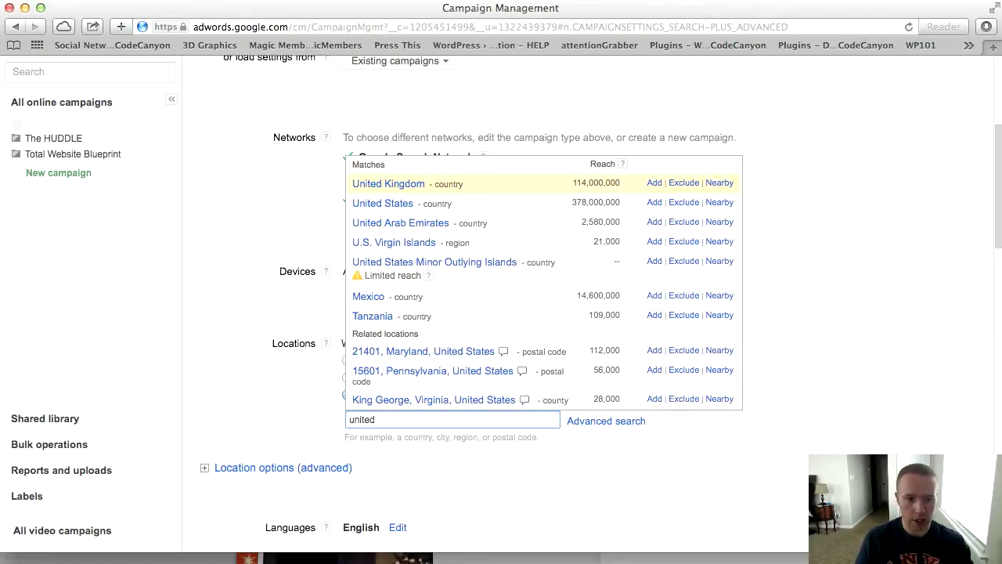
left_click(373, 204)
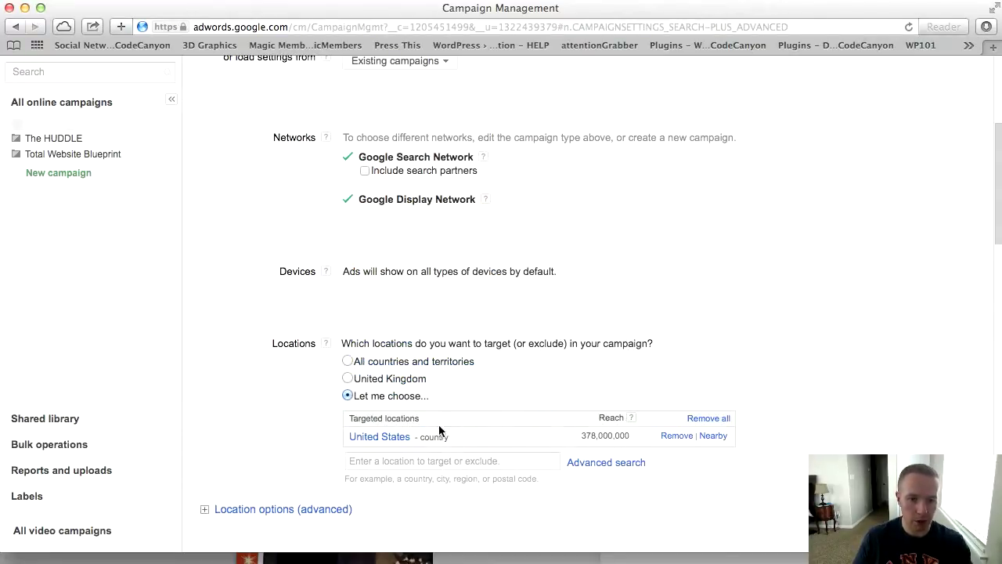
left_click(434, 460)
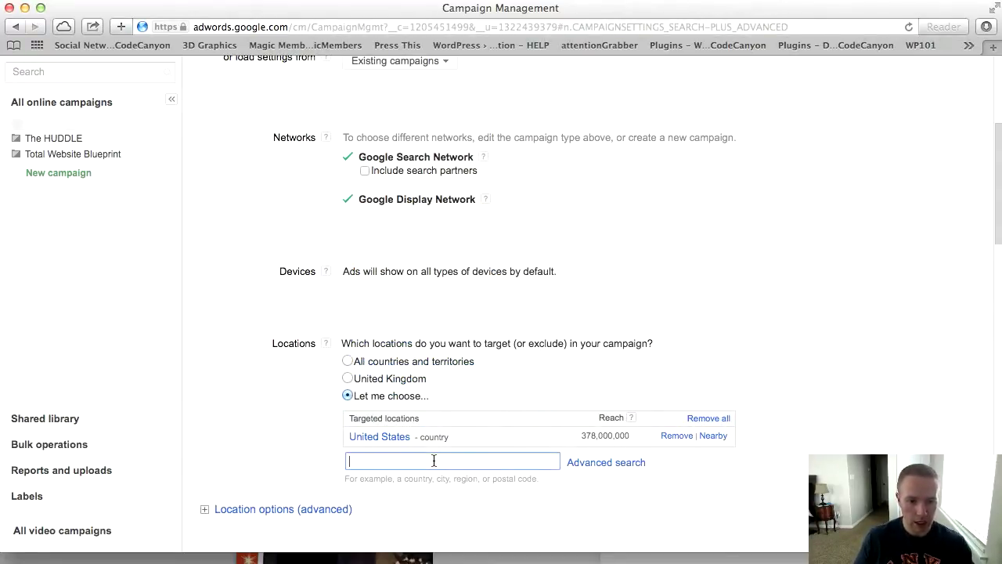
type("canada")
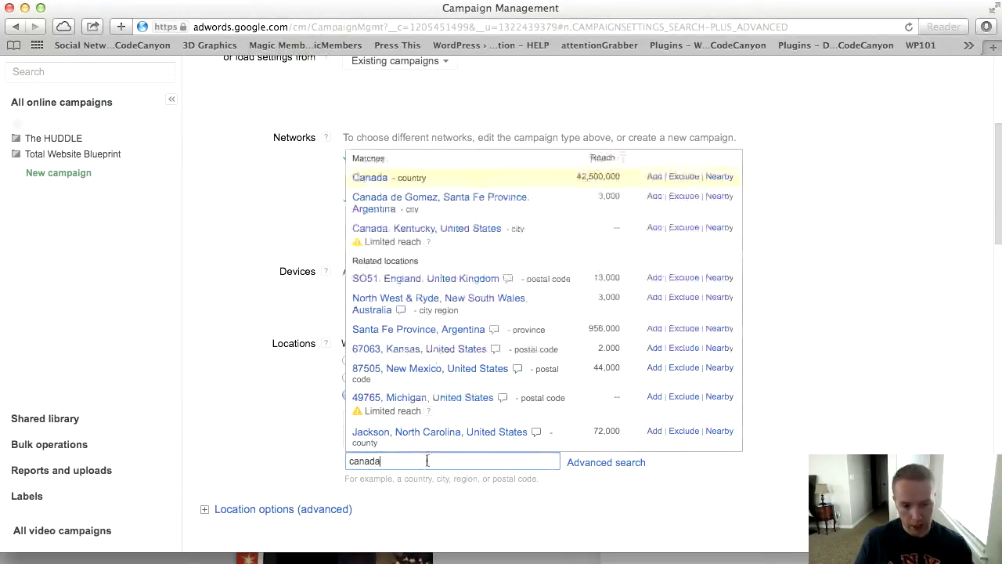
left_click(368, 180)
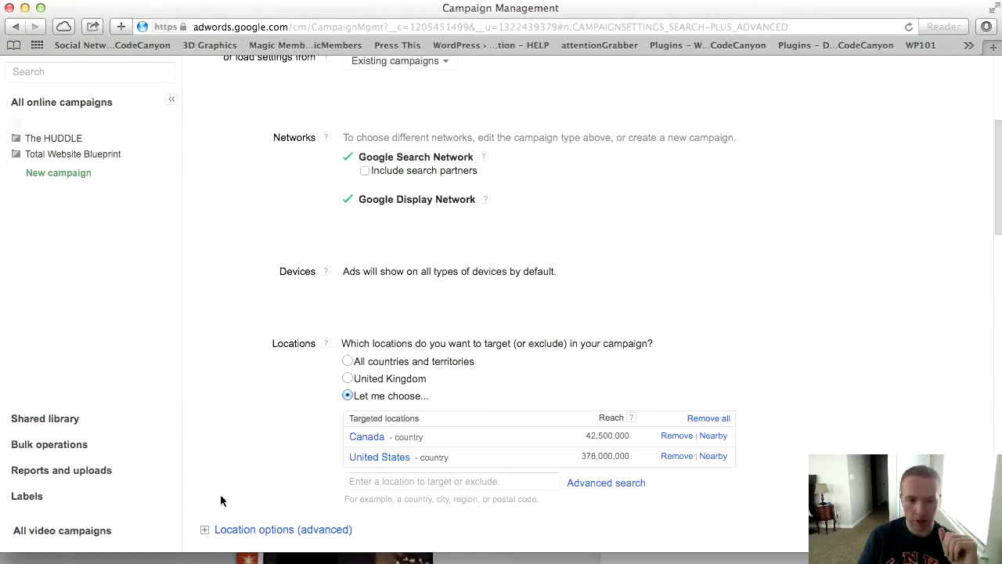
In the advanced location options, target people searching for or viewing pages about the targeted location
scroll(221, 470, "down", 4)
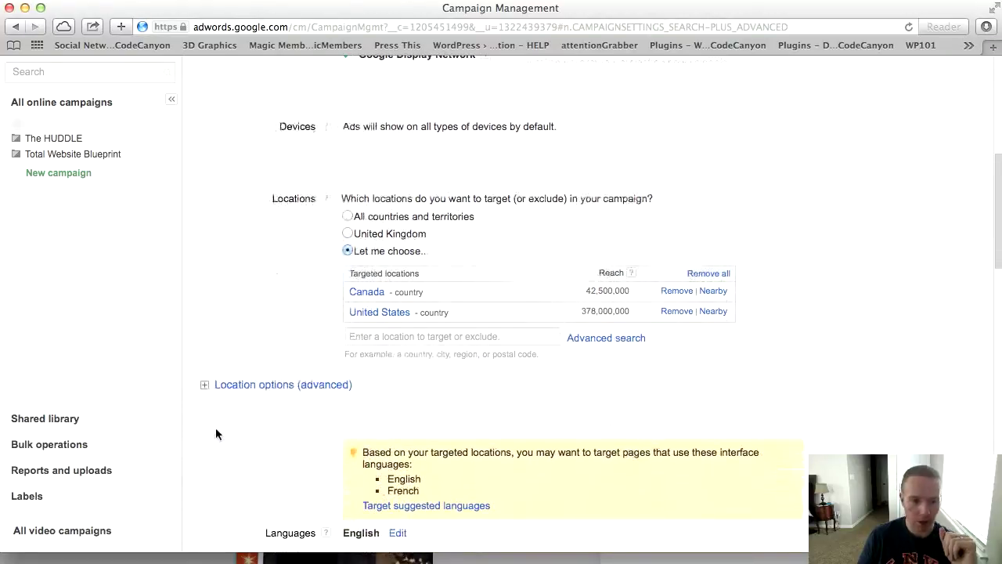
left_click(204, 384)
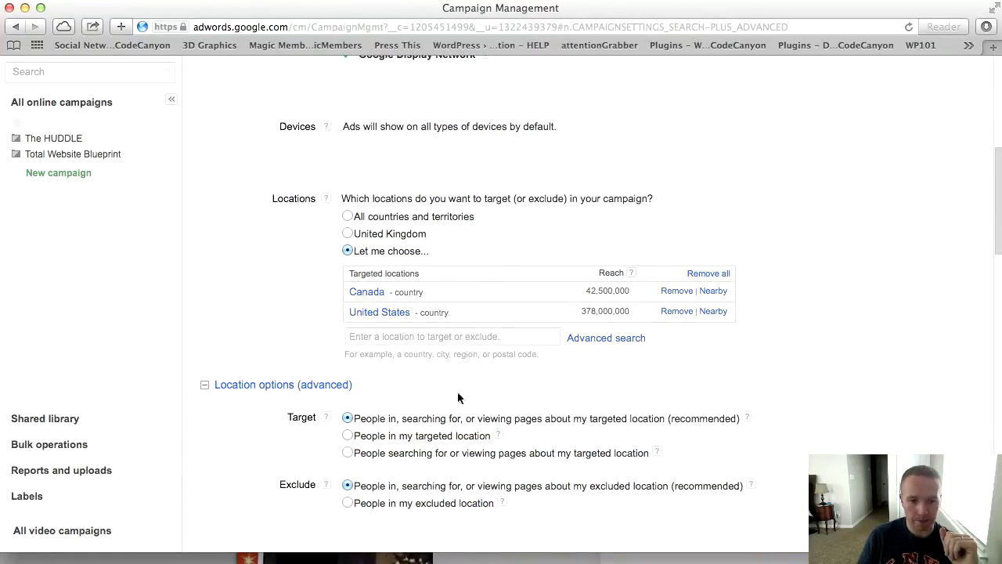
left_click(348, 437)
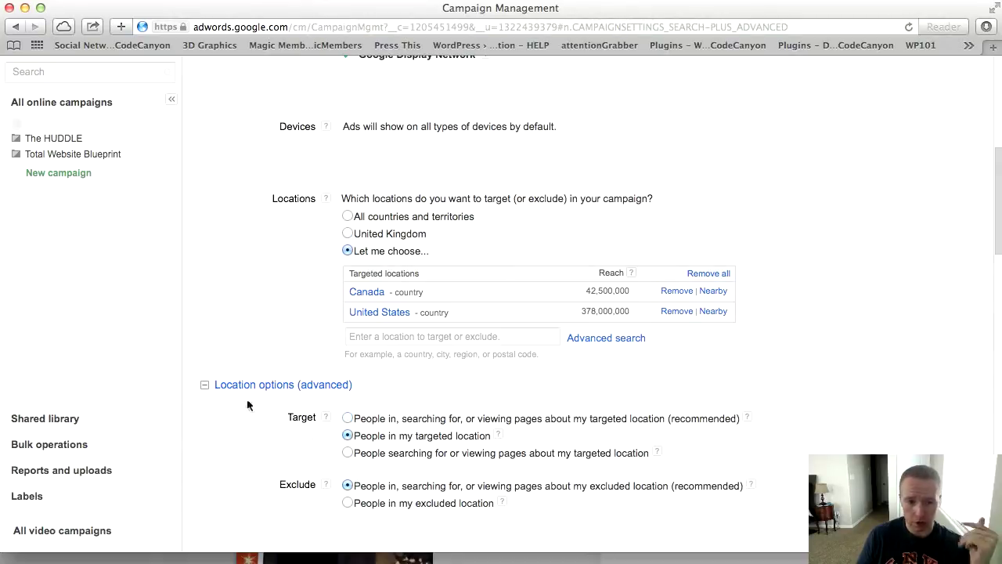
left_click(348, 452)
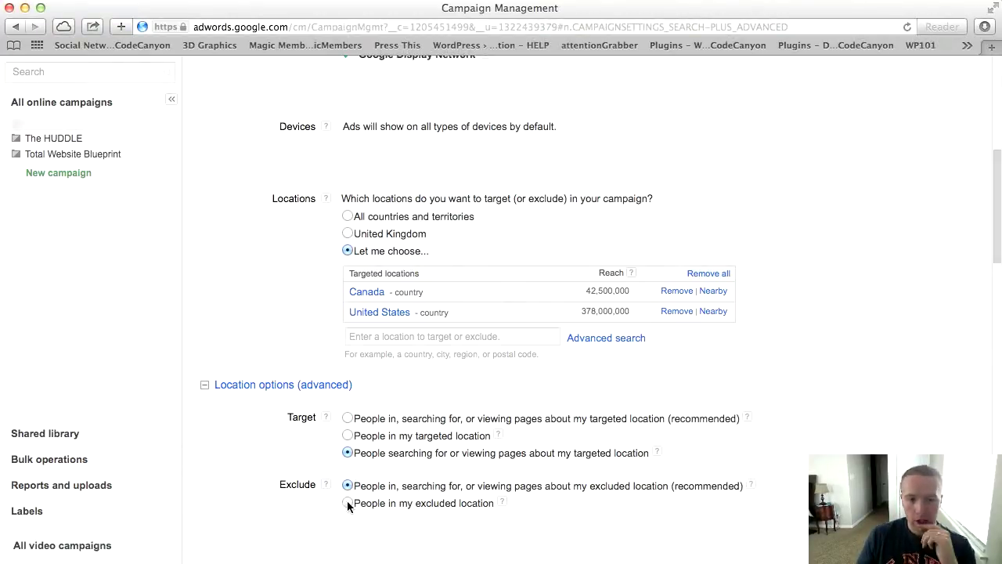
Set the campaign's default bid to £.30 and its budget to £5.00 per day
scroll(347, 505, "down", 5)
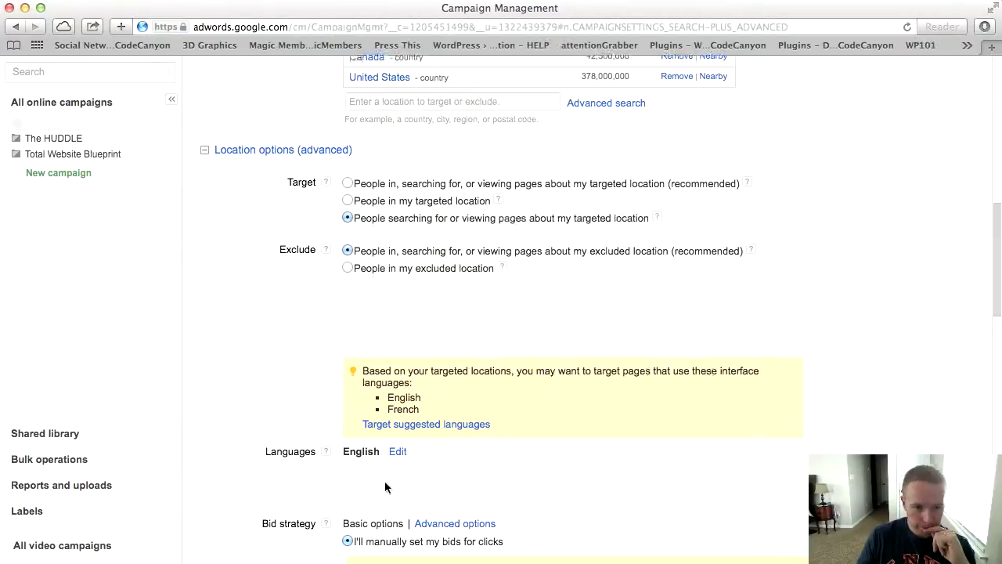
scroll(459, 440, "down", 3)
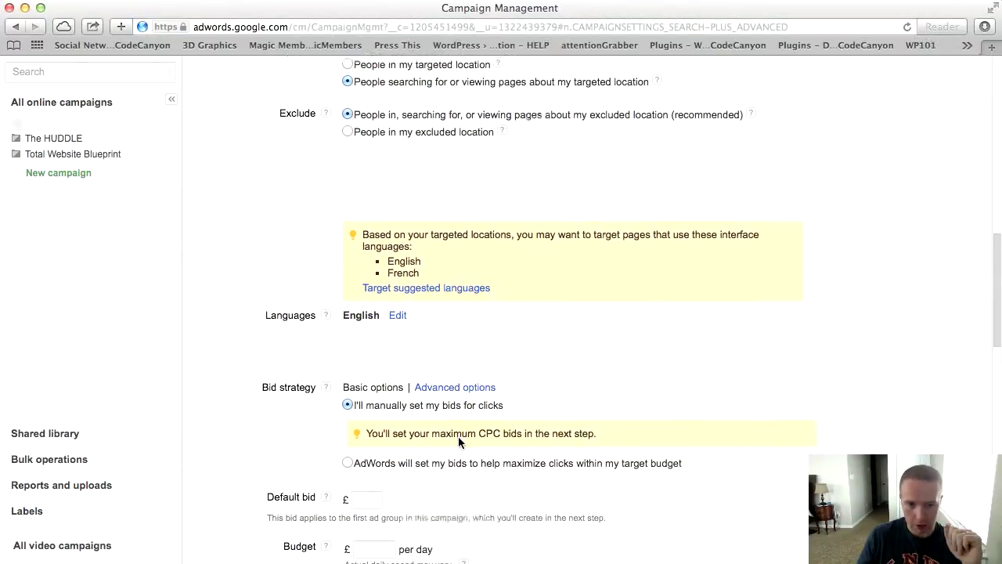
scroll(458, 441, "down", 3)
left_click(368, 384)
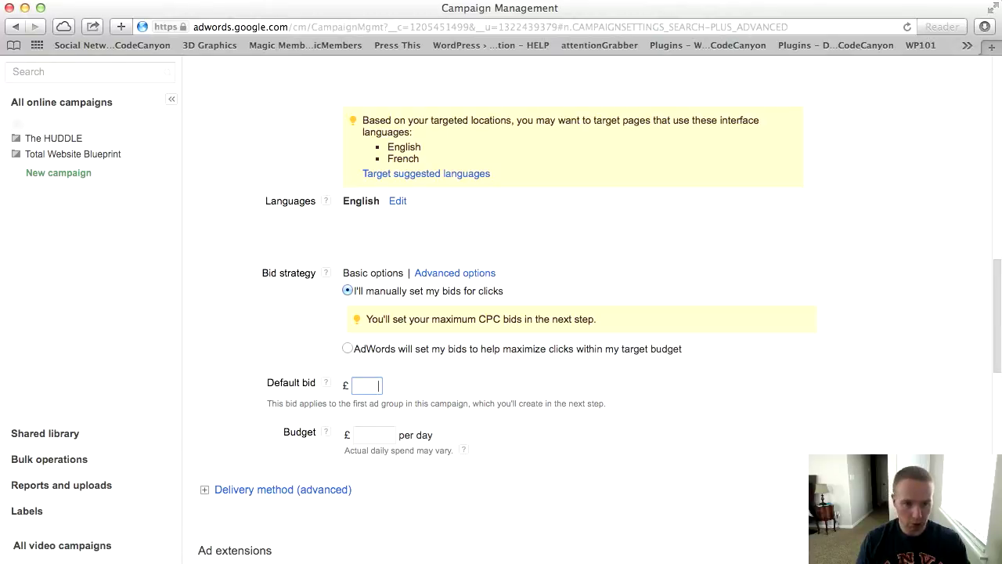
type("30")
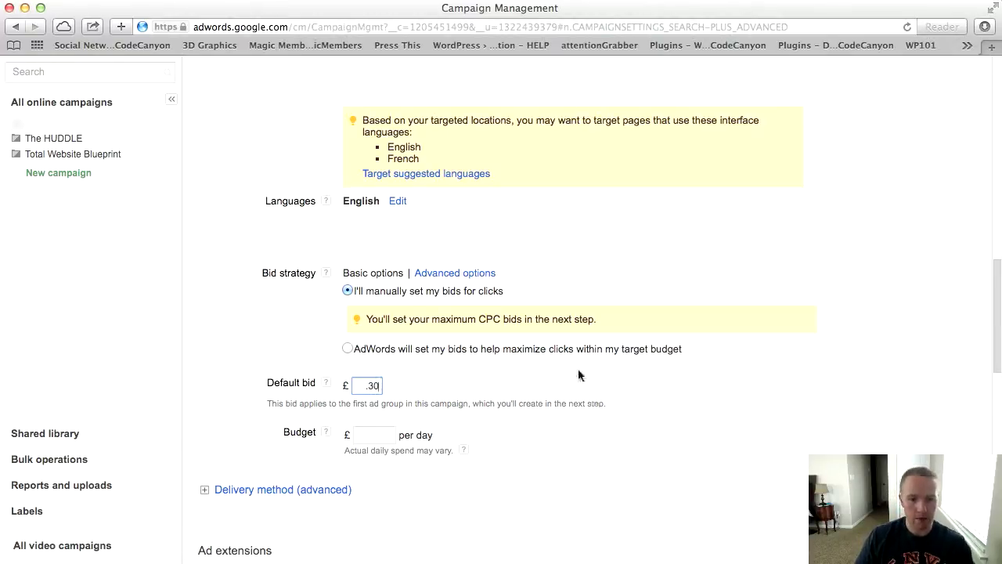
left_click(372, 435)
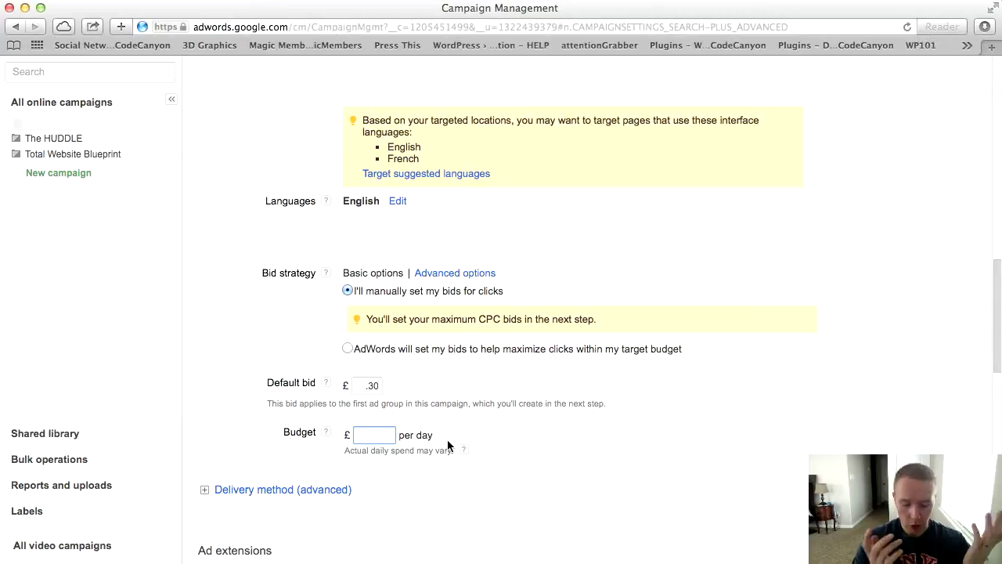
type("5.00")
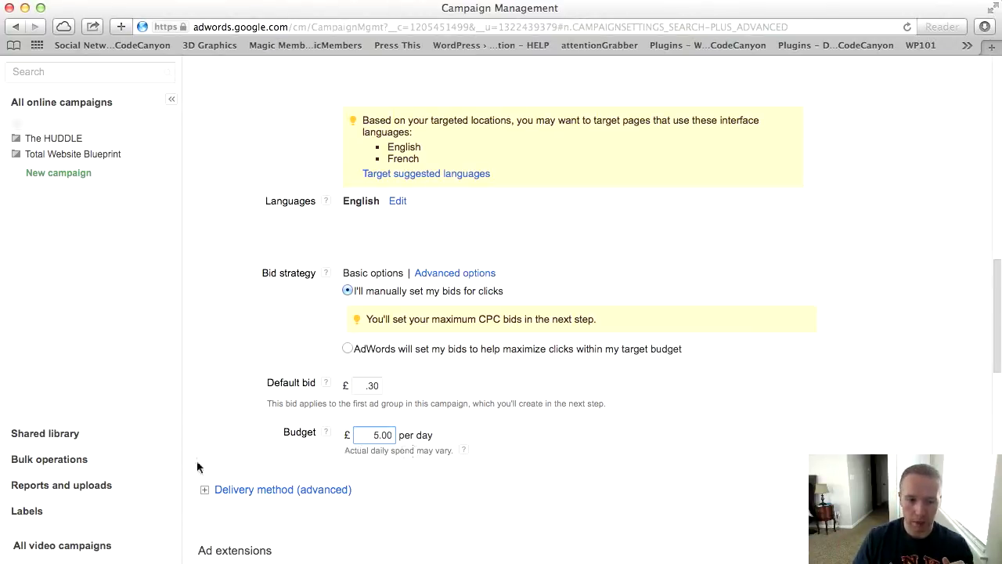
Expand the advanced delivery method settings and examine the Standard and Accelerated choices
scroll(198, 464, "down", 1)
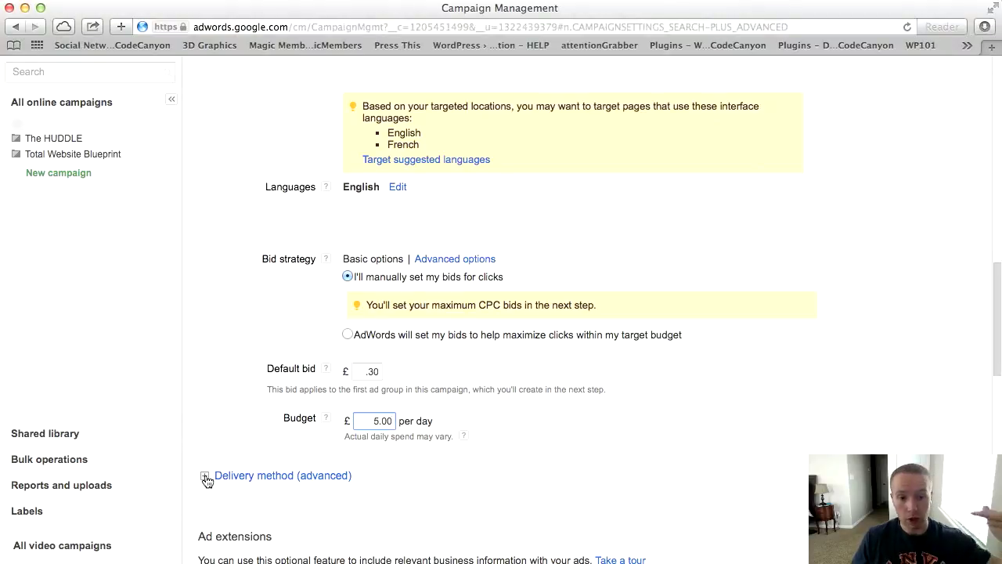
left_click(205, 477)
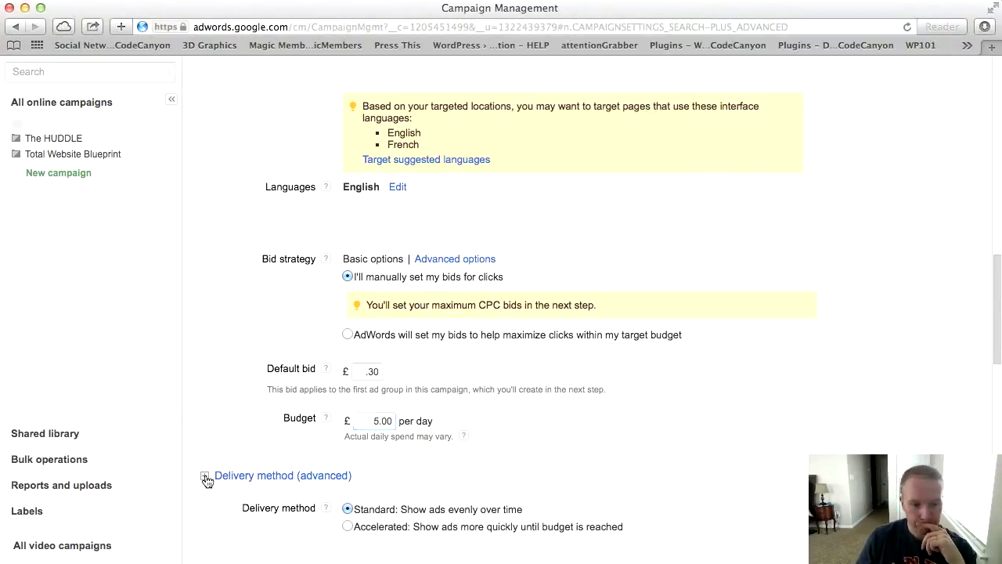
scroll(558, 473, "down", 3)
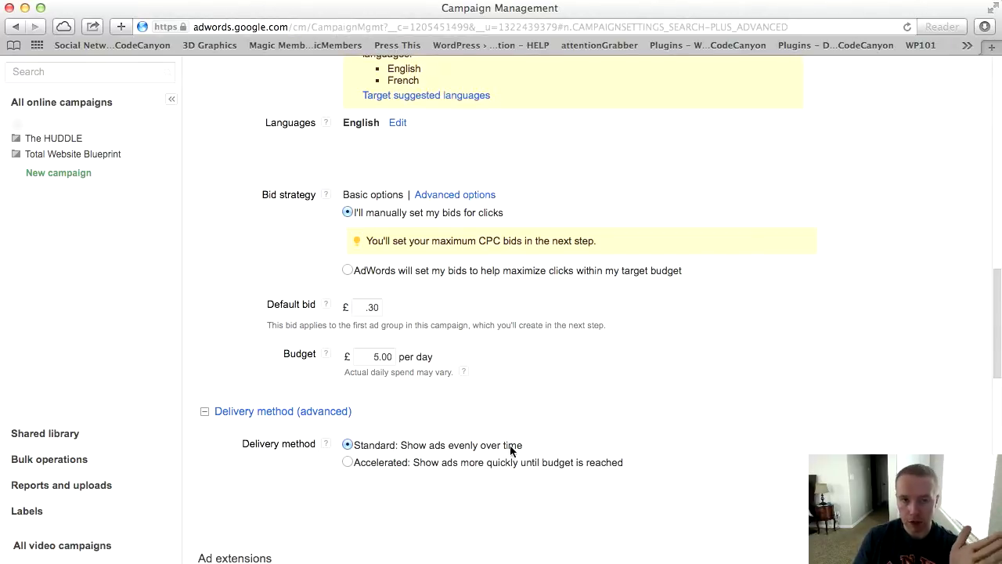
Try out the Social and Call ad extensions to preview their options, leaving both disabled
scroll(237, 508, "down", 5)
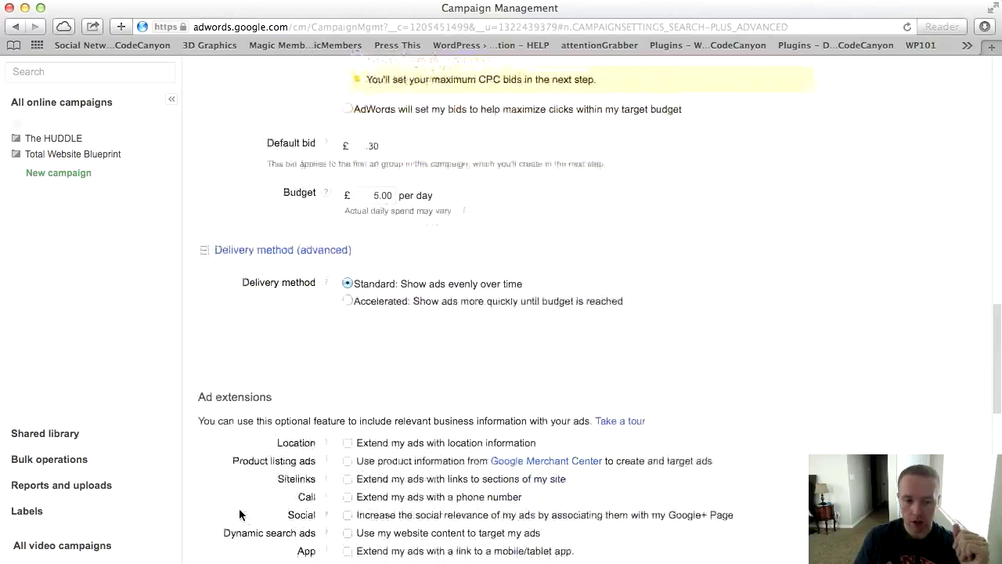
scroll(262, 505, "down", 1)
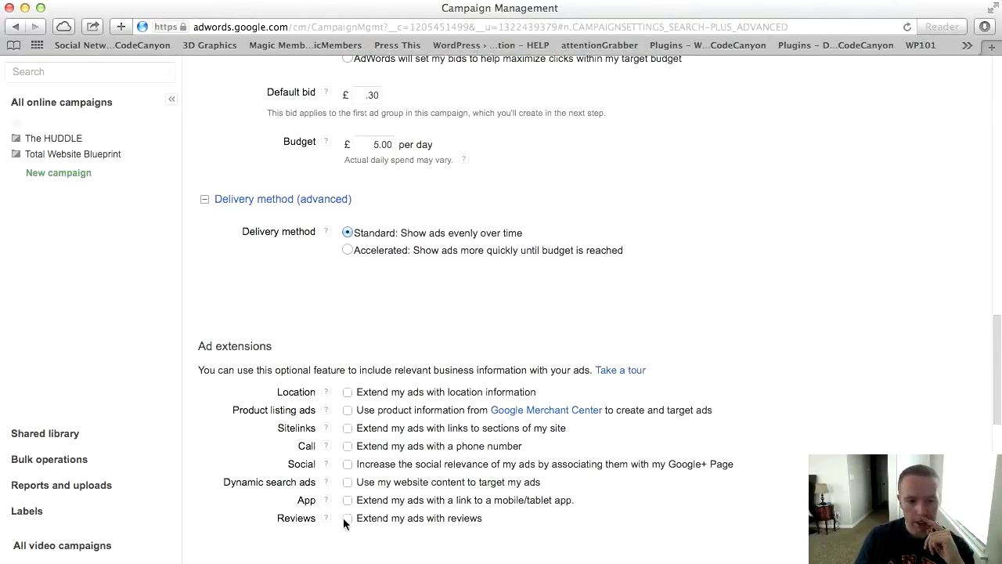
left_click(347, 463)
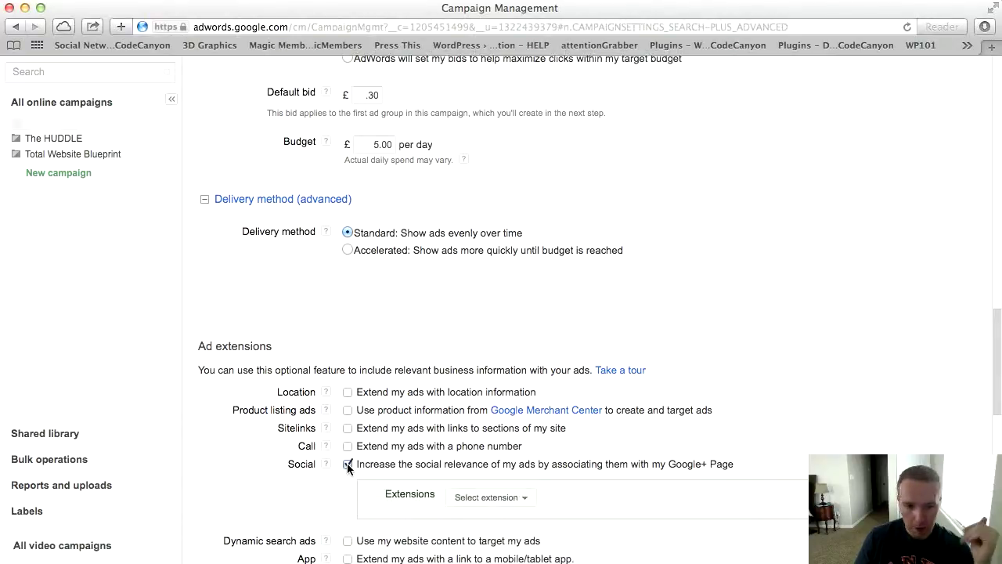
left_click(347, 446)
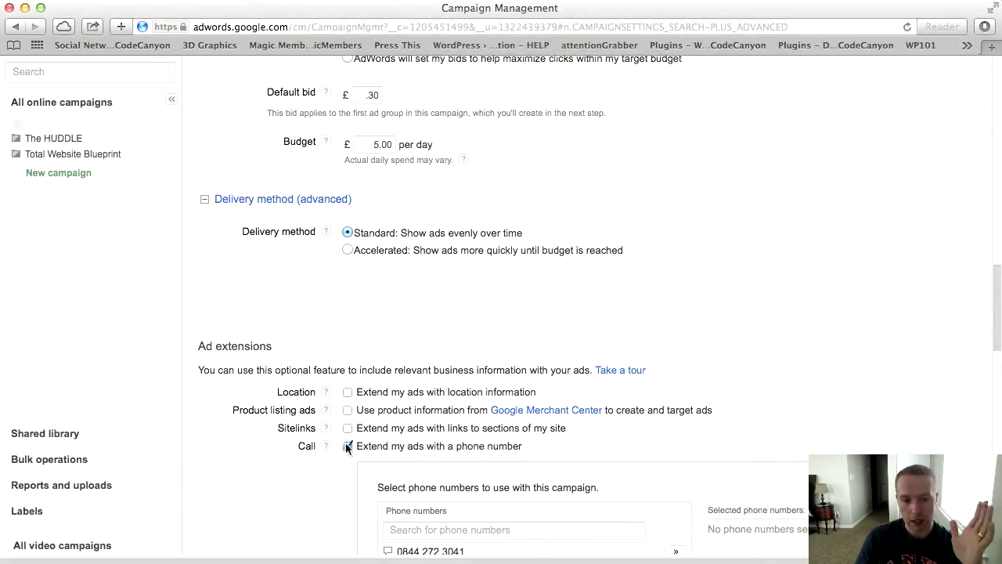
left_click(347, 447)
left_click(345, 463)
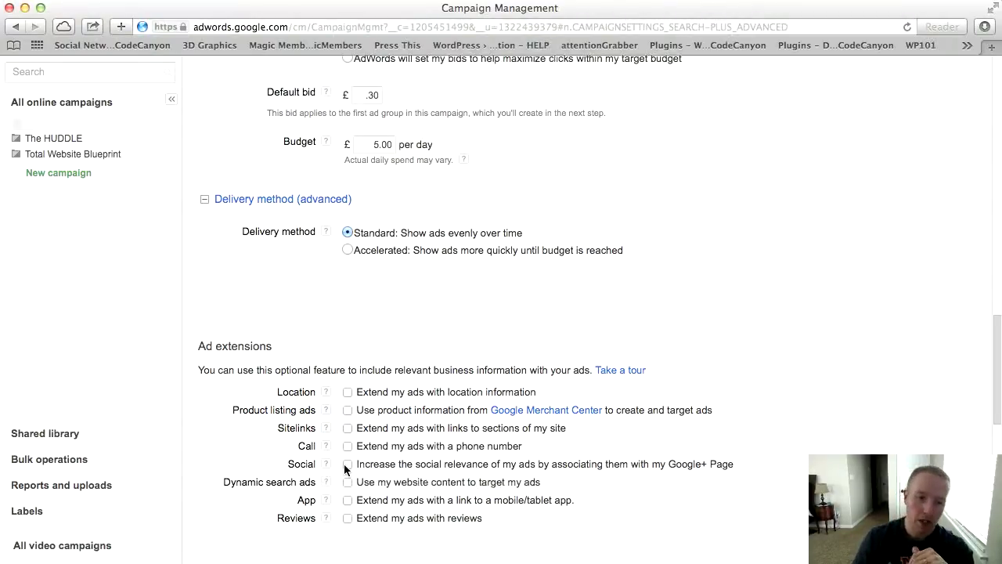
left_click(346, 463)
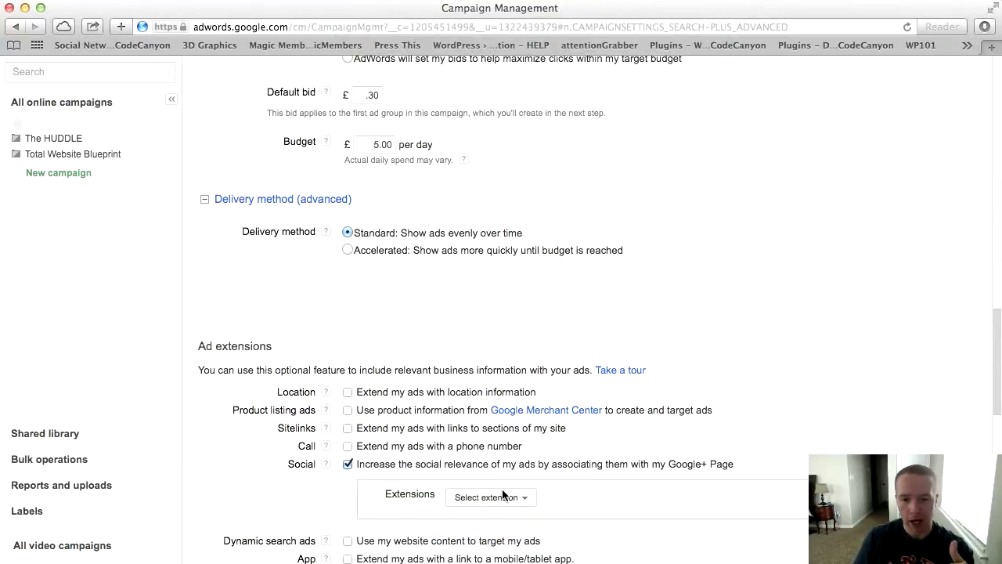
left_click(347, 465)
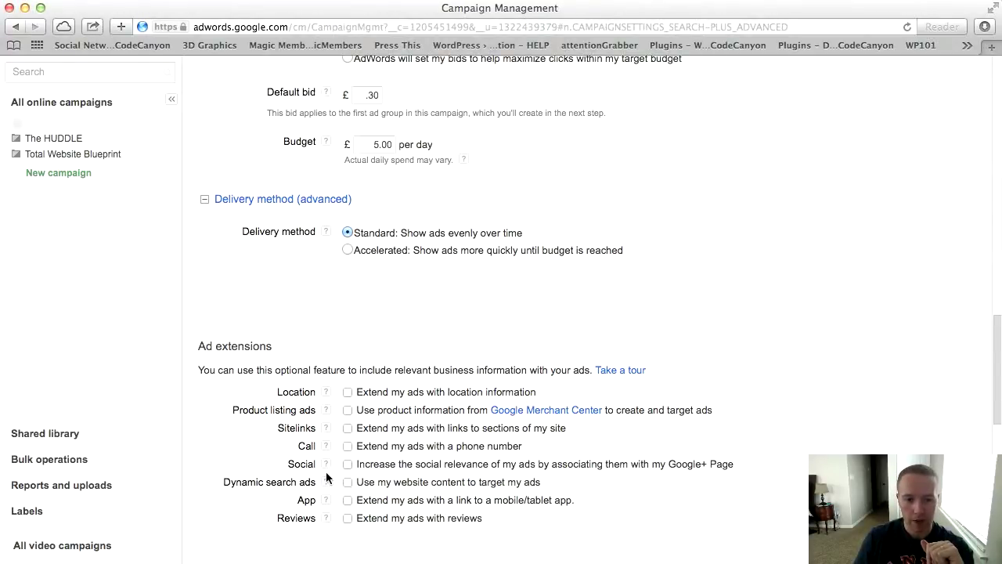
Schedule the campaign to start on Dec 26, 2013 and end on Dec 31, 2013
scroll(326, 471, "down", 3)
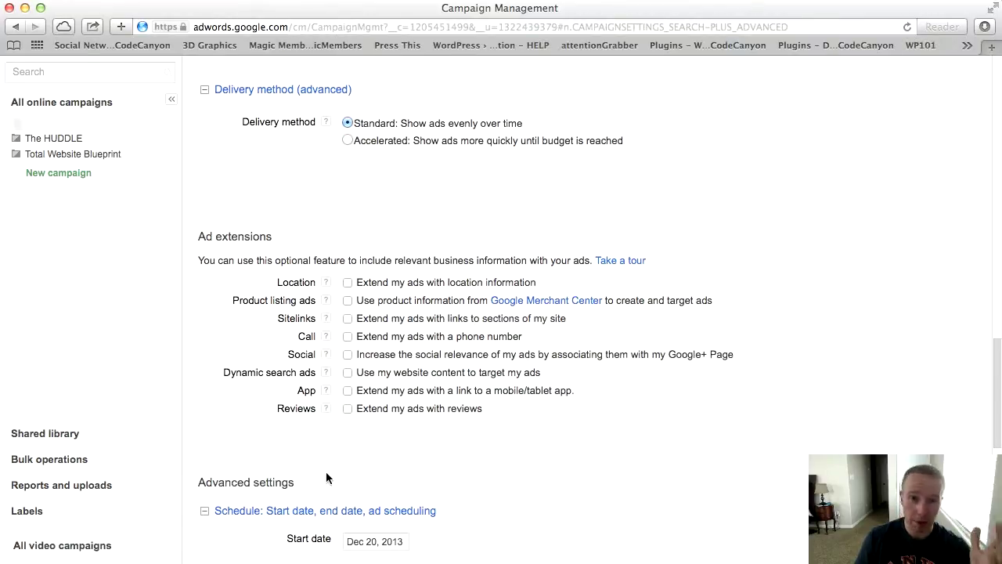
scroll(326, 472, "down", 3)
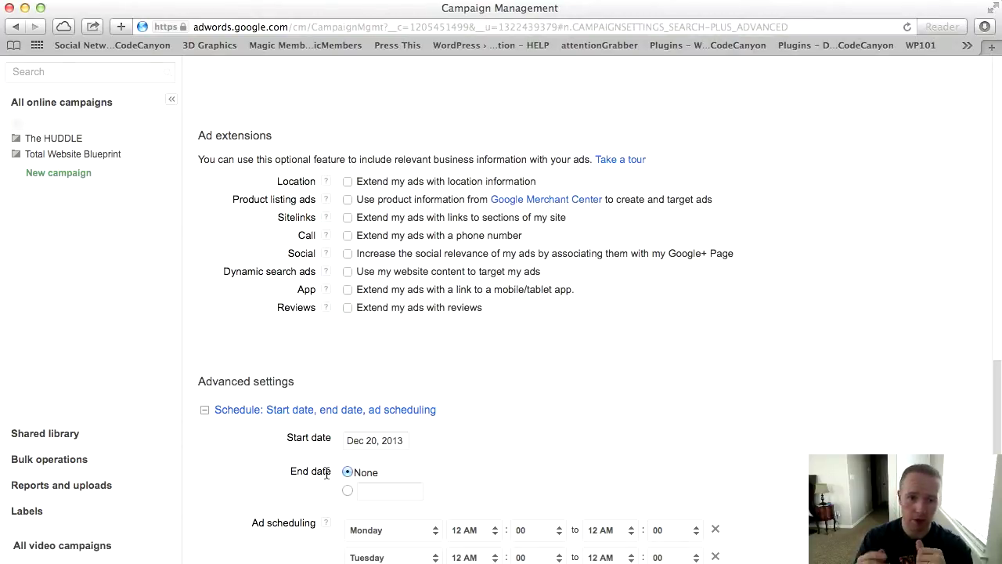
scroll(495, 440, "down", 1)
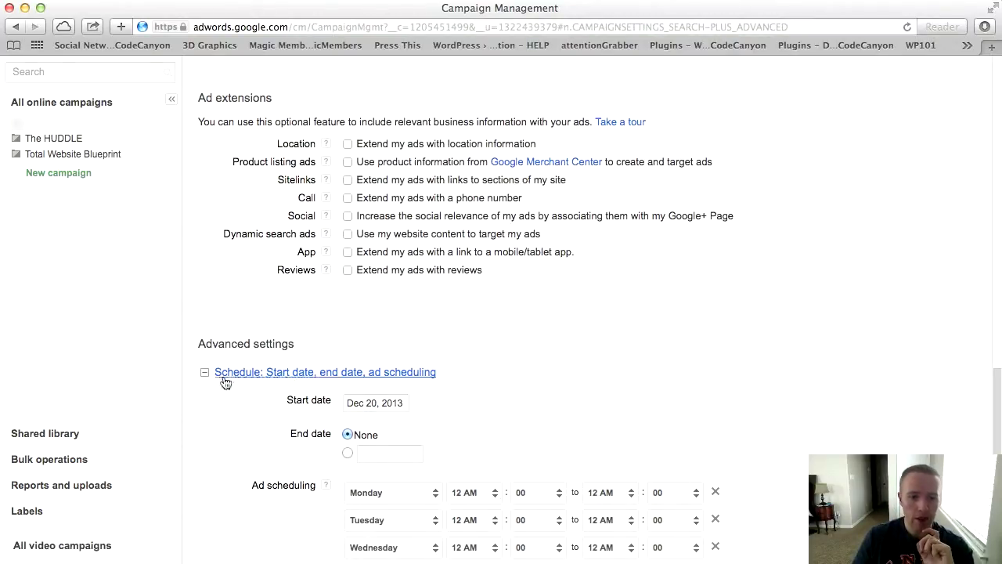
scroll(225, 377, "down", 3)
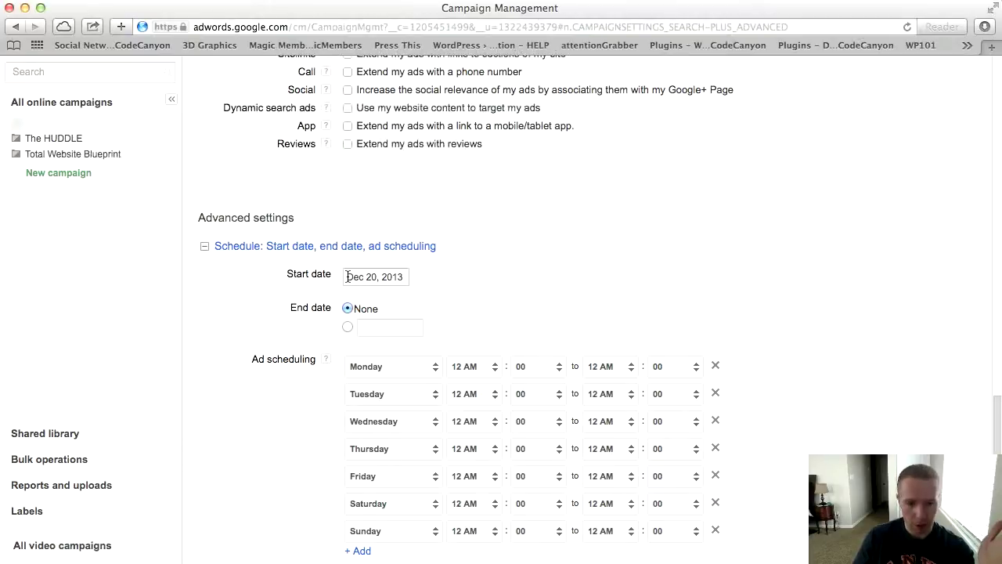
left_click(347, 276)
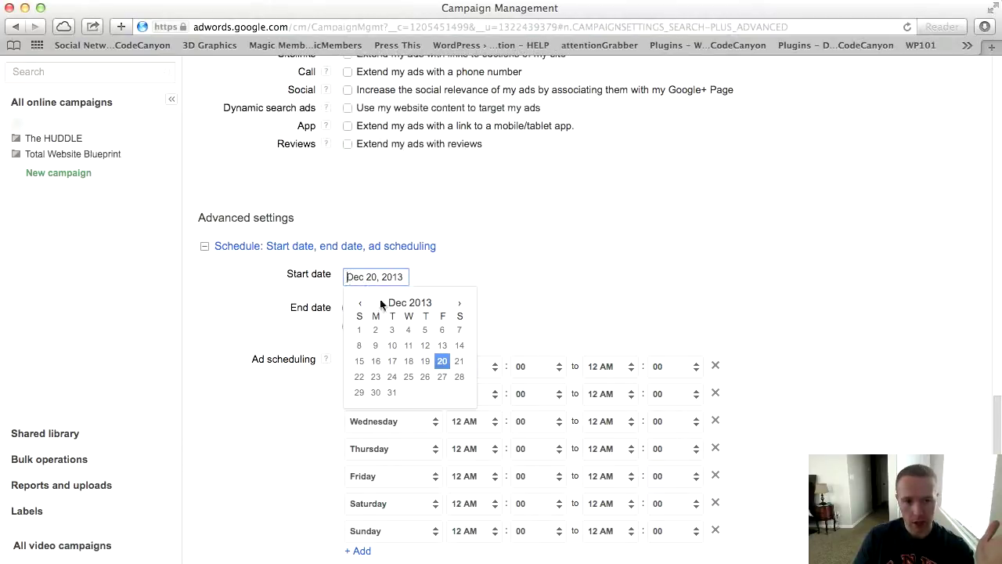
left_click(425, 377)
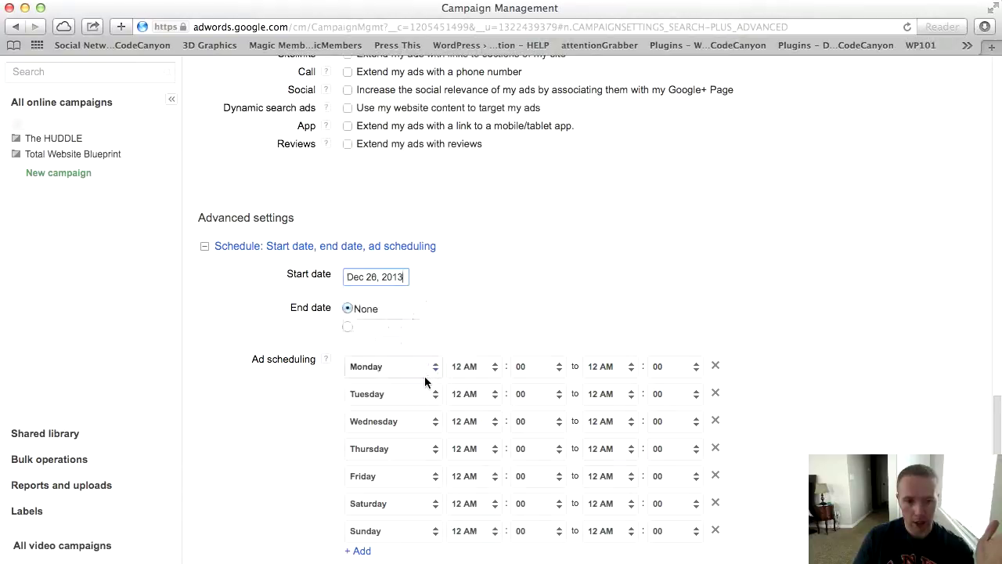
left_click(348, 327)
scroll(486, 411, "down", 2)
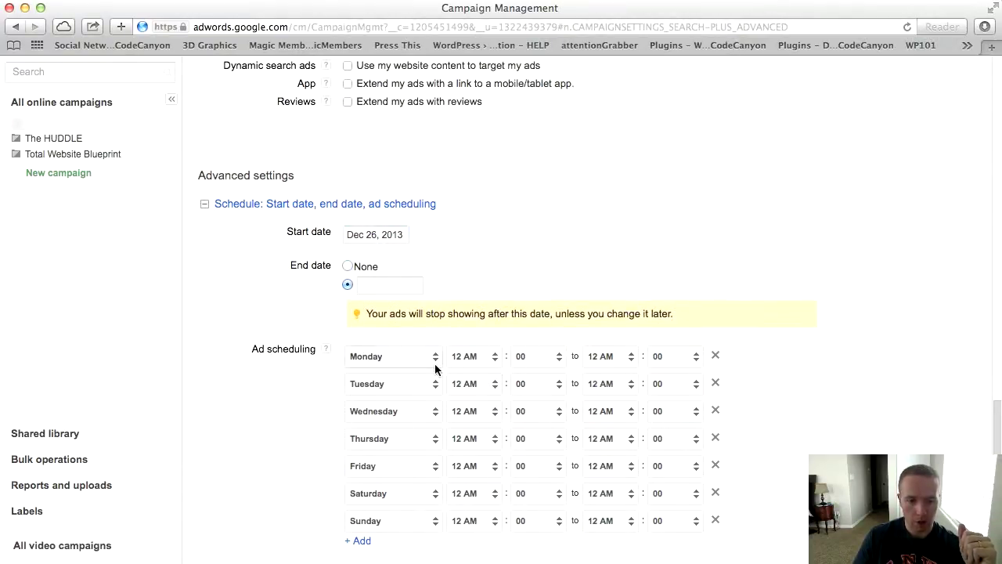
left_click(395, 286)
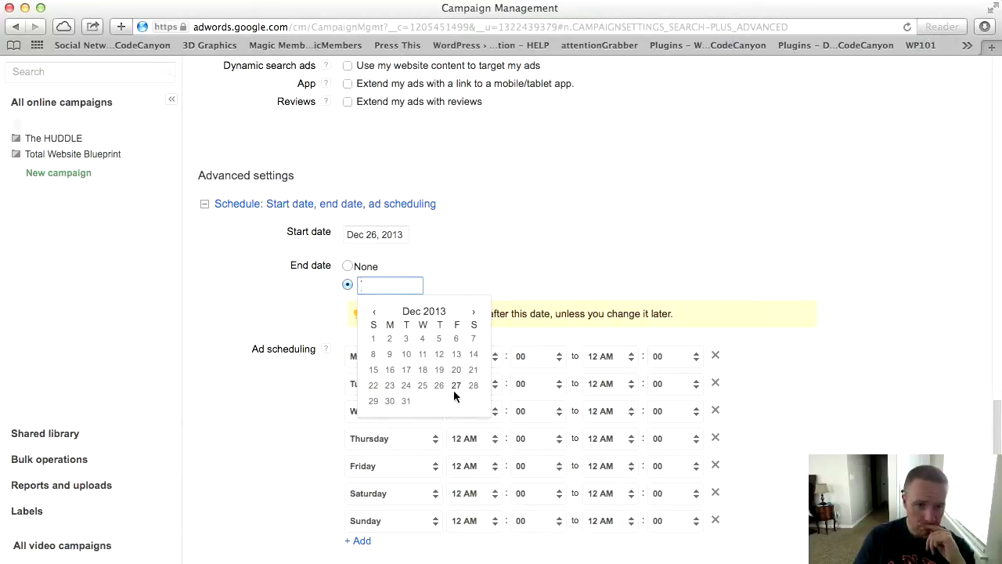
left_click(405, 401)
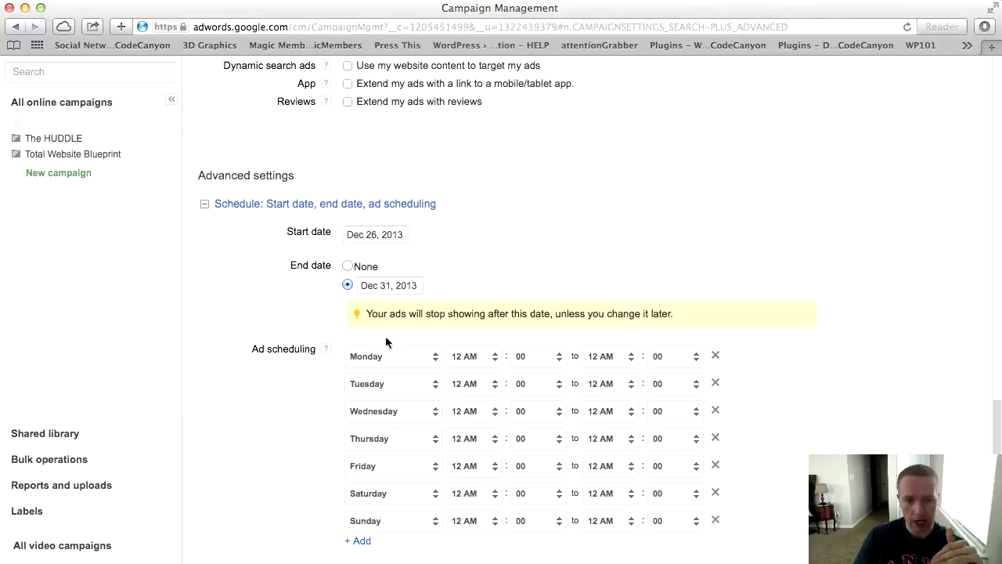
Change the Monday ad scheduling row to all days, running from 9 AM to 3 PM
left_click(428, 358)
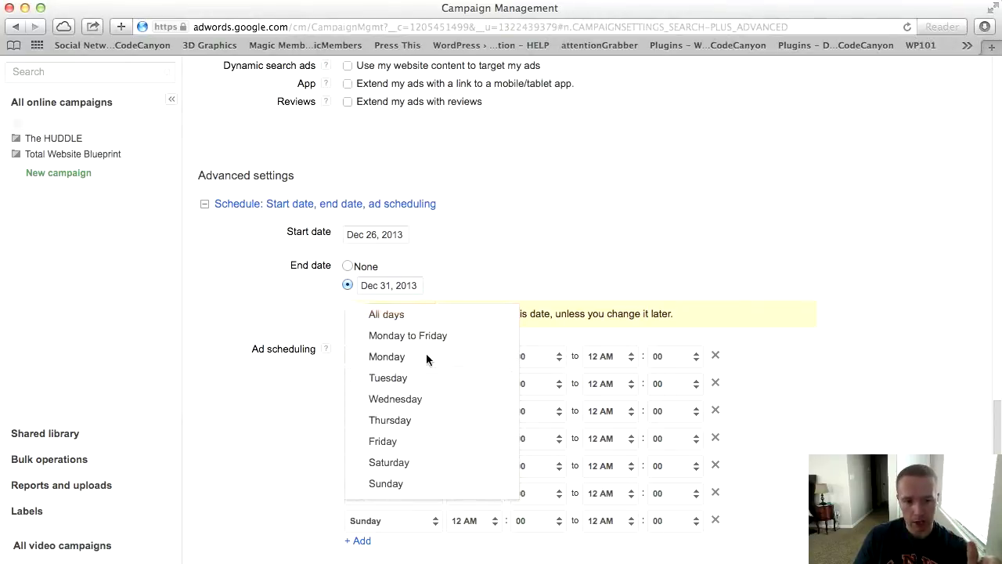
left_click(420, 321)
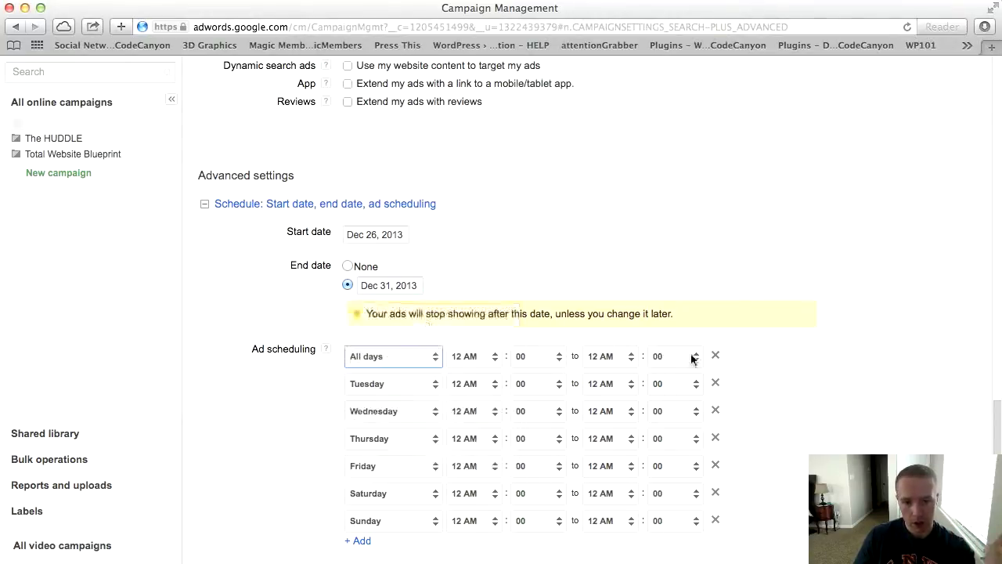
left_click(494, 361)
scroll(492, 423, "down", 2)
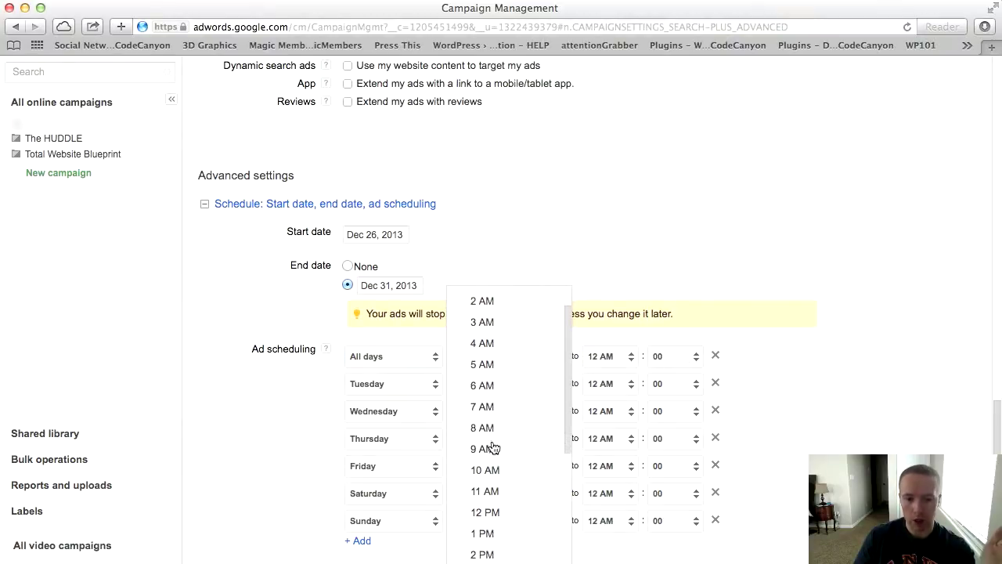
left_click(494, 448)
left_click(611, 356)
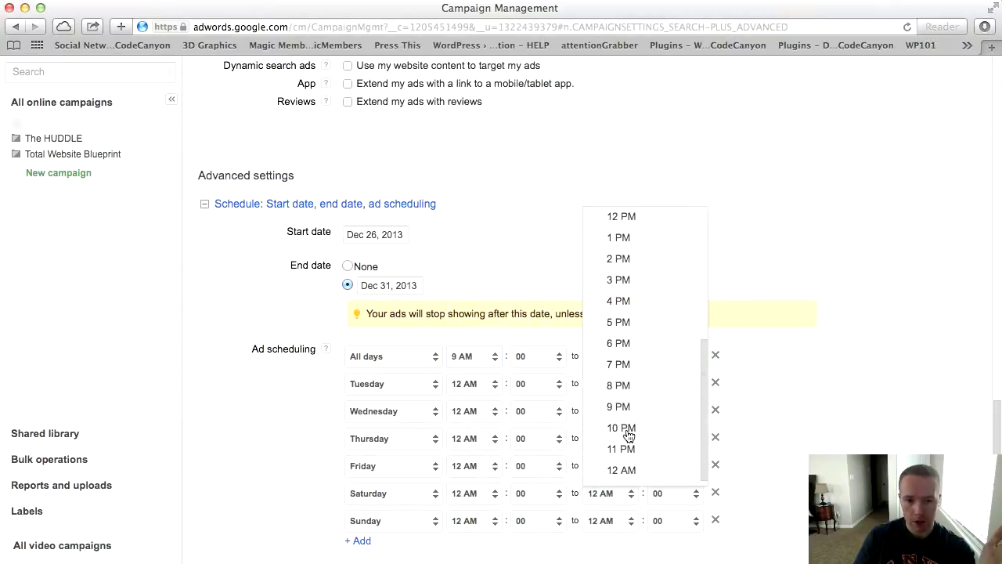
left_click(633, 282)
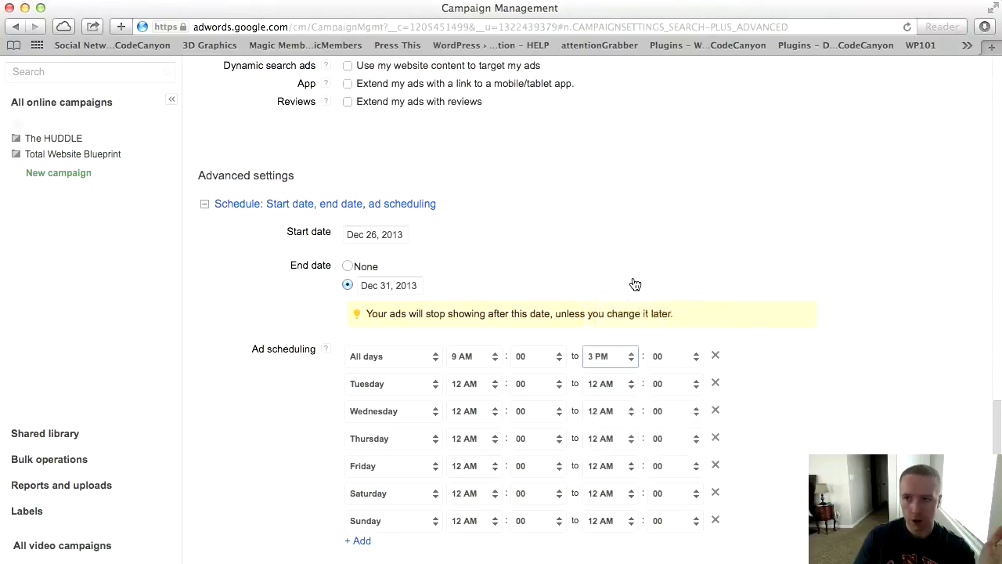
Remove the separate Tuesday through Sunday rows from the ad scheduling
left_click(714, 382)
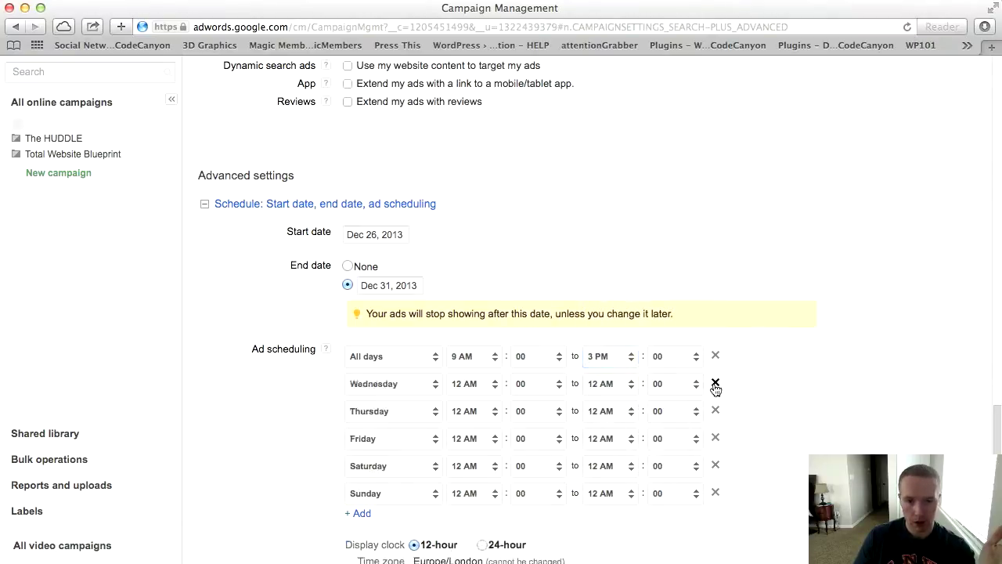
left_click(714, 384)
left_click(714, 383)
left_click(714, 382)
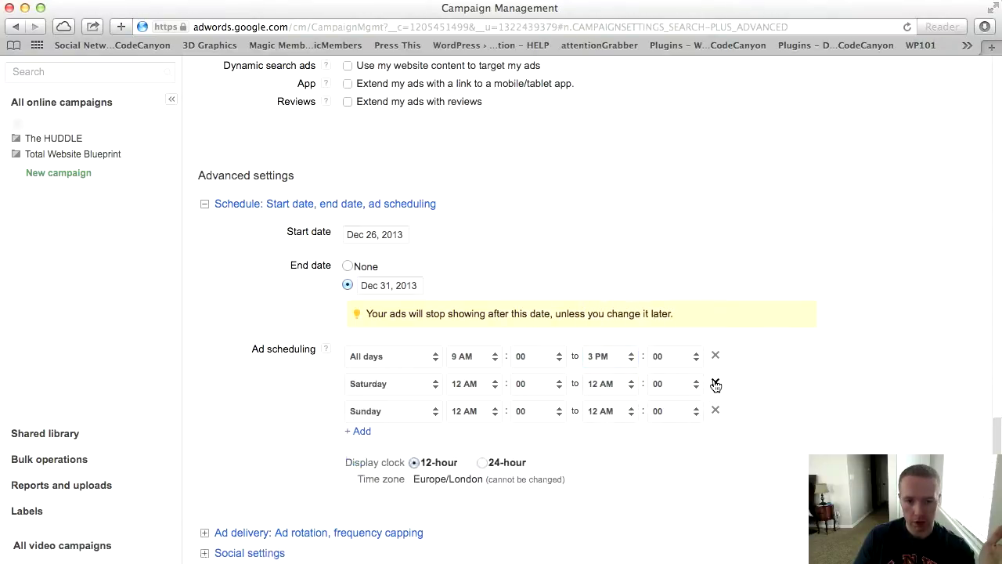
left_click(714, 383)
left_click(715, 383)
Try the 24-hour display clock for the ad schedule and return it to 12-hour
scroll(666, 440, "down", 1)
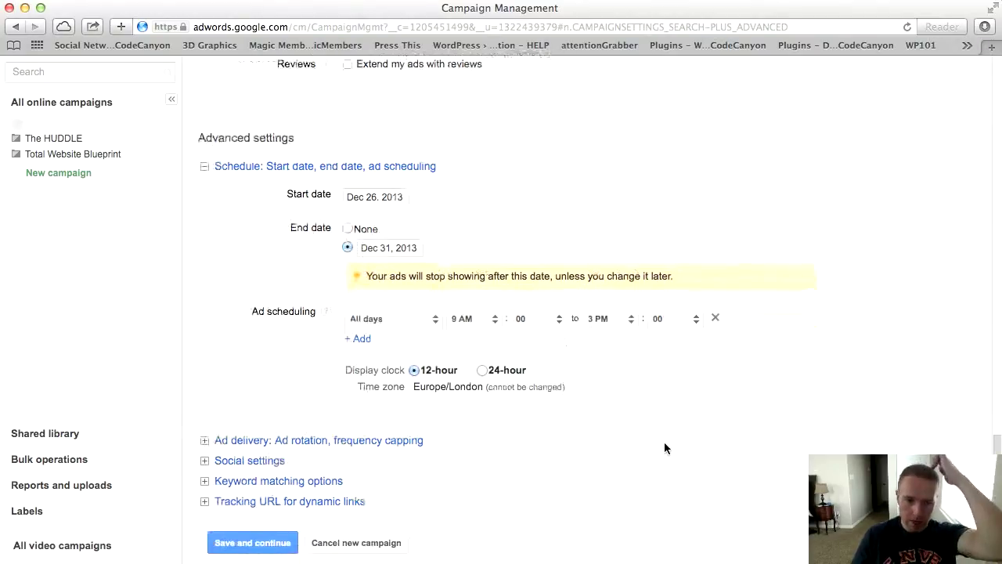
left_click(481, 370)
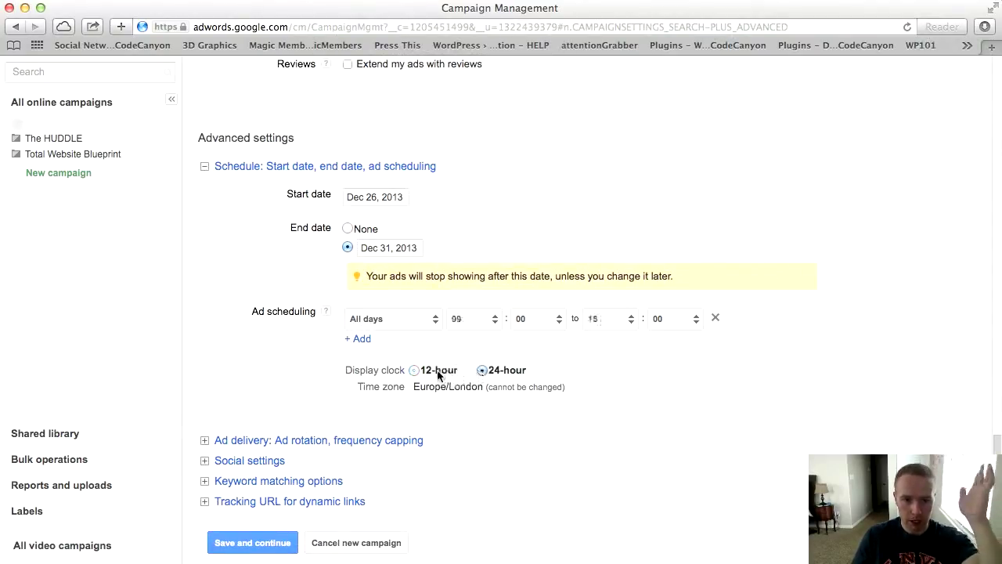
left_click(414, 369)
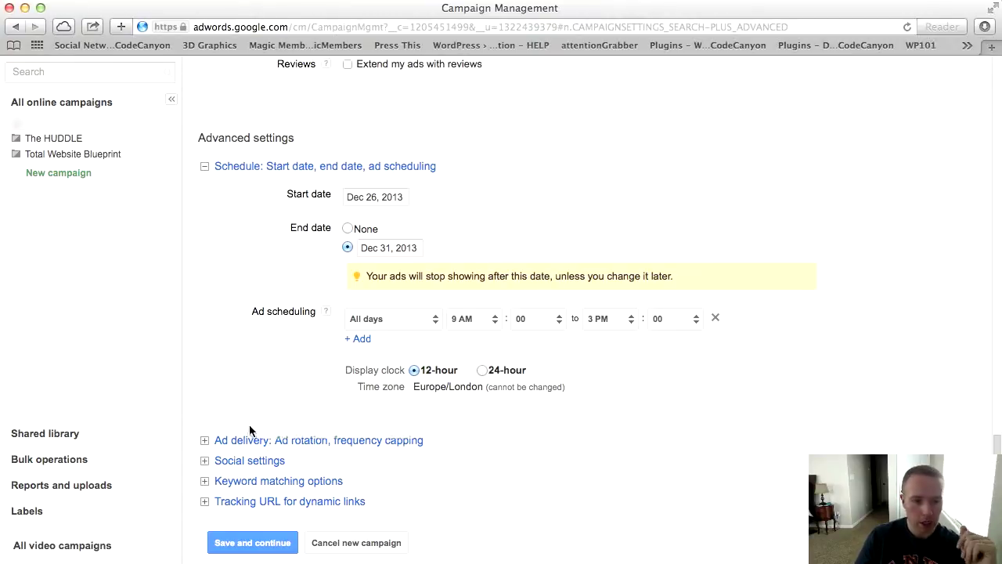
Review the ad rotation and frequency capping options in the campaign's ad delivery settings
left_click(213, 442)
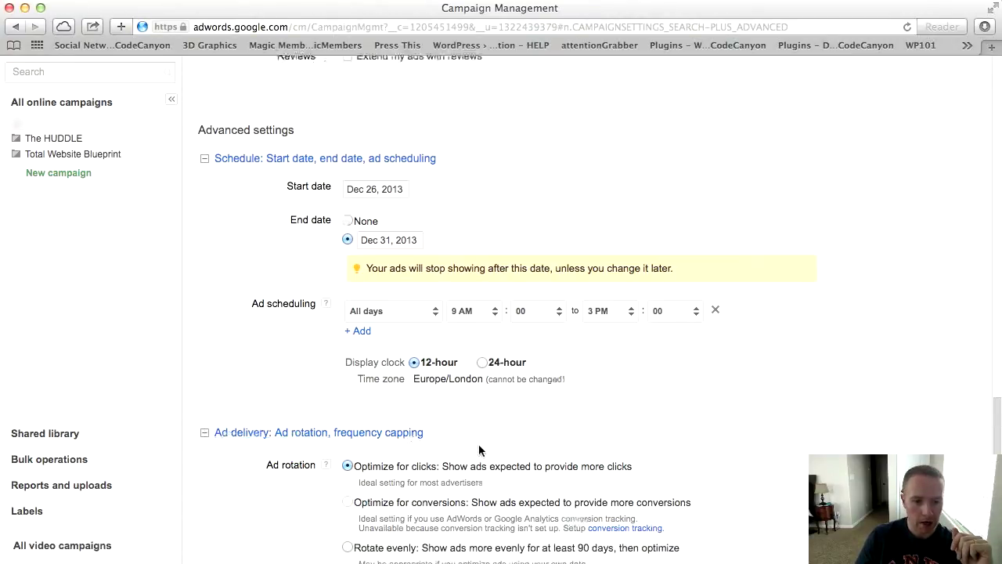
scroll(478, 444, "down", 5)
scroll(479, 444, "down", 3)
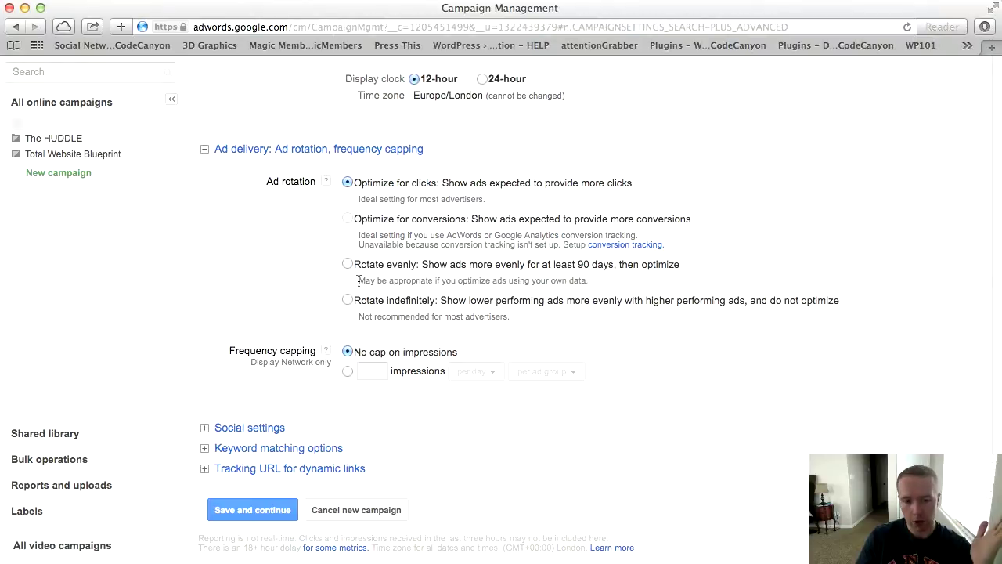
left_click_drag(359, 280, 455, 286)
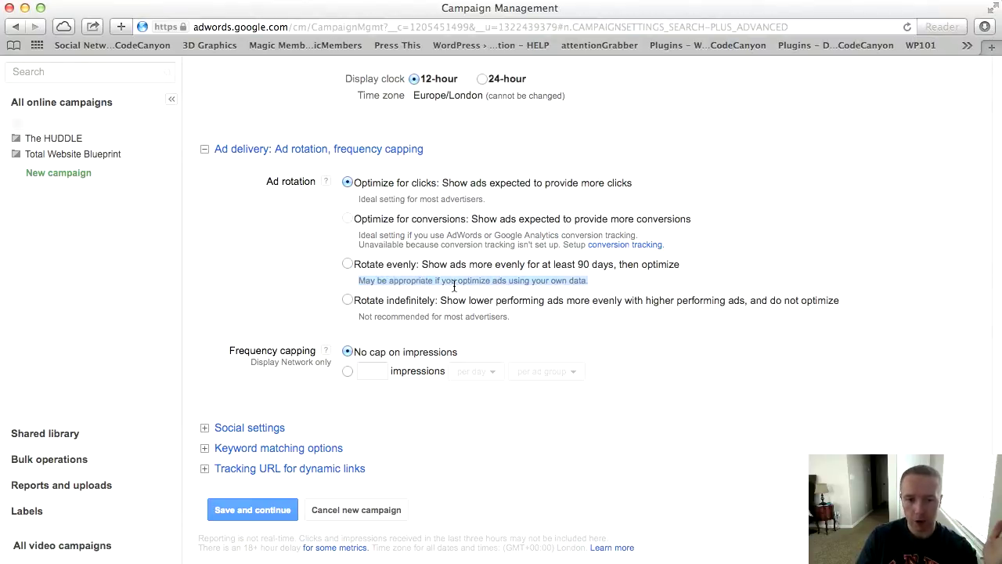
left_click(610, 286)
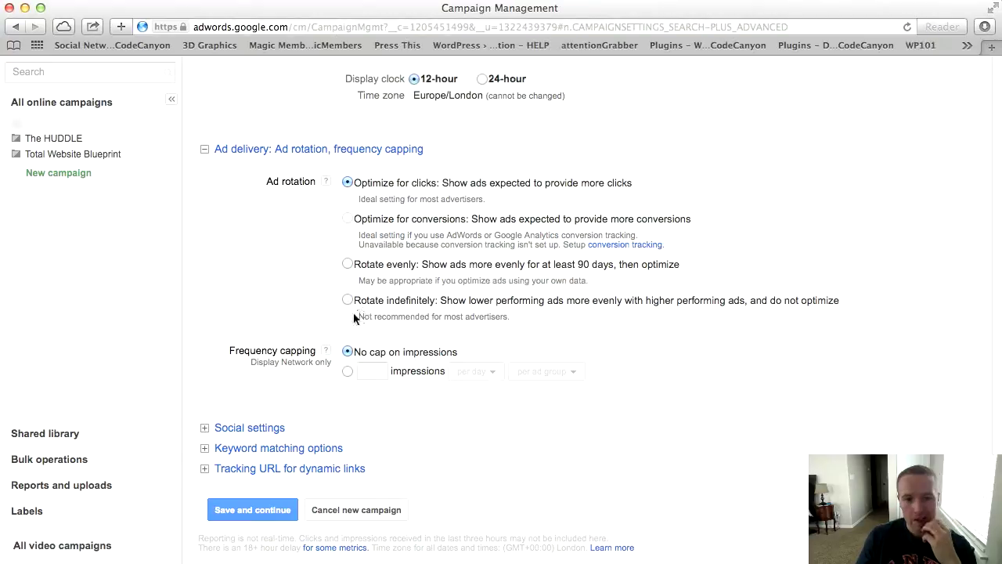
left_click_drag(354, 317, 517, 317)
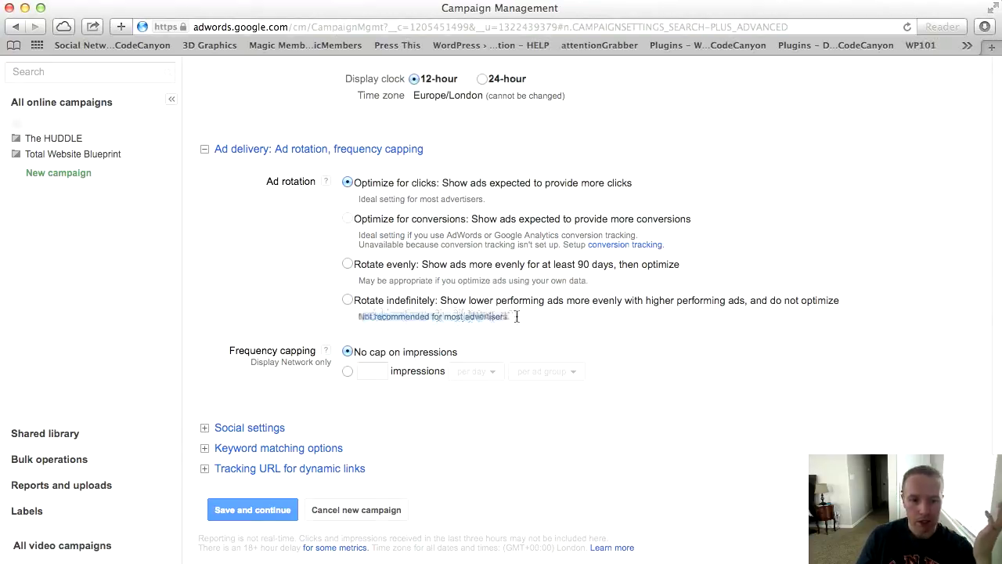
left_click(679, 333)
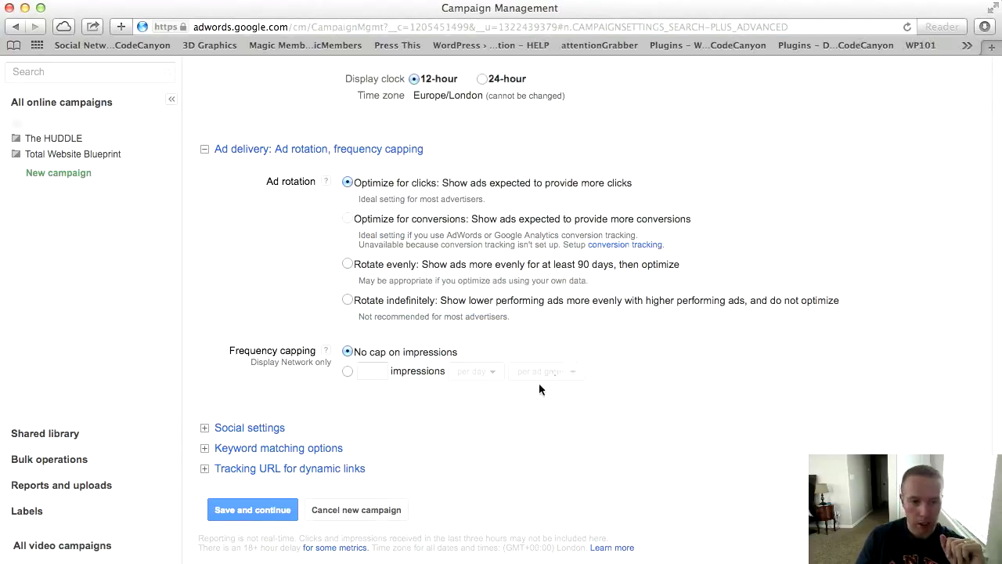
Review the +1 option in the social settings and the exact and phrase match choices in the keyword matching options
left_click(218, 427)
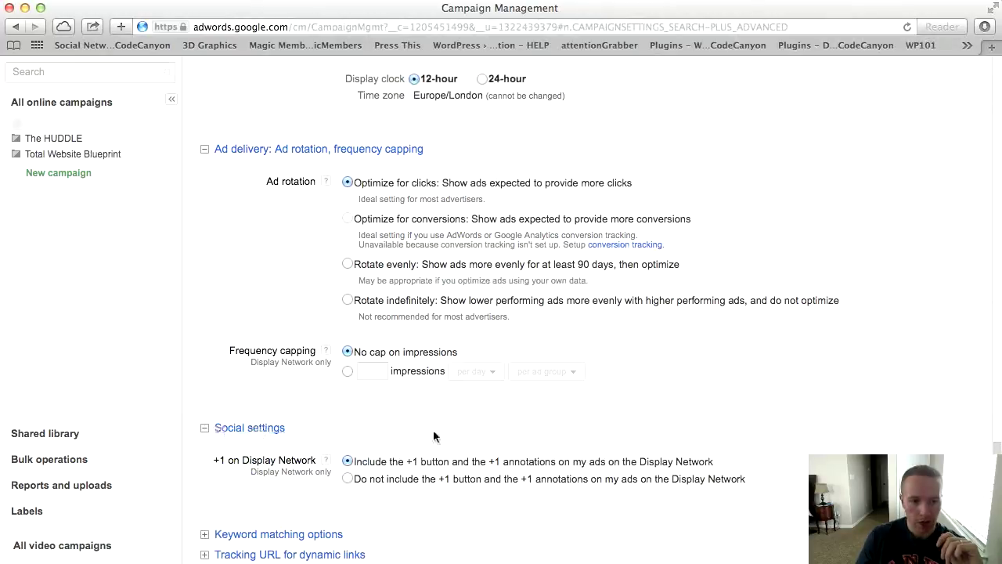
scroll(412, 432, "down", 5)
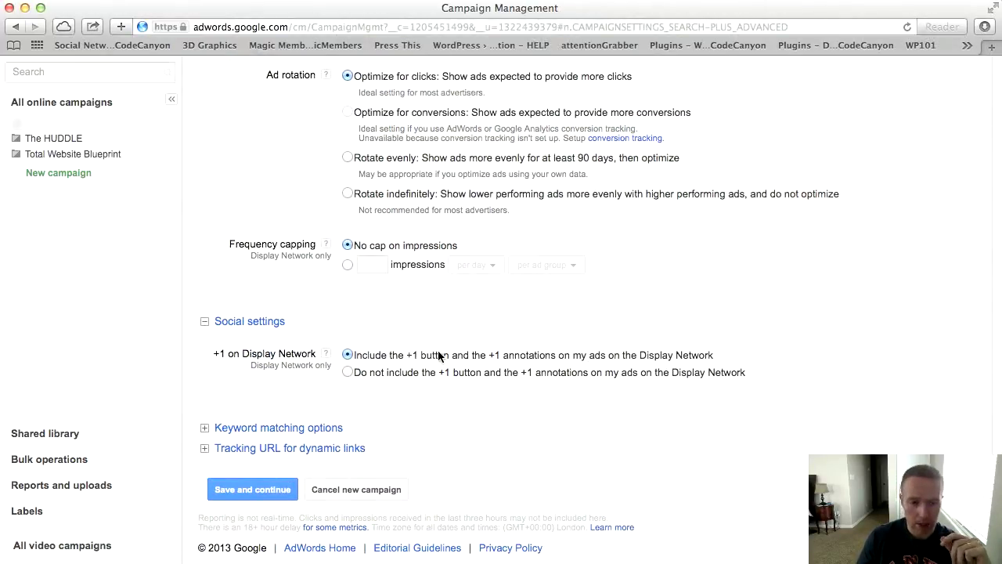
left_click(229, 430)
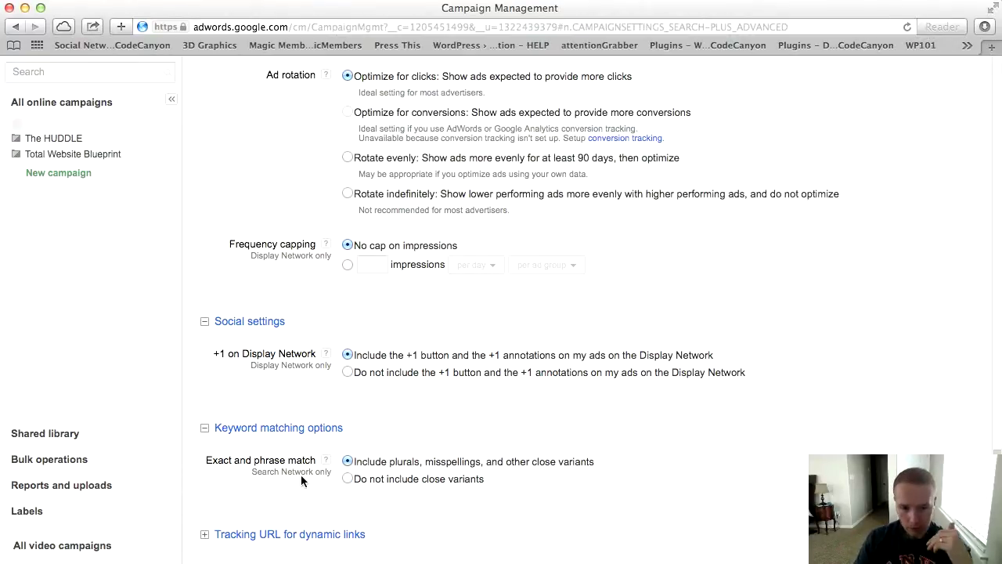
scroll(284, 493, "down", 3)
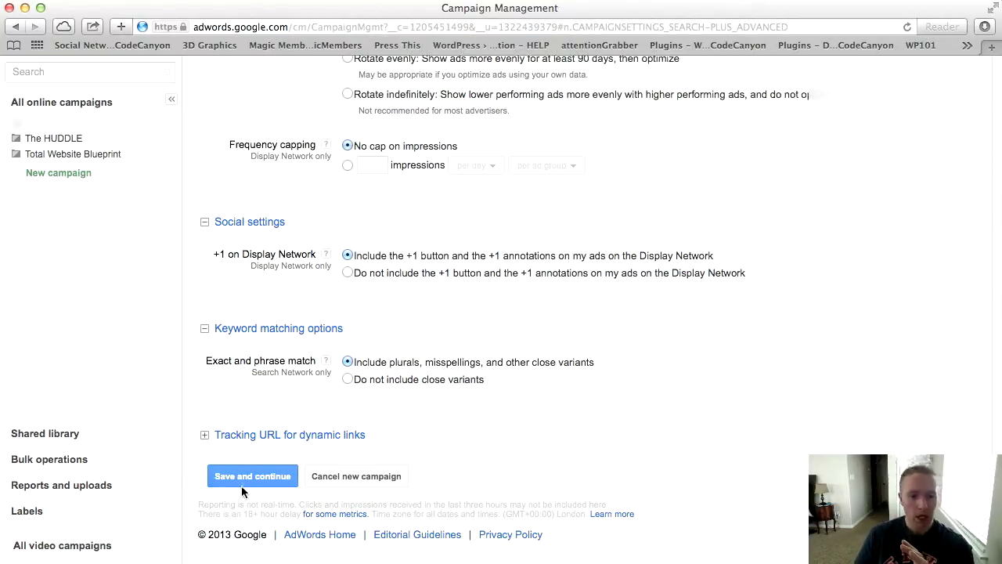
Check the dynamic tracking URL setting and save the campaign settings to continue to ad group creation
left_click(205, 435)
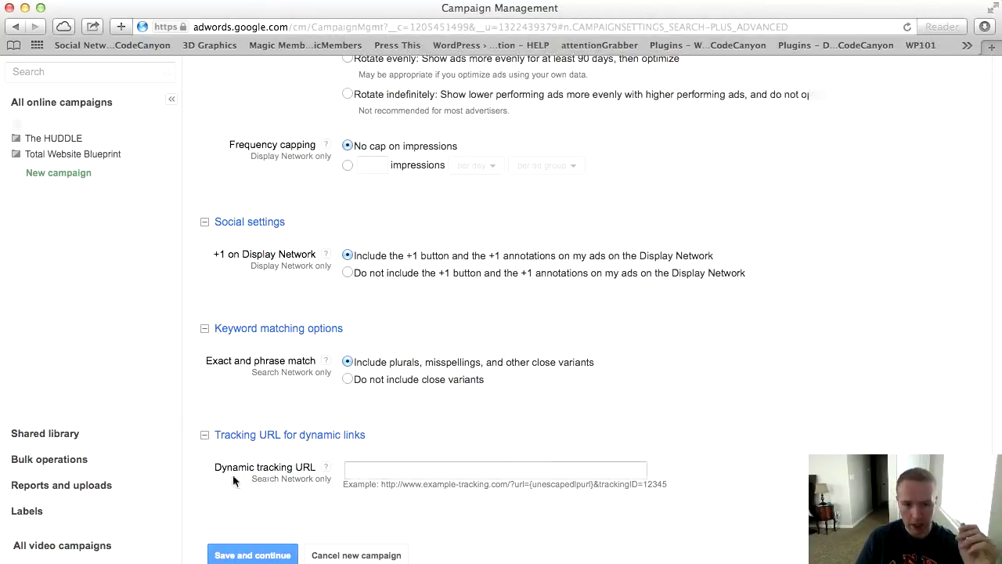
scroll(232, 476, "down", 3)
left_click(206, 365)
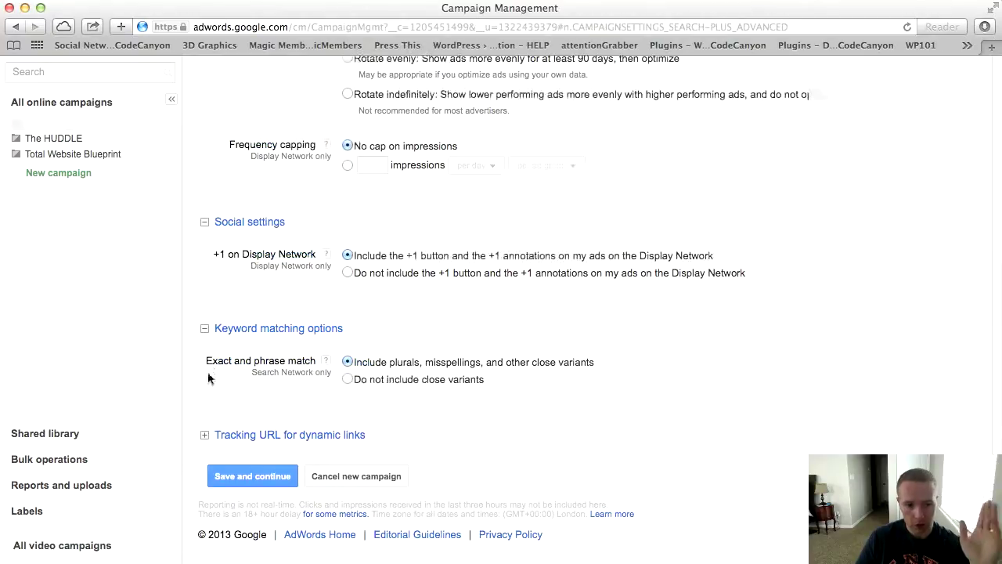
left_click(249, 477)
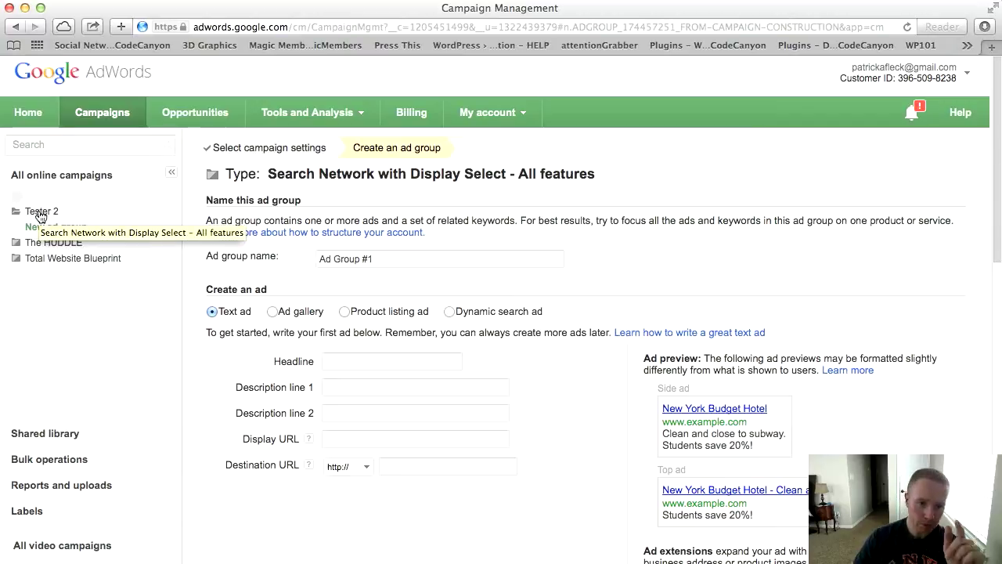
Look through the dynamic search, product listing and ad gallery formats for the new ad, ending on the text ad format
left_click(398, 264)
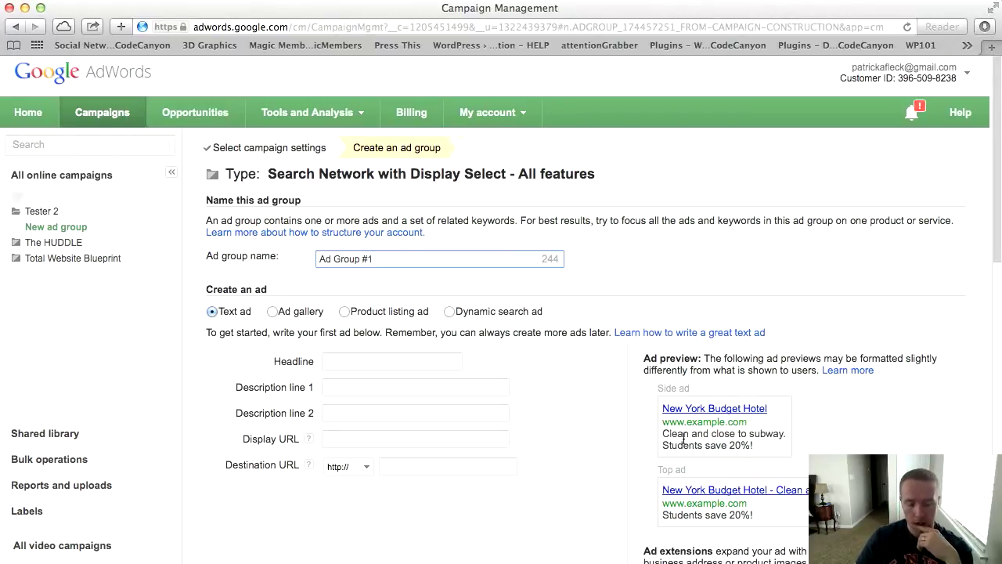
left_click(449, 311)
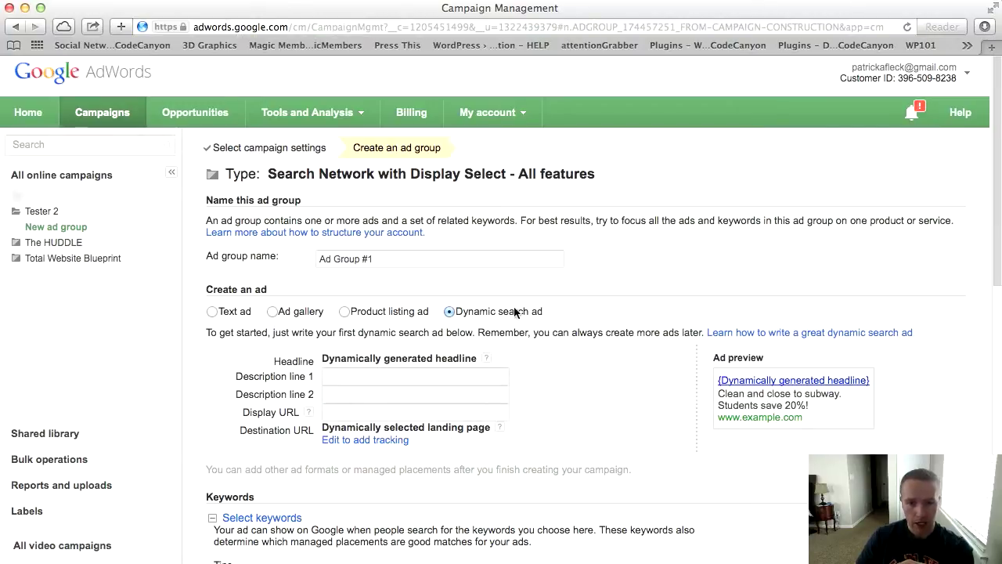
left_click(346, 312)
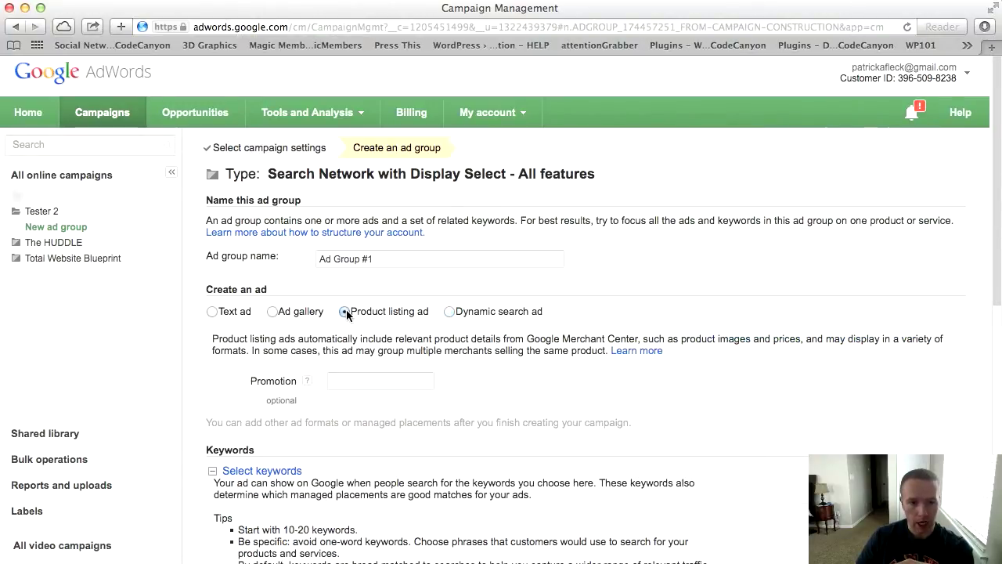
left_click(273, 312)
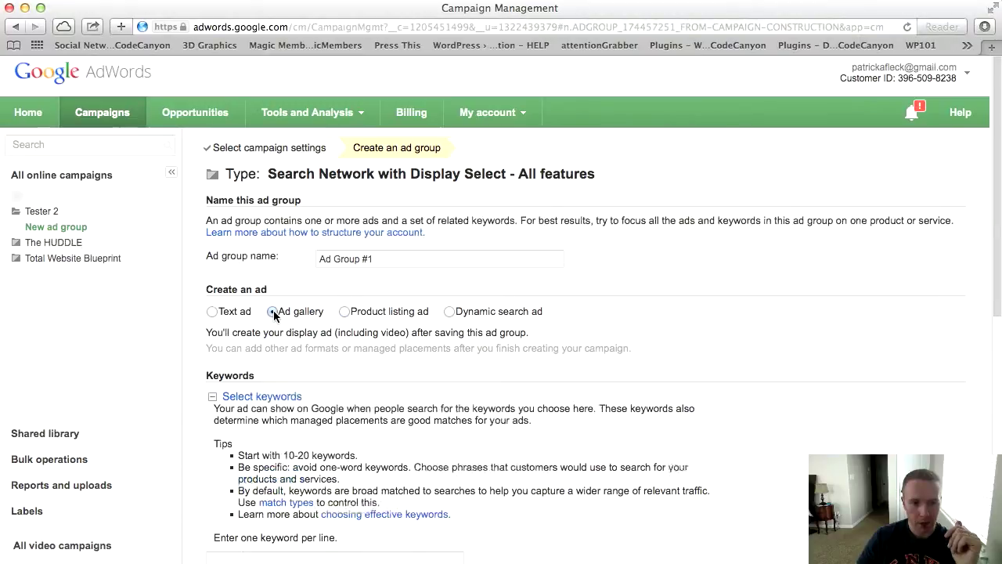
left_click(212, 311)
Enter "Affordable SEO Solutions" as the text ad's headline
left_click(398, 360)
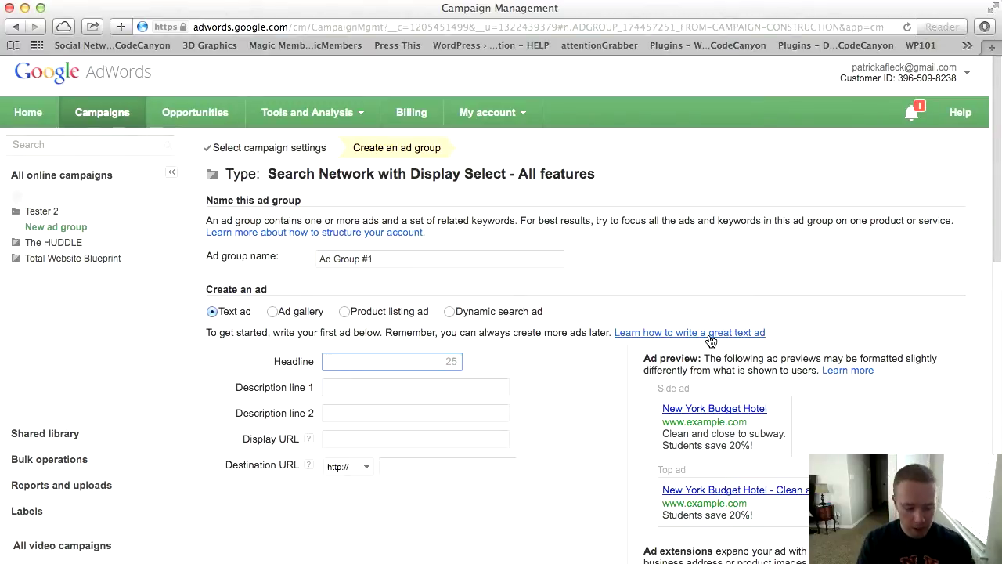
type("Affordable")
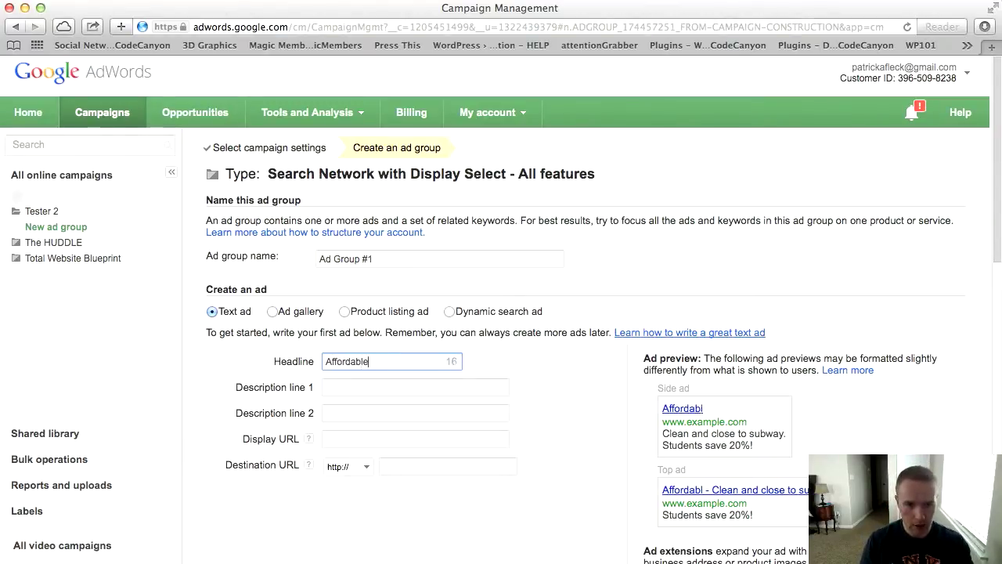
type(" SEO Solutions")
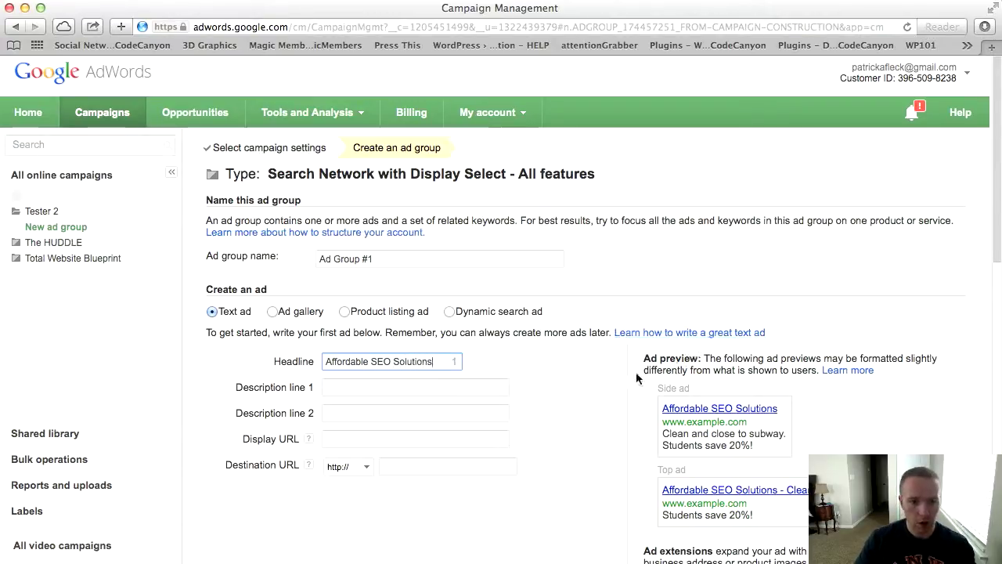
Write "Effective SEO management for any" as the first description line of the text ad
left_click(443, 387)
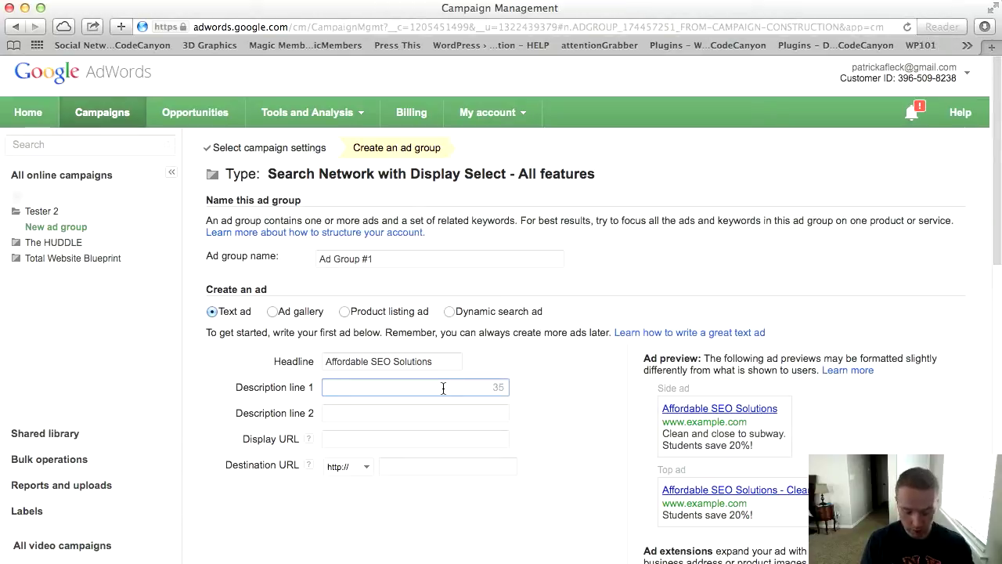
type("Effective SEO ")
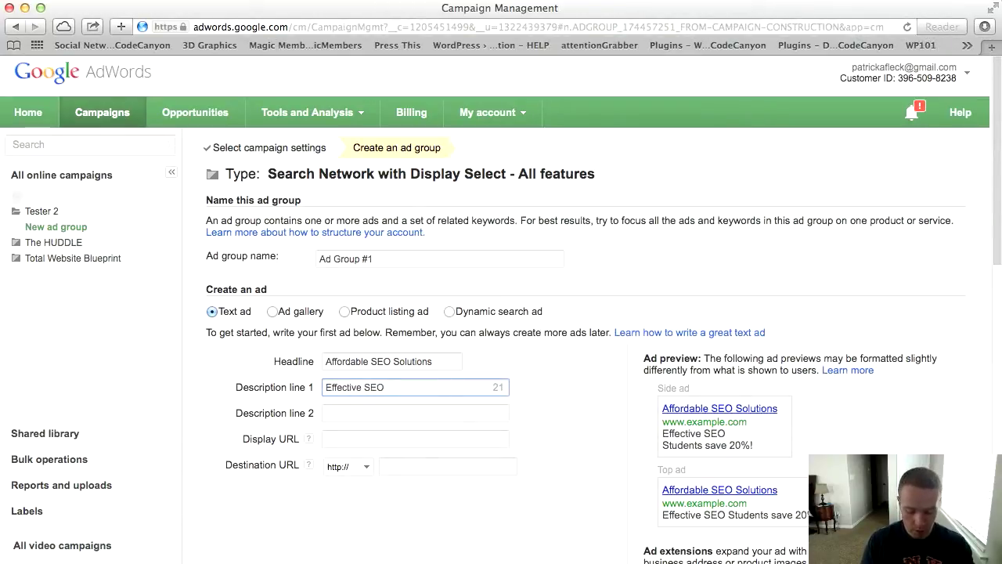
type("ma")
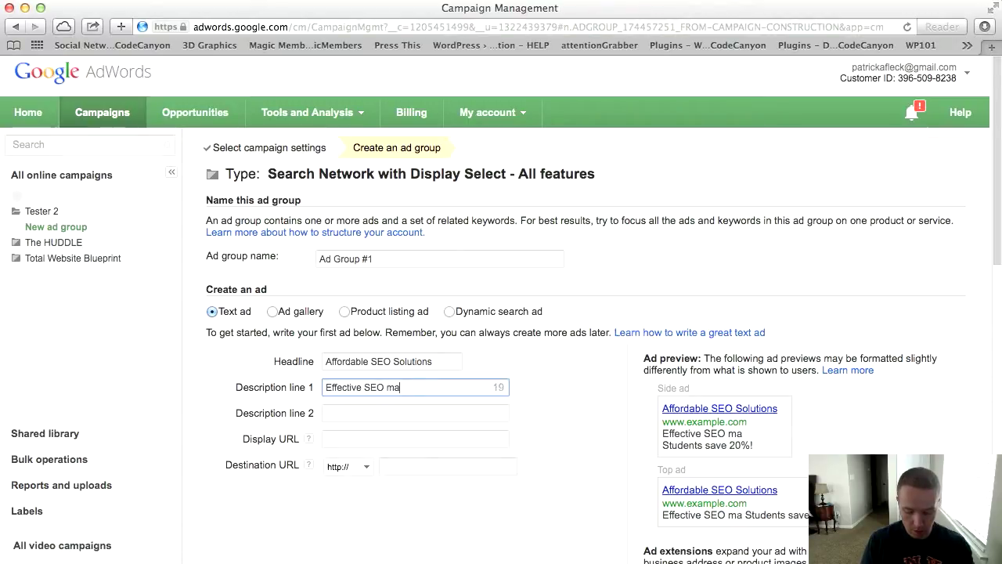
type("nage")
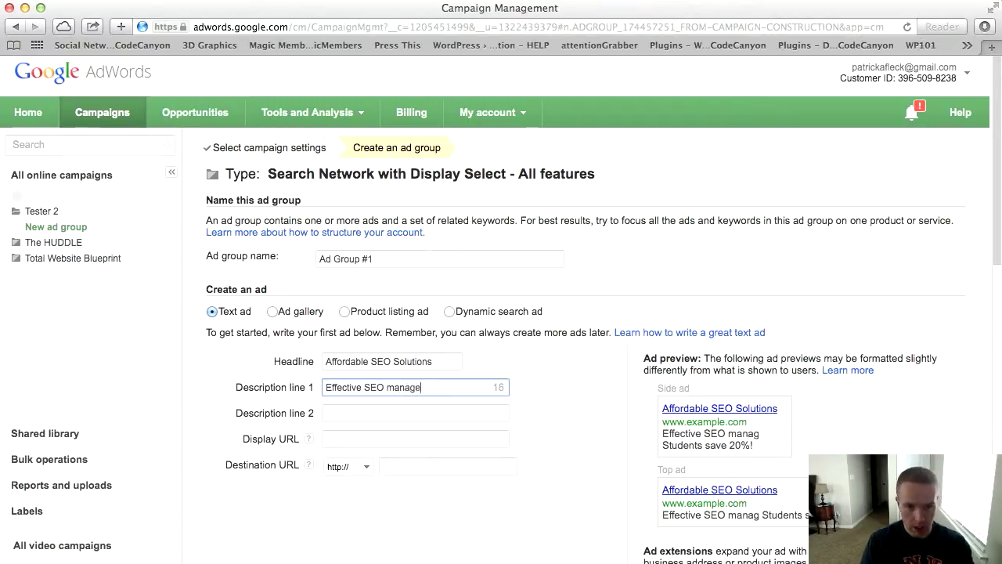
type("ment for any")
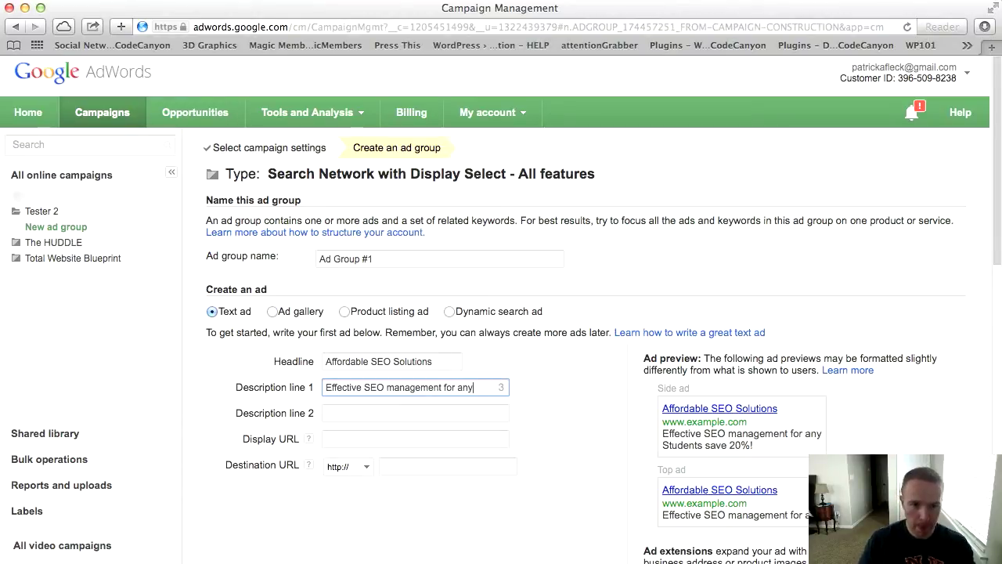
Write "budget. Join Now Free for access" as the second description line of the text ad
left_click(391, 411)
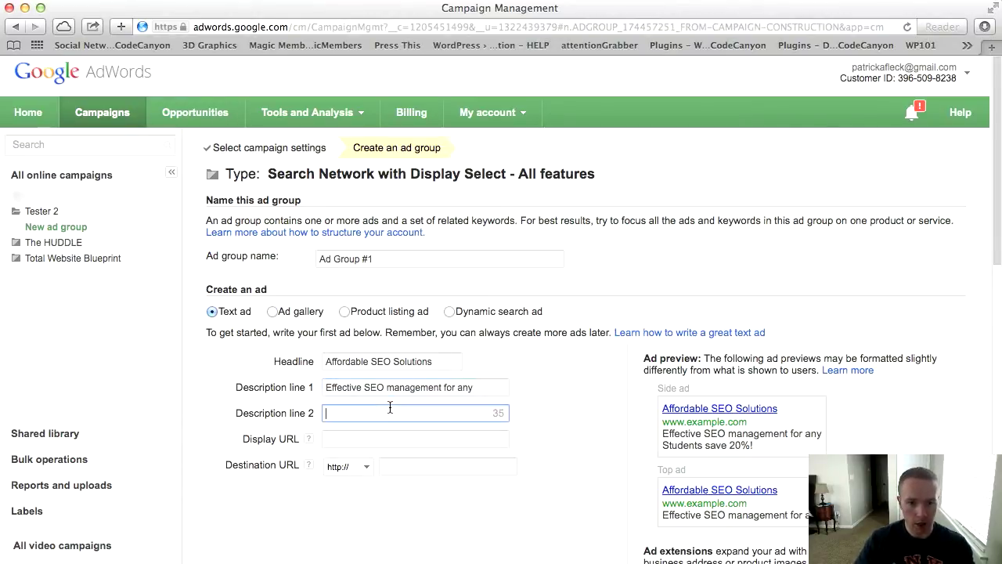
type("budget. ")
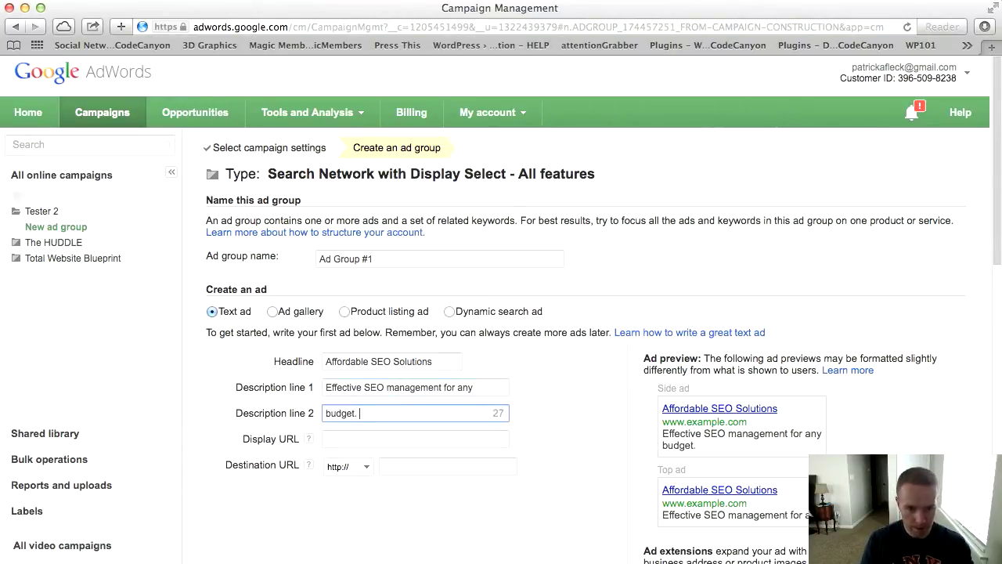
type("Join Now F")
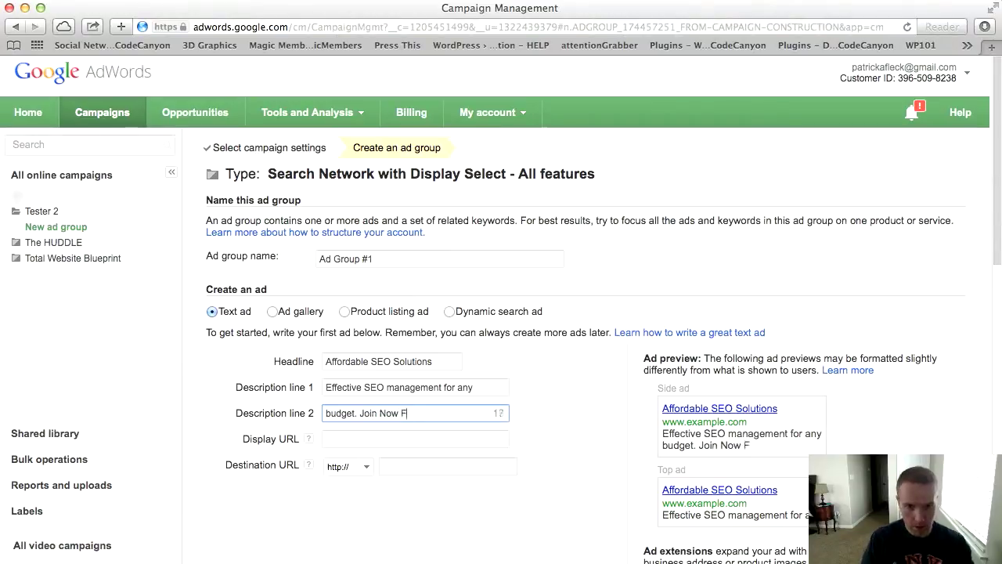
type("ree for ")
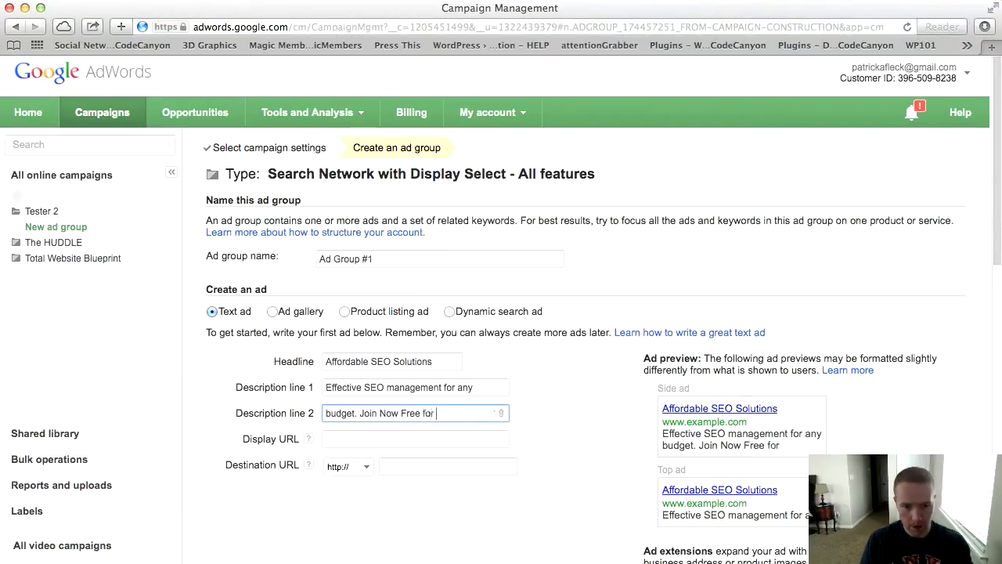
type("access")
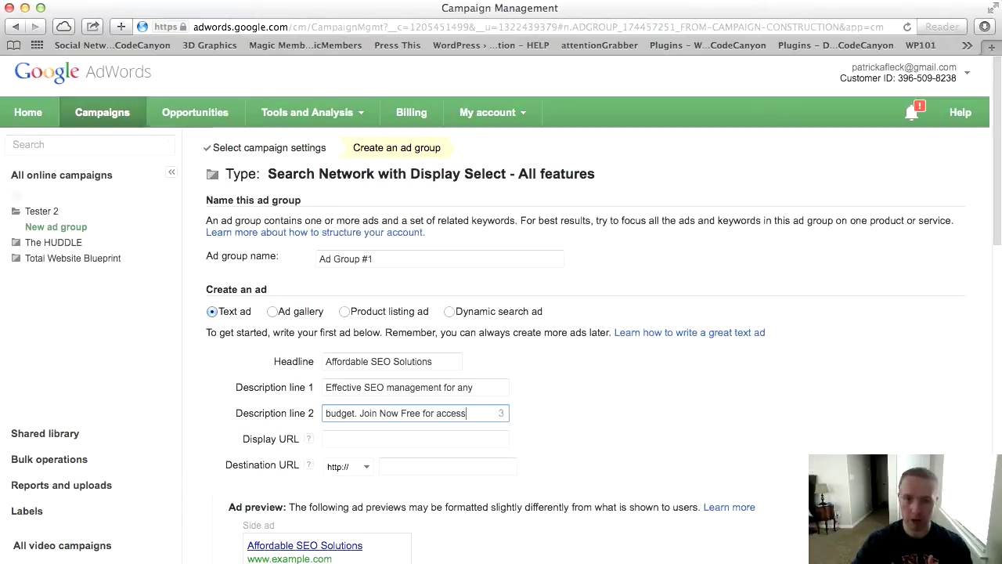
left_click(375, 438)
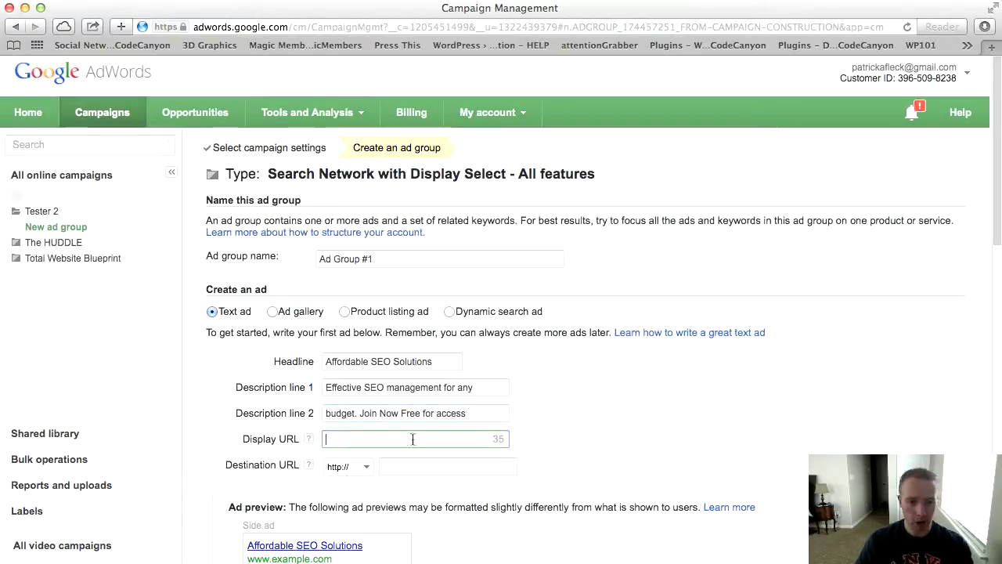
type("www")
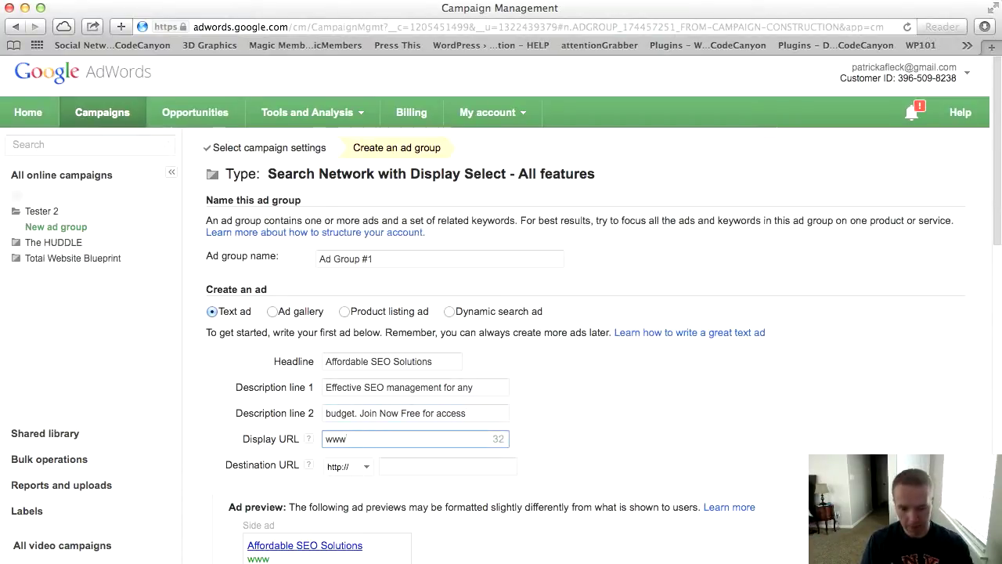
type(".totalwe")
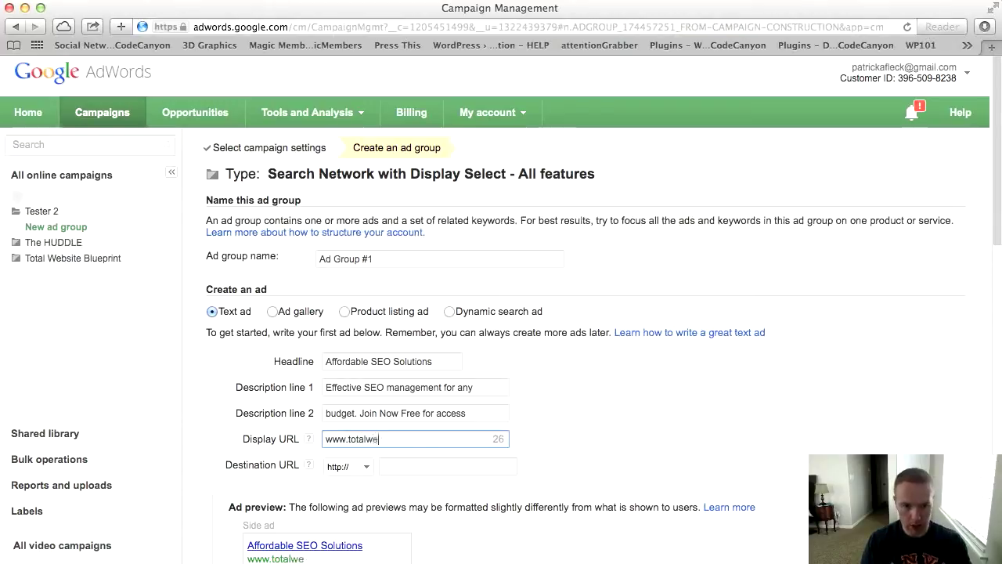
type("bsite")
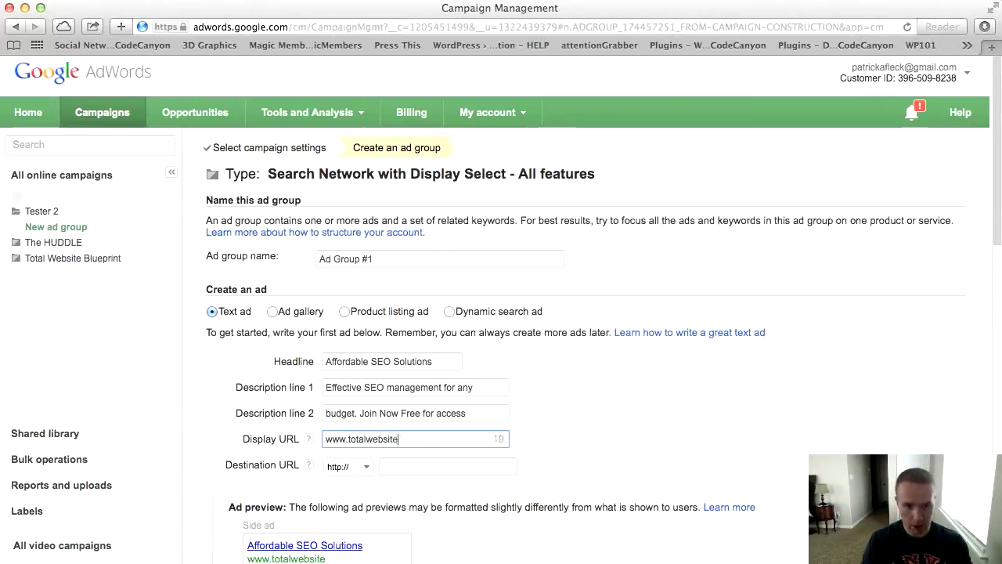
type("blueprint.com")
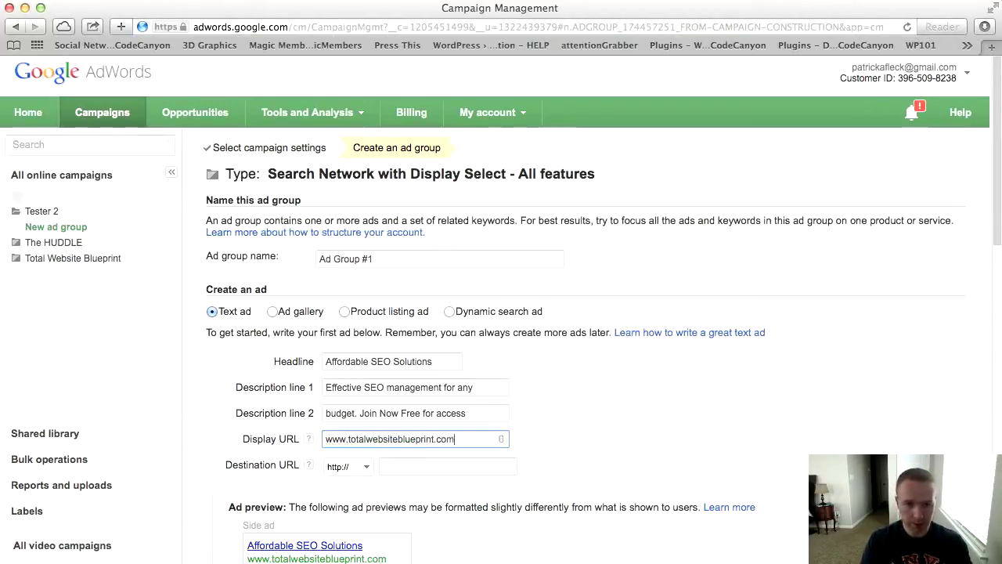
left_click(415, 466)
type("www.totalwebsiteblueprint.com")
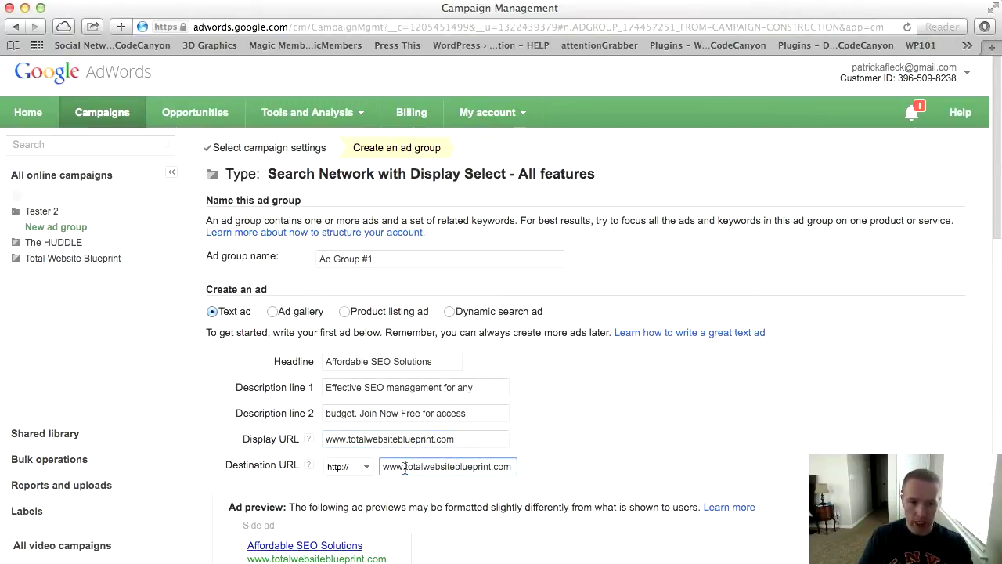
left_click_drag(405, 466, 490, 470)
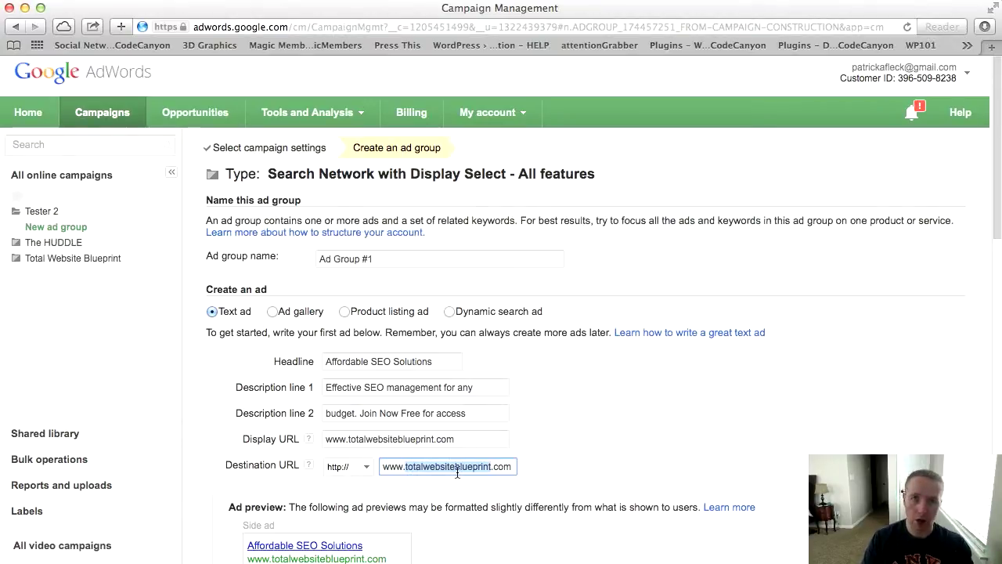
Enter "seo services sydney" as the first keyword of the ad group
scroll(561, 427, "down", 3)
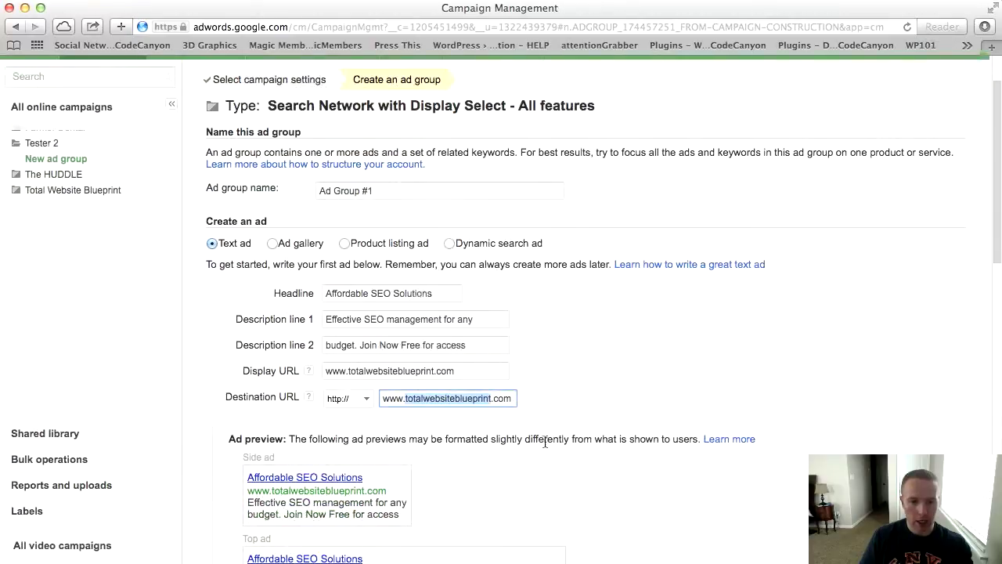
scroll(256, 447, "down", 2)
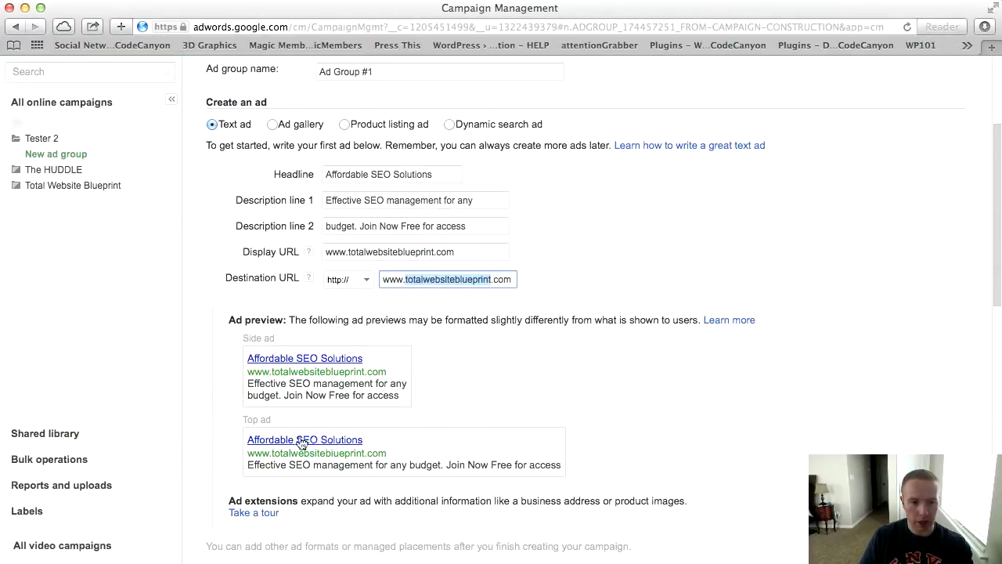
scroll(426, 485, "down", 4)
scroll(426, 485, "down", 2)
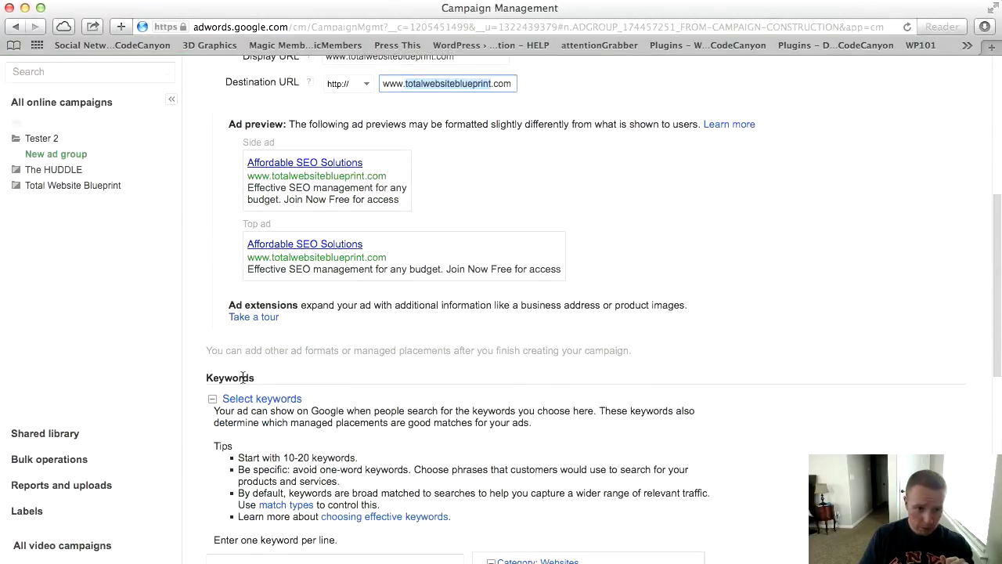
scroll(357, 425, "down", 3)
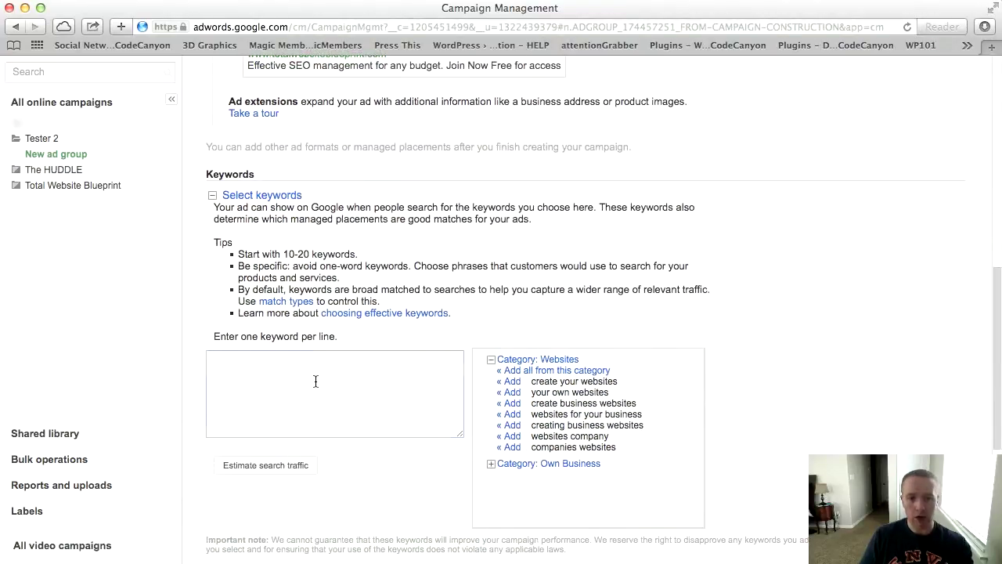
left_click(316, 381)
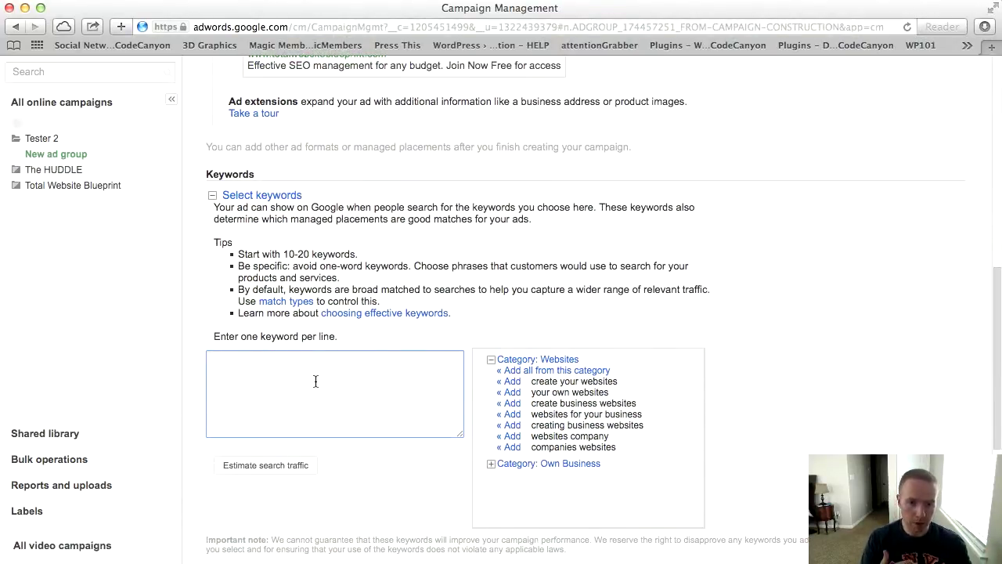
type("seo services")
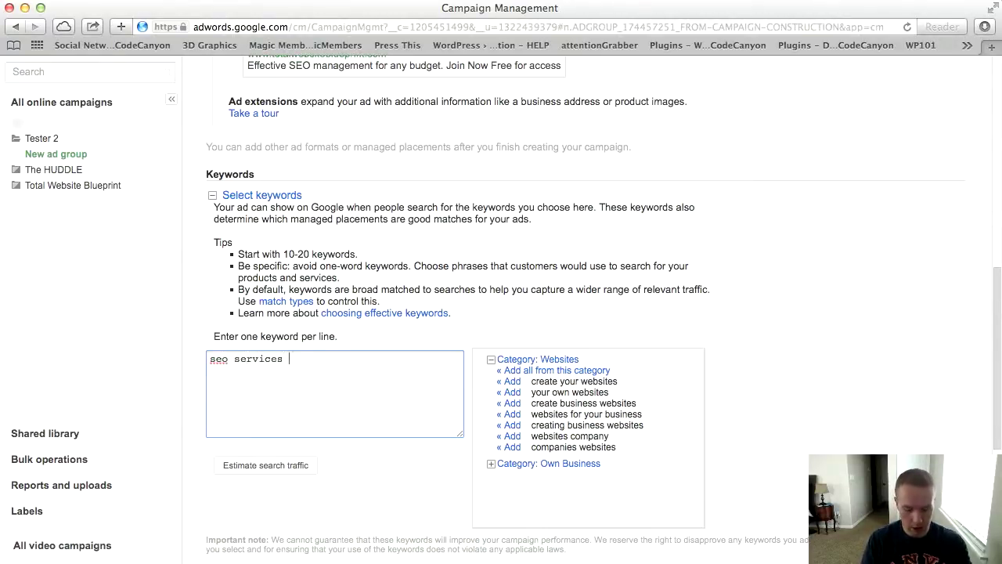
type(" sydney")
key("Return")
Add "seo services melbourne" as the second keyword on its own line
type("s")
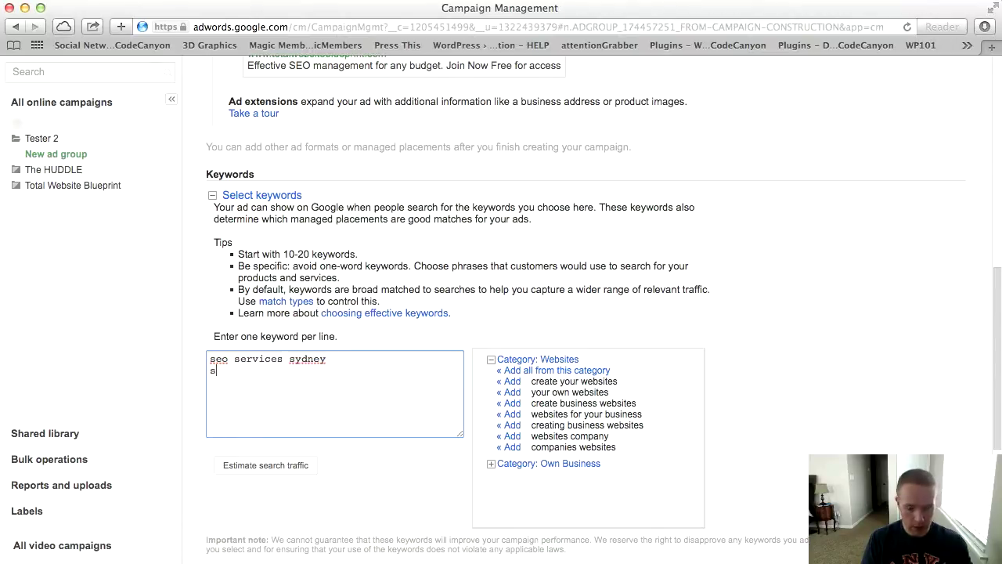
type("eo servi")
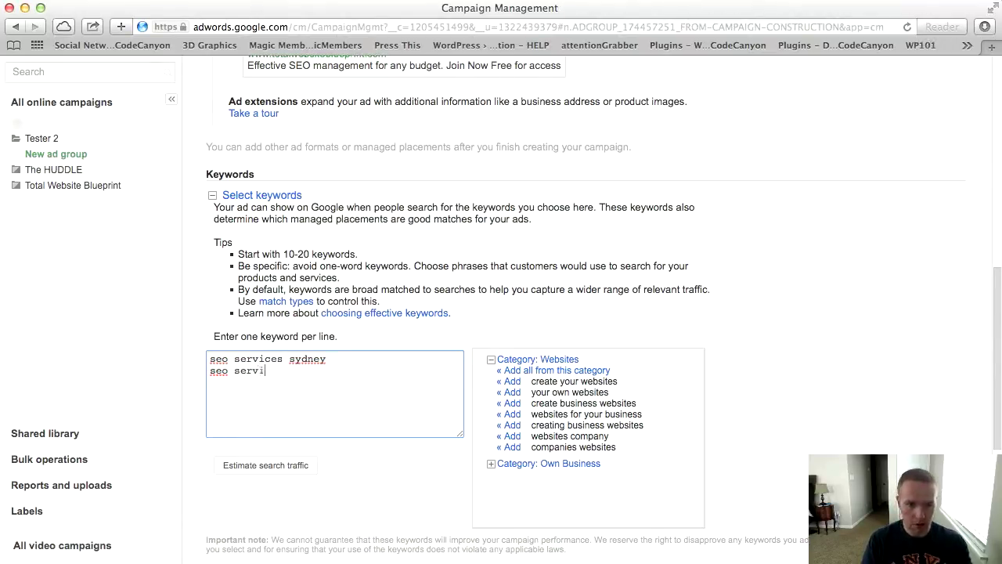
type("ces")
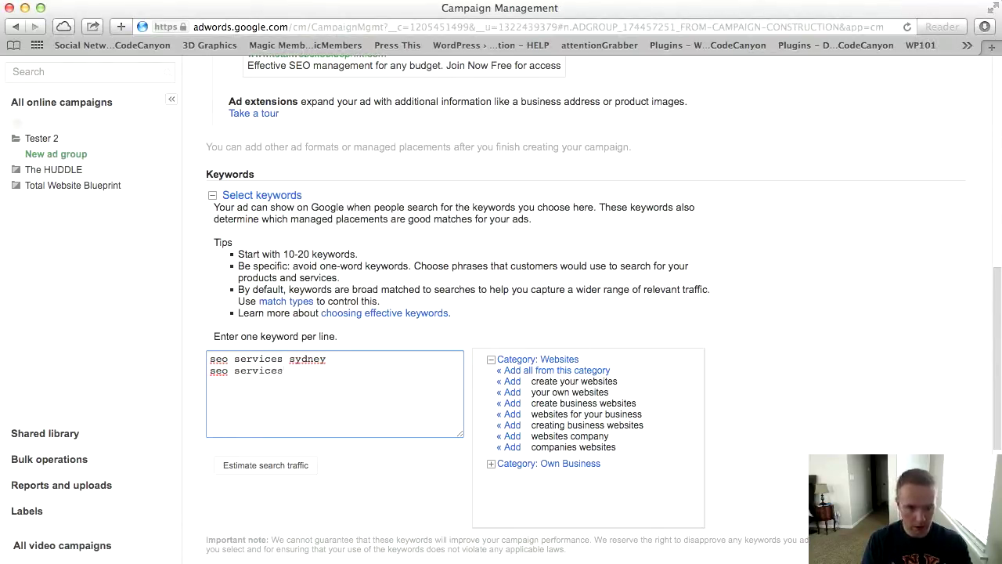
type(" m")
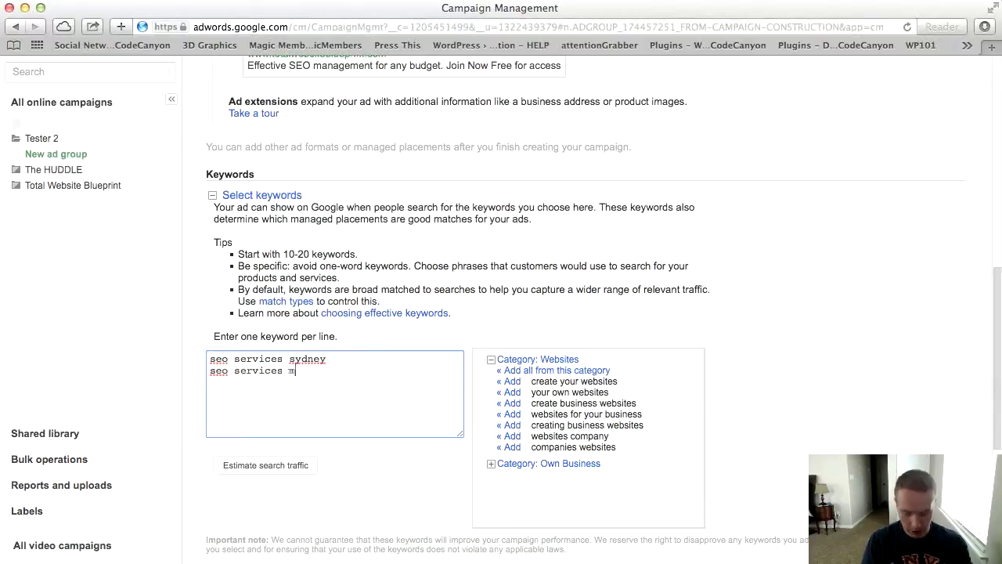
type("elborne")
key("BackSpace")
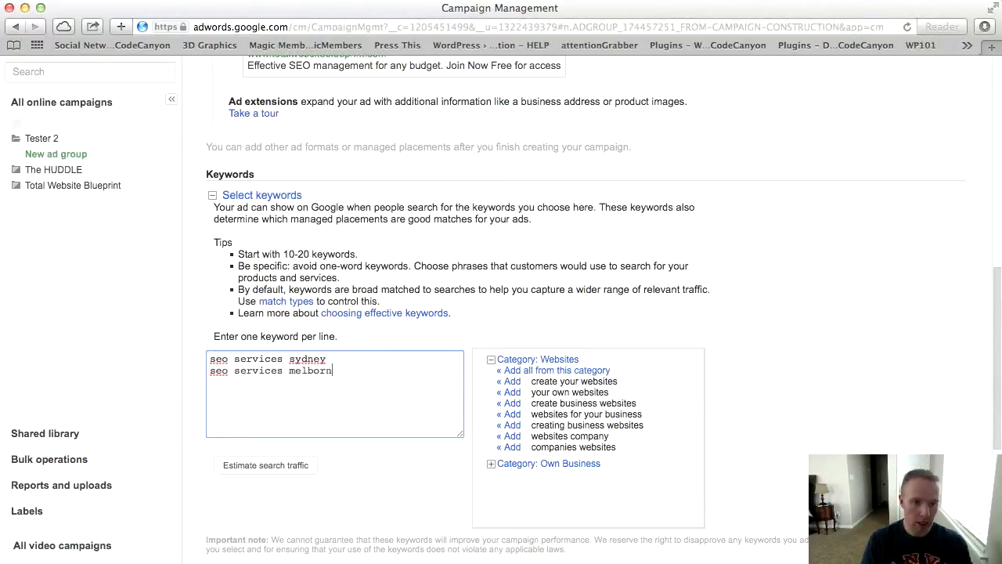
key("BackSpace")
key("BackSpace")
key("BackSpace")
type("ourne")
key("Return")
Add "best seo businesses sydney" as the third keyword in the list
type("bes")
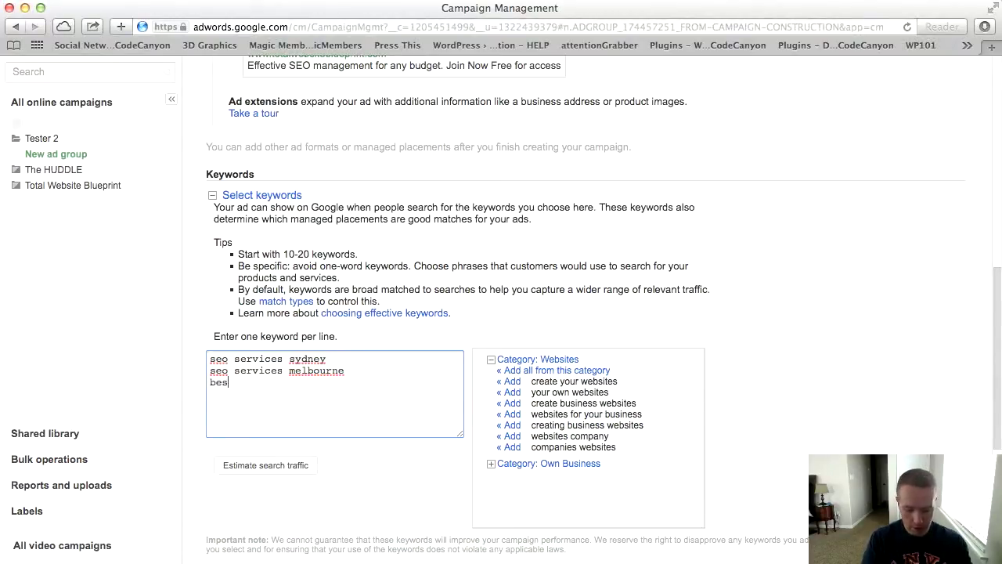
type("t seo busines")
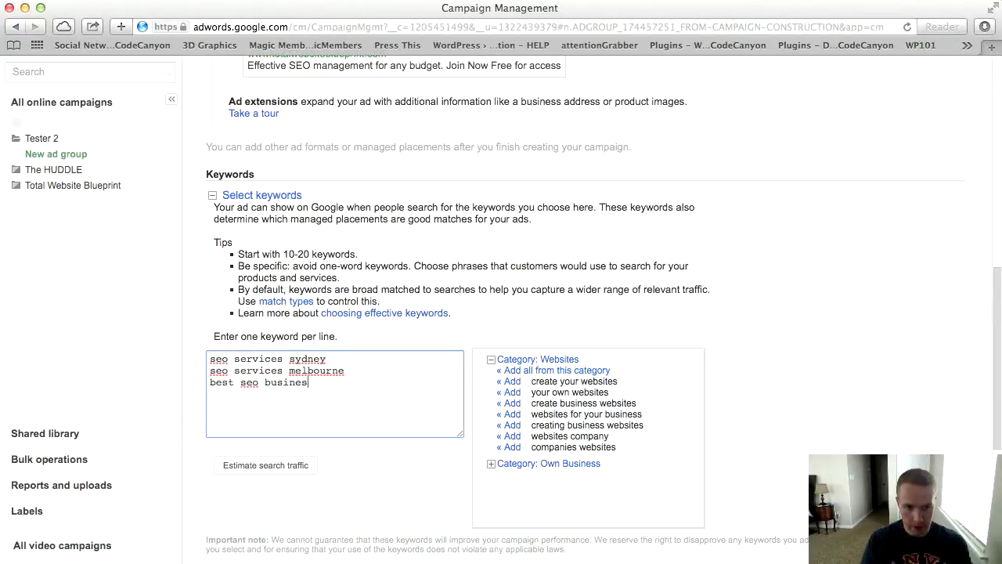
type("sse sydney")
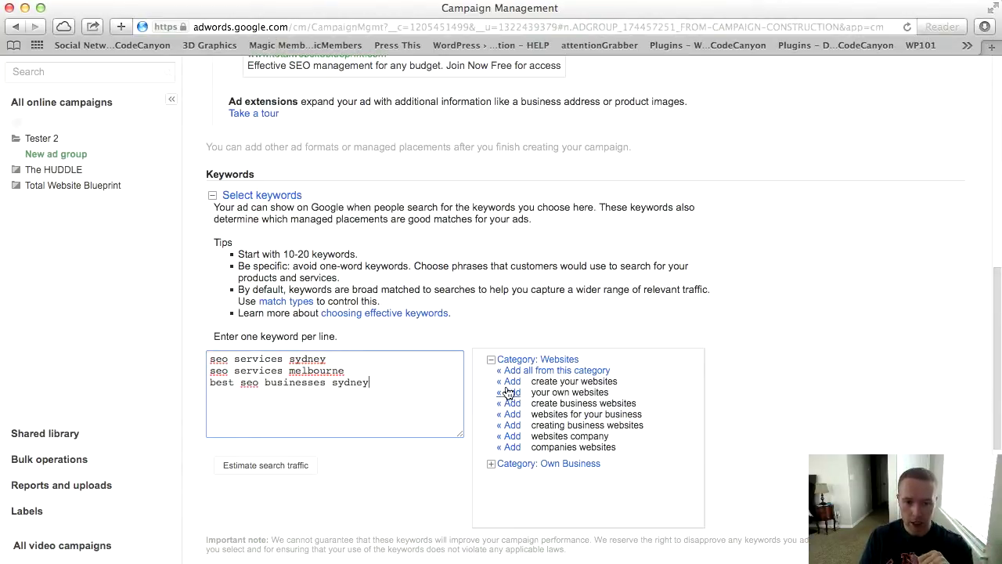
Add the suggested keywords "establishing your own business" and "own your business" from the Own Business category
left_click(491, 464)
scroll(570, 486, "down", 4)
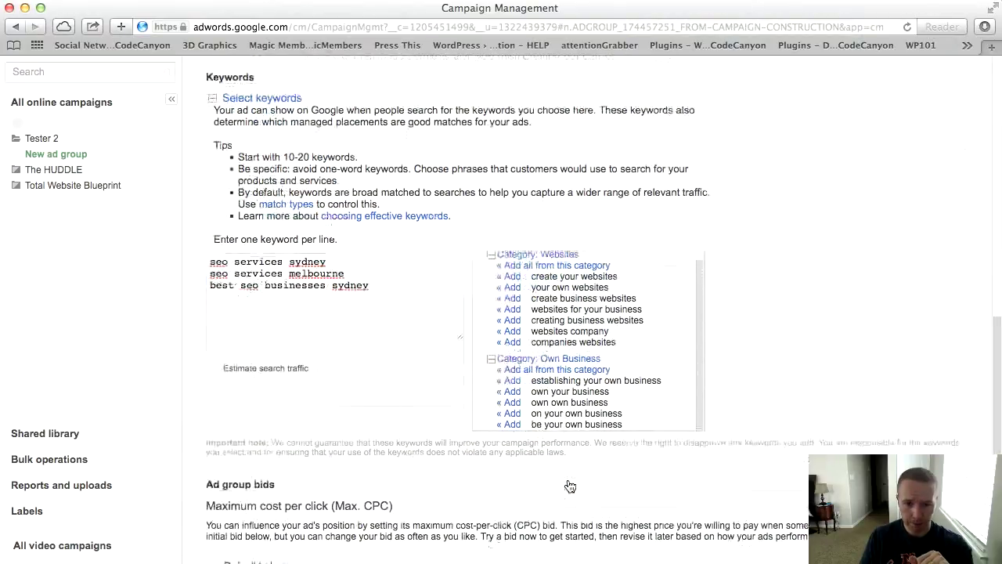
left_click(504, 345)
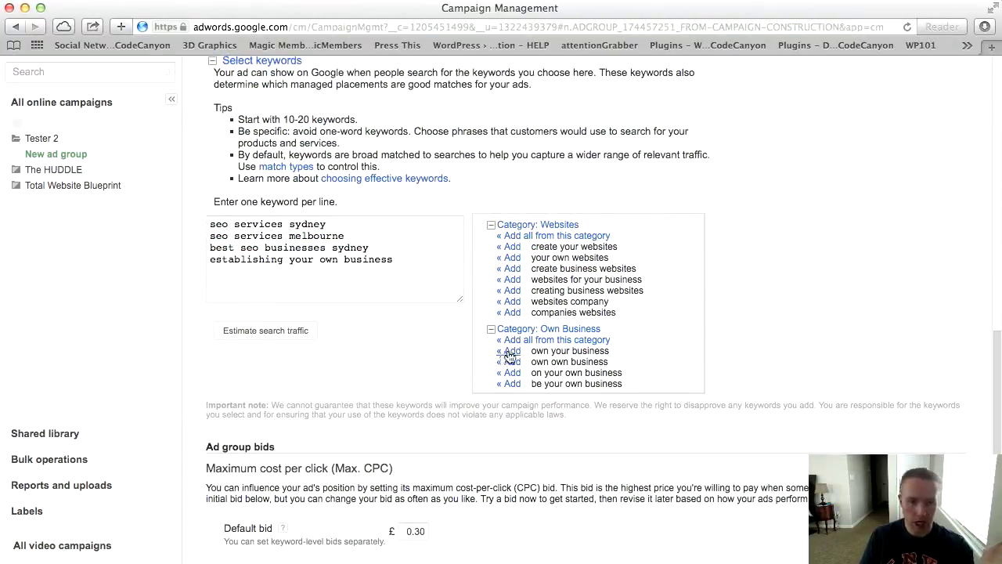
left_click(508, 352)
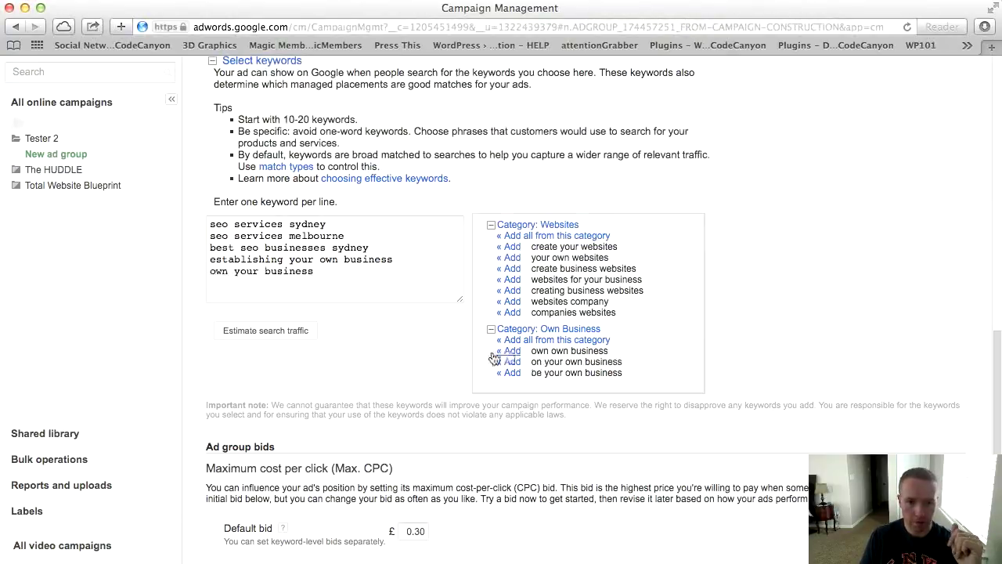
Add "seo" as a keyword on a new line at the end of the list
left_click(375, 274)
key("Return")
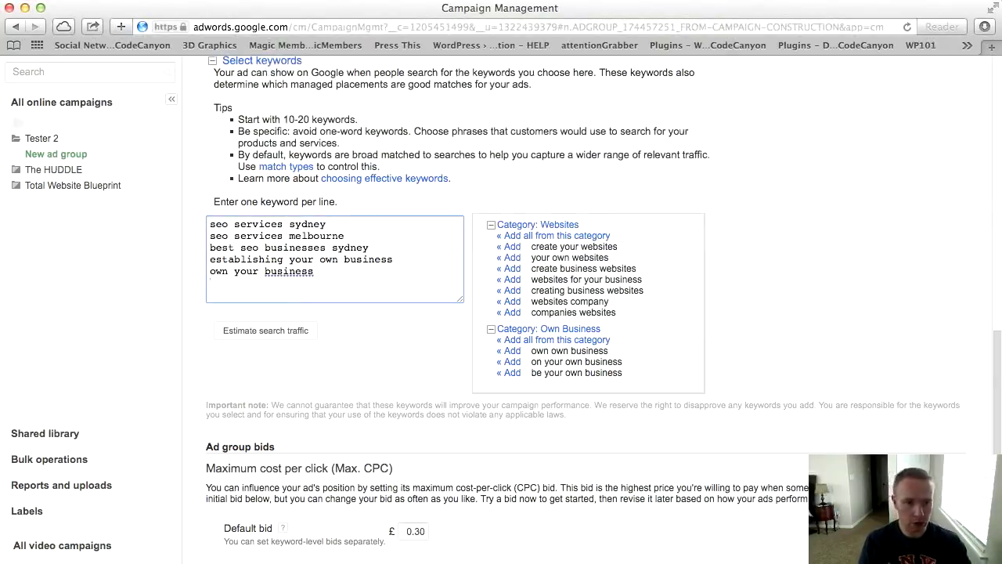
type("seo")
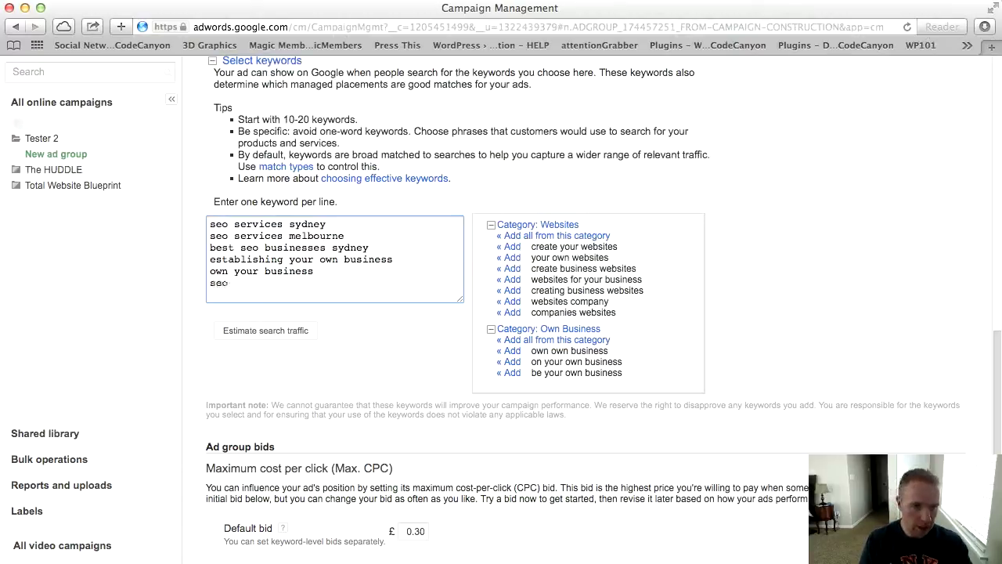
left_click(537, 225)
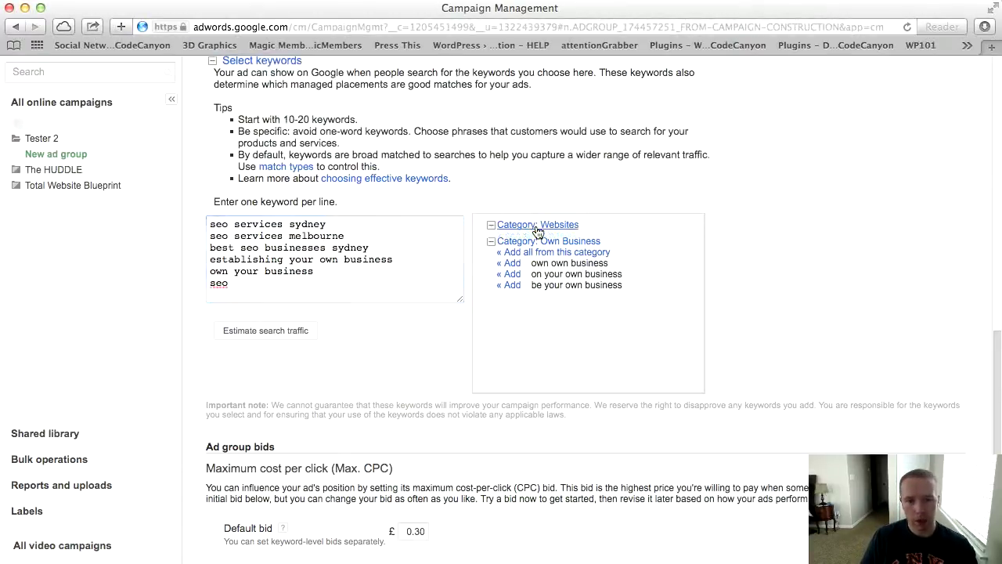
left_click(494, 226)
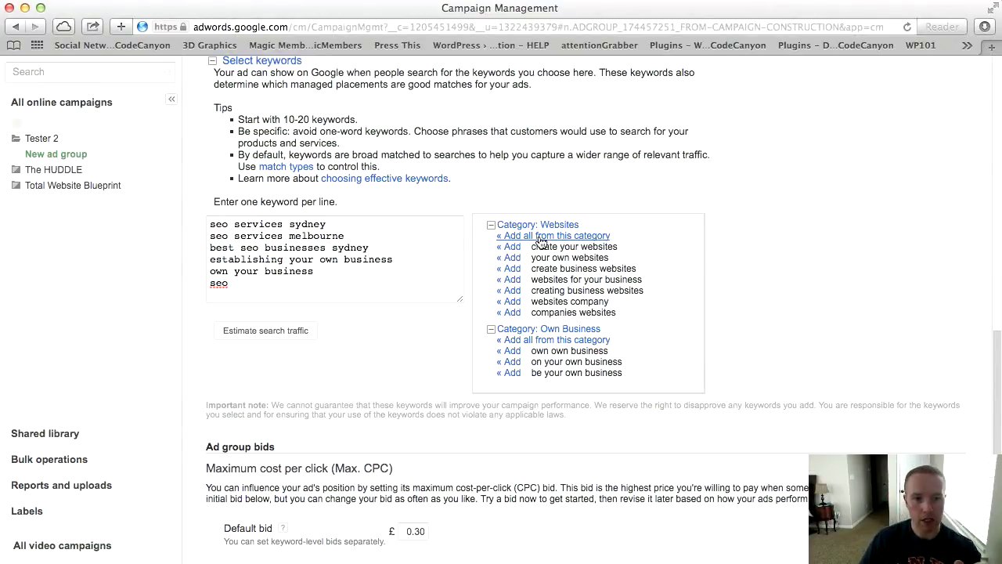
scroll(542, 238, "up", 2)
scroll(544, 235, "up", 6)
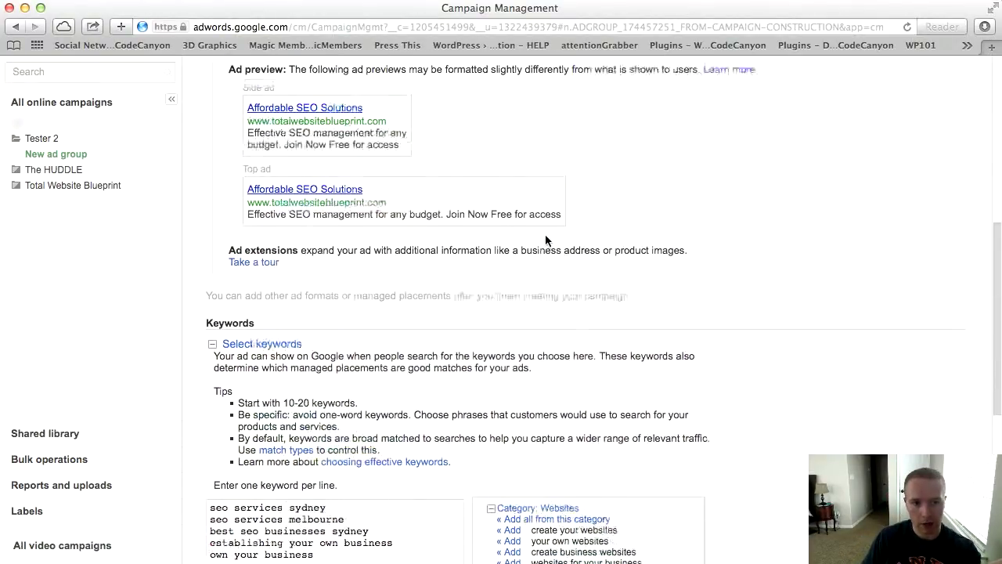
Check the maximum cost-per-click section and save the new ad group with its default bid
scroll(825, 387, "down", 5)
scroll(826, 389, "down", 4)
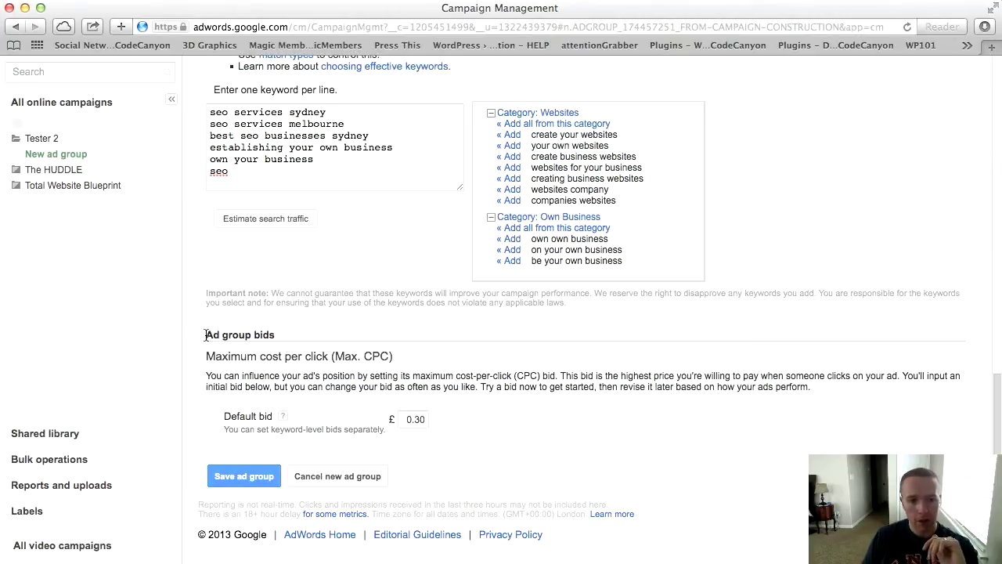
left_click_drag(205, 356, 457, 355)
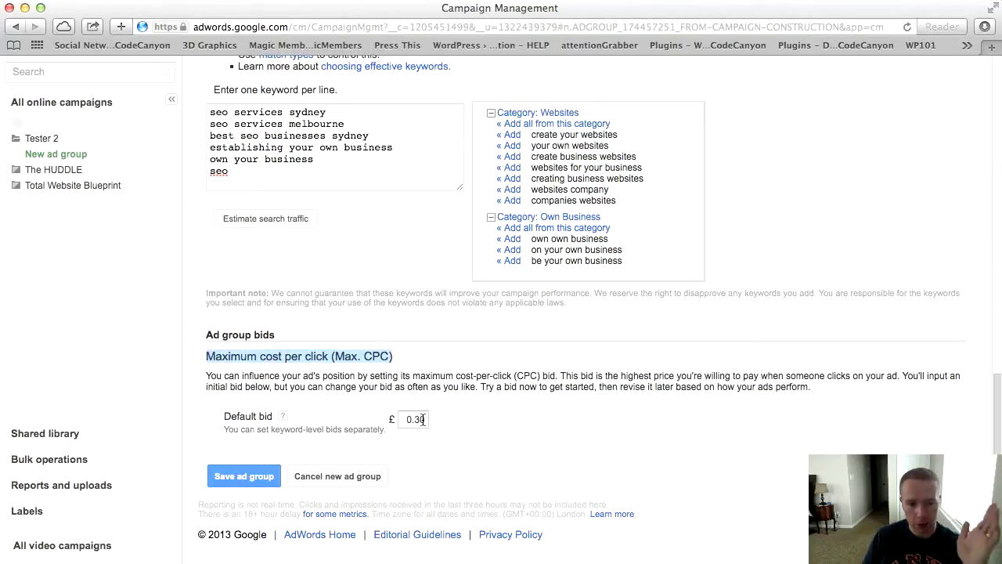
left_click(232, 477)
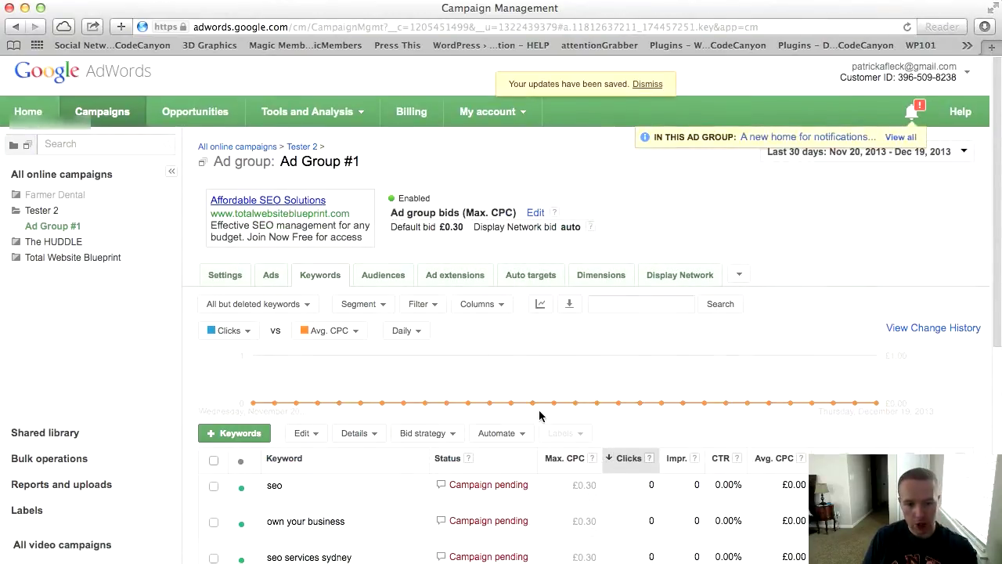
Review the new ad group's keyword list and open the keyword-specific bid for "seo services melbourne"
scroll(539, 411, "down", 4)
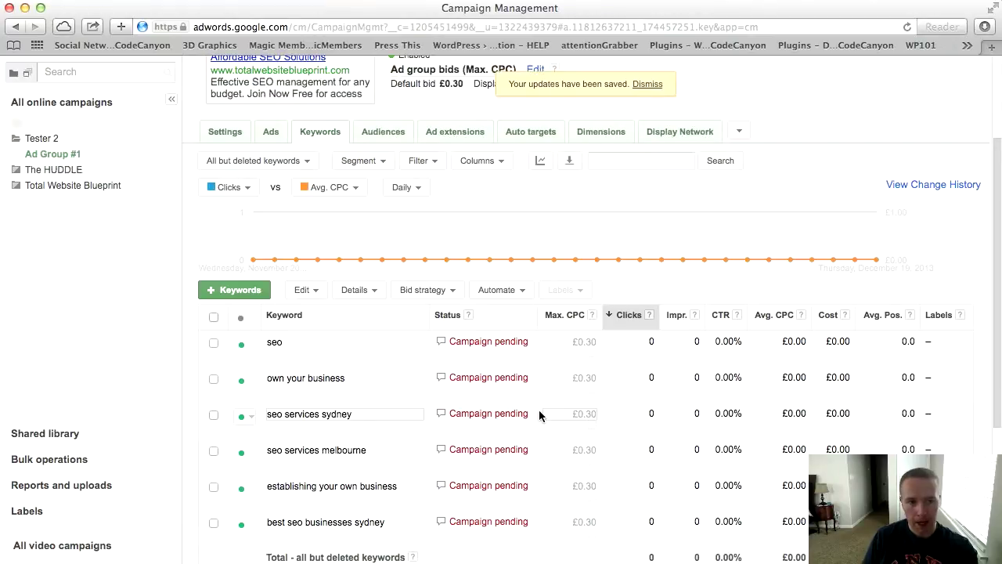
scroll(538, 413, "up", 3)
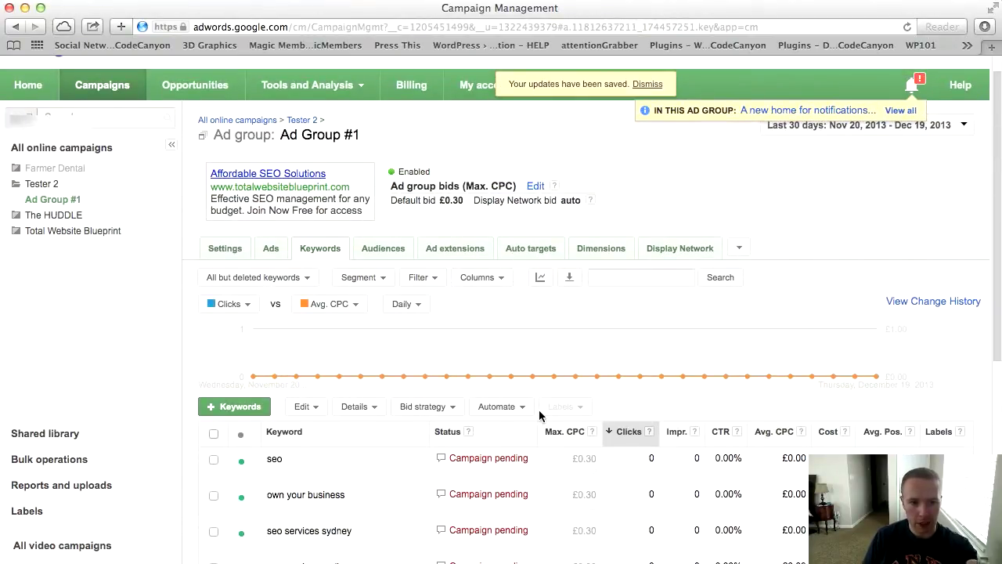
scroll(539, 415, "down", 5)
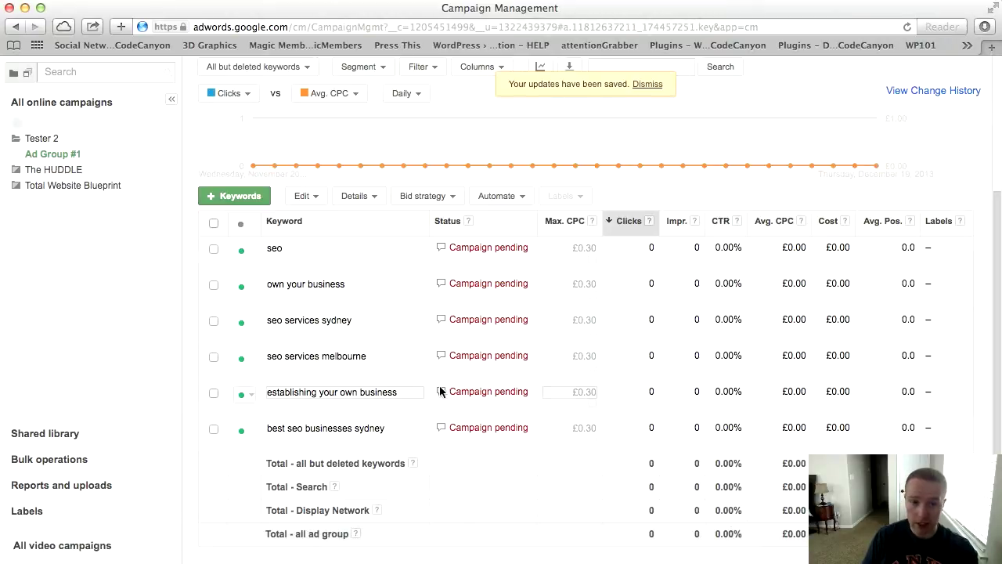
left_click(595, 354)
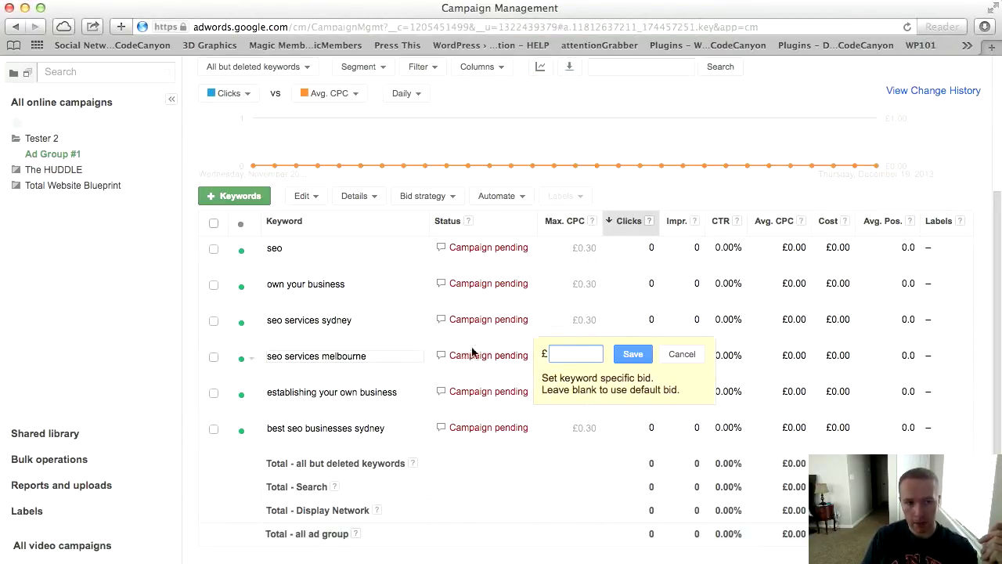
Open the Entrepreneurial ad group in The HUDDLE campaign and examine its keywords' statuses, first page bid estimates and maximum CPCs
left_click(49, 169)
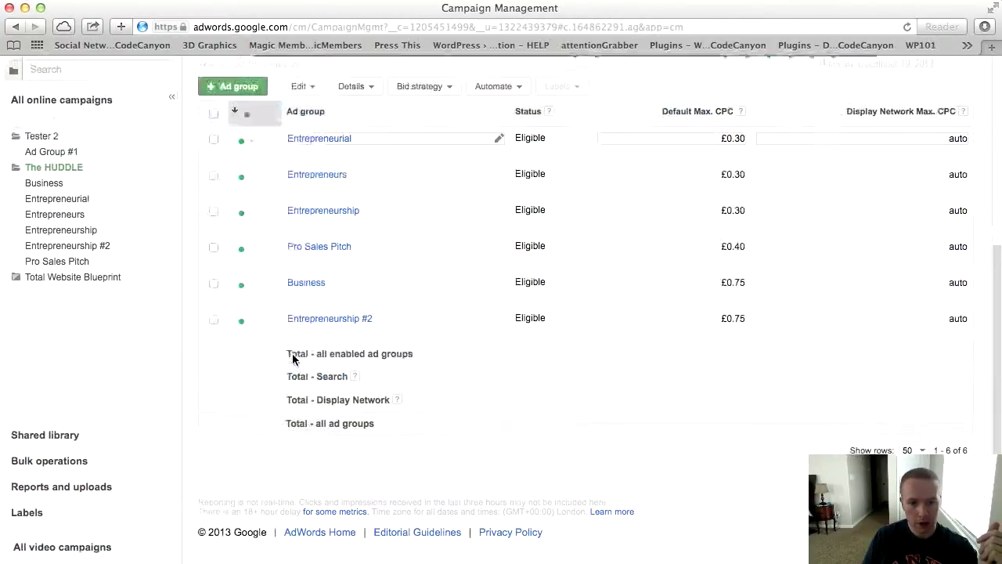
left_click(40, 273)
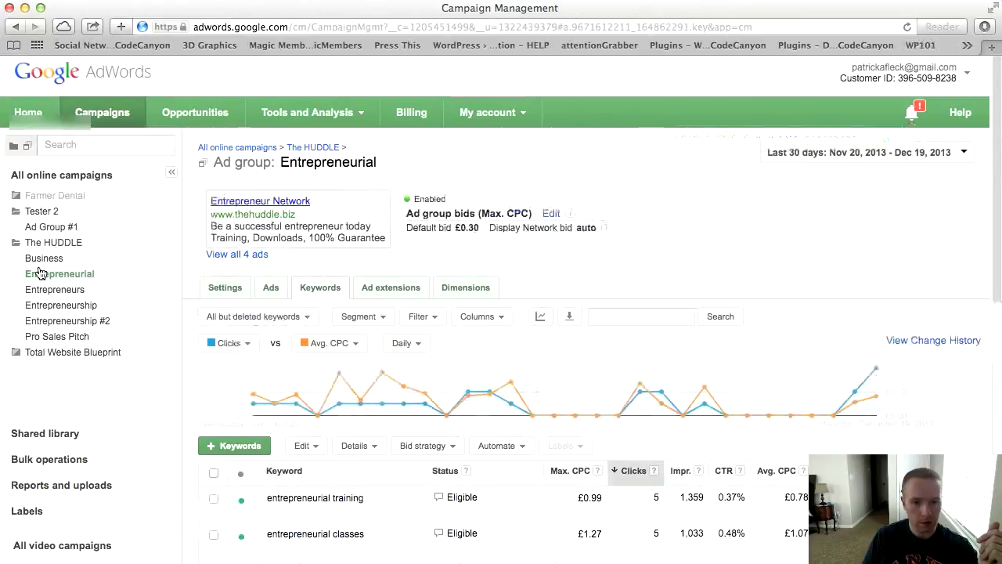
scroll(408, 388, "down", 5)
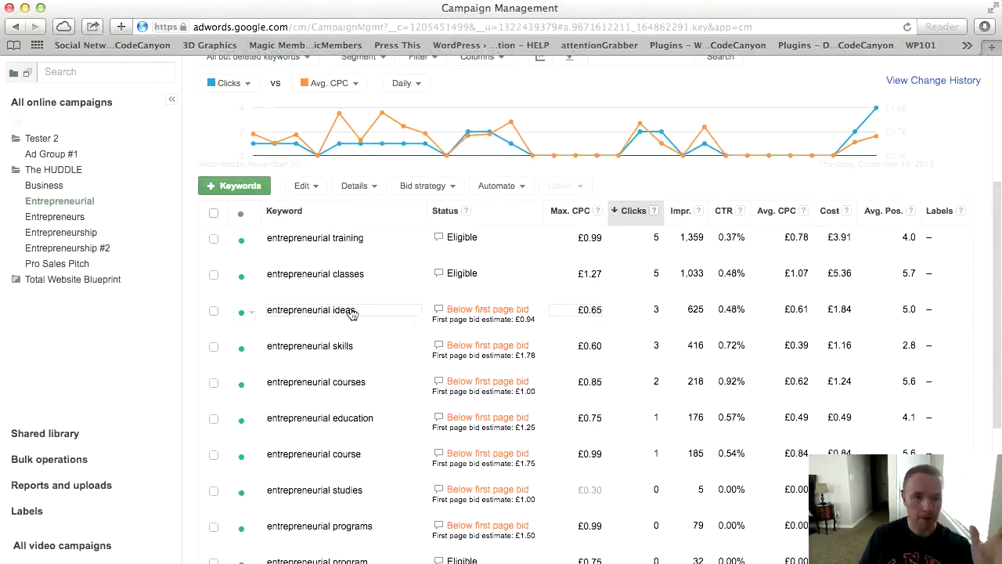
scroll(502, 381, "down", 3)
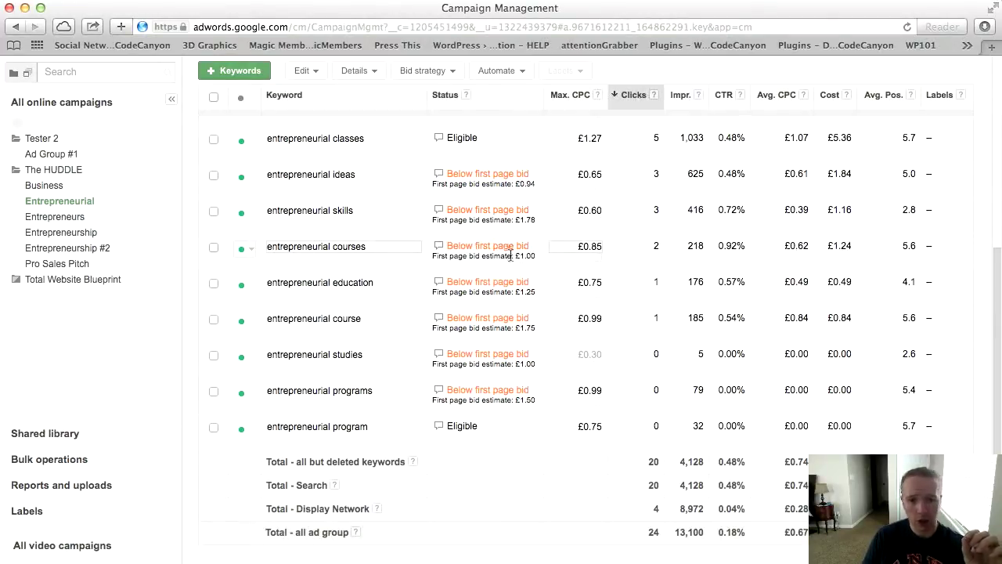
Set the maximum CPC of the keyword "entrepreneurial courses" to £1.50 and save it
left_click(587, 248)
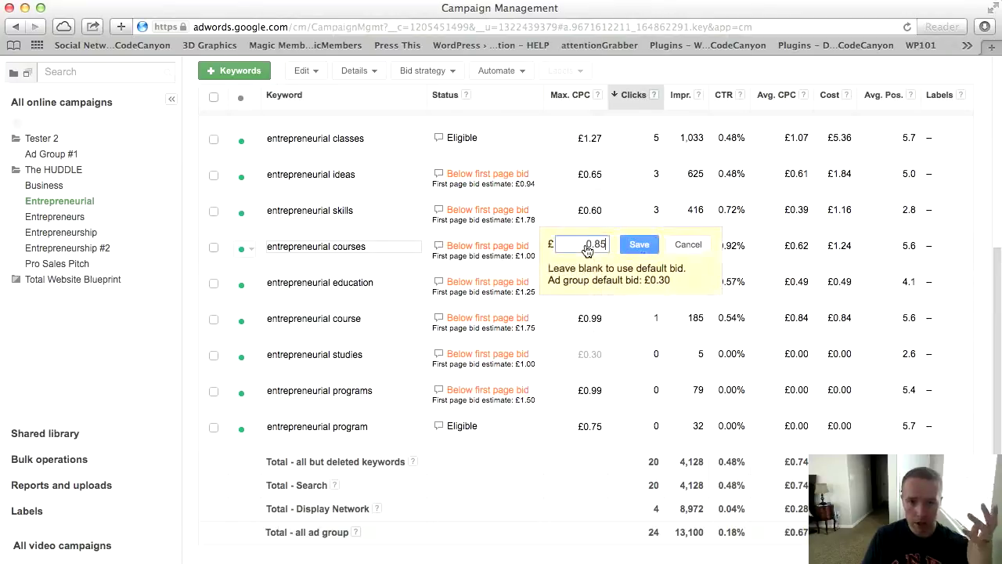
type("0.")
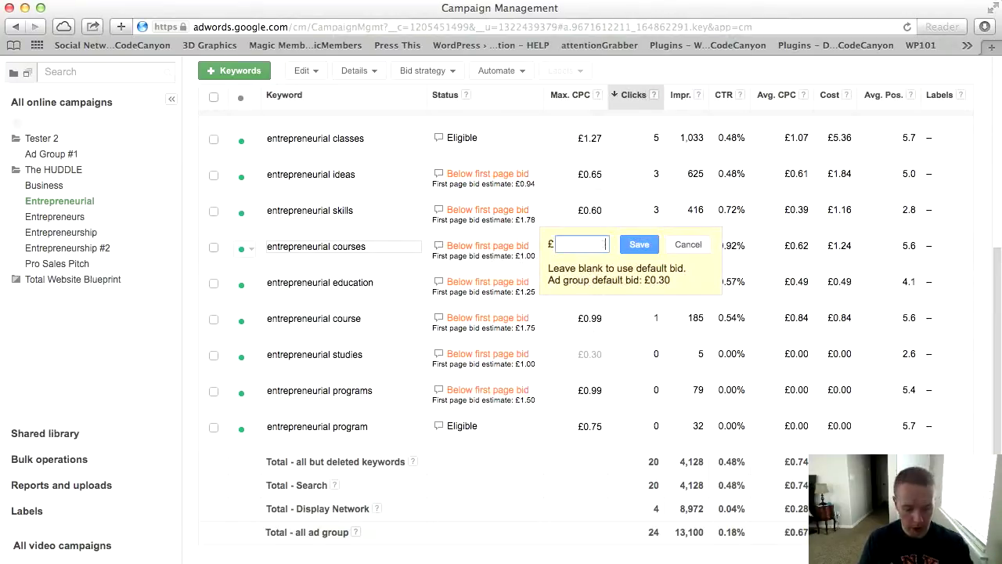
type("50")
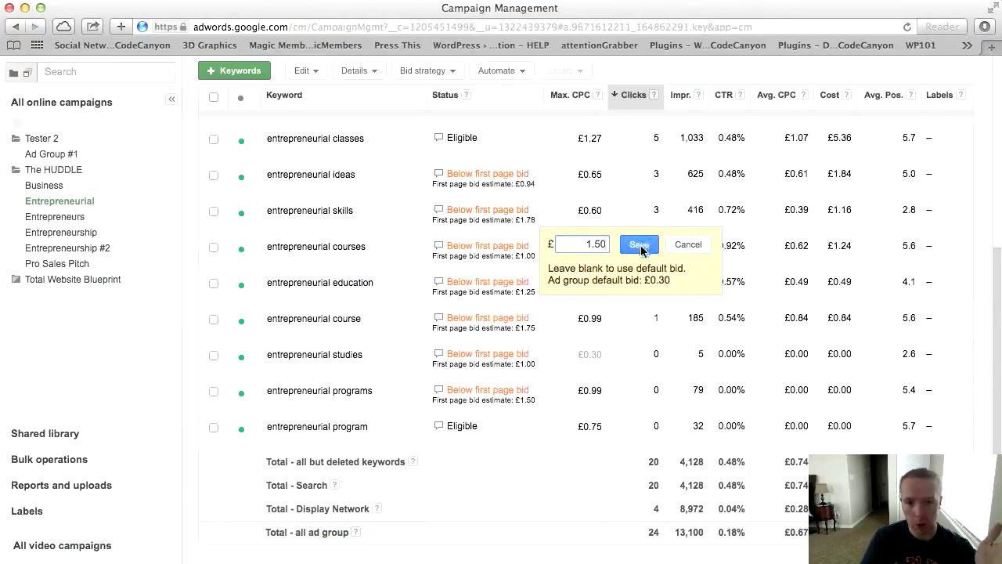
left_click(639, 245)
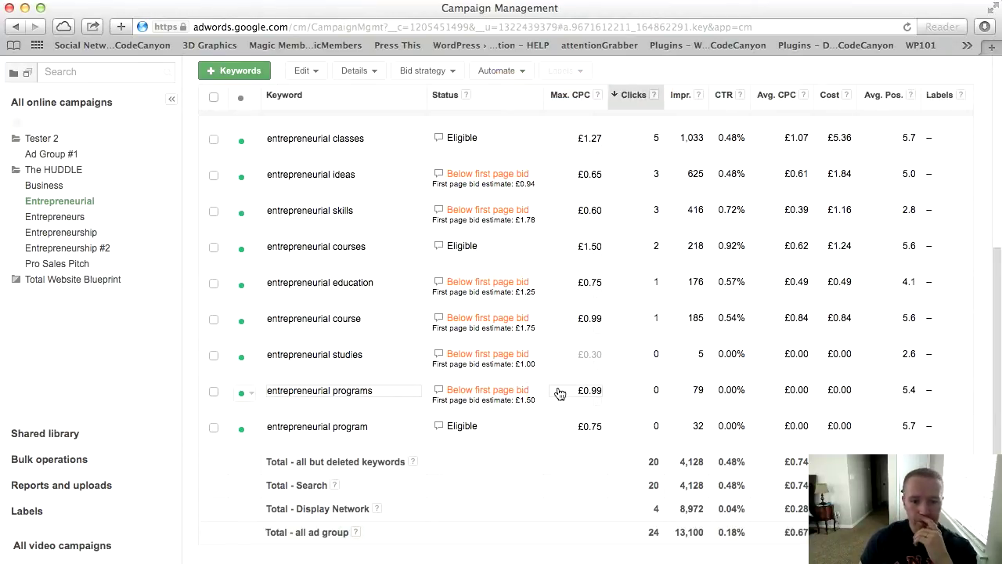
Set the maximum CPC of the keyword "entrepreneurial programs" to £1.97 and save it
left_click(589, 392)
type("1.97")
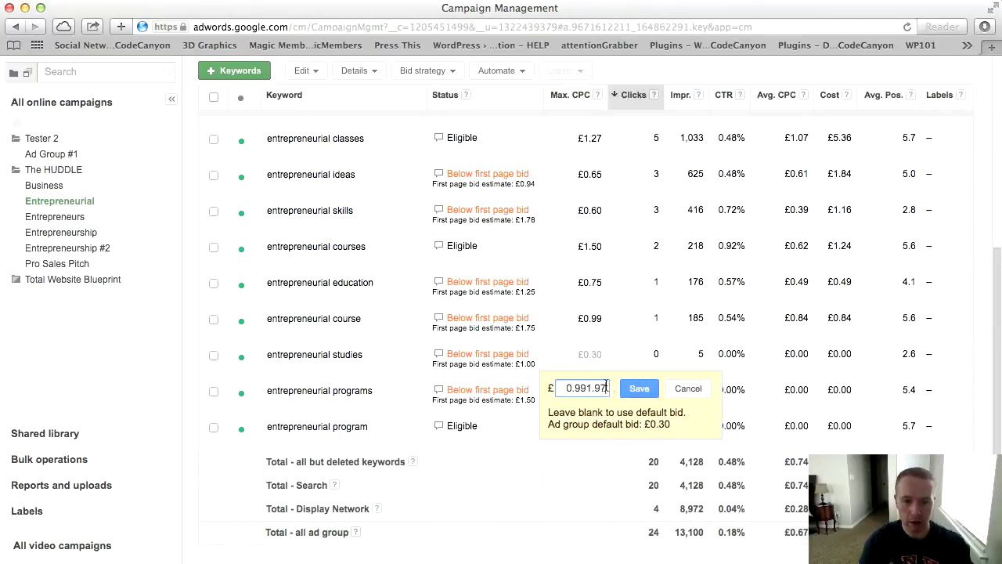
left_click_drag(606, 385, 553, 388)
key("BackSpace")
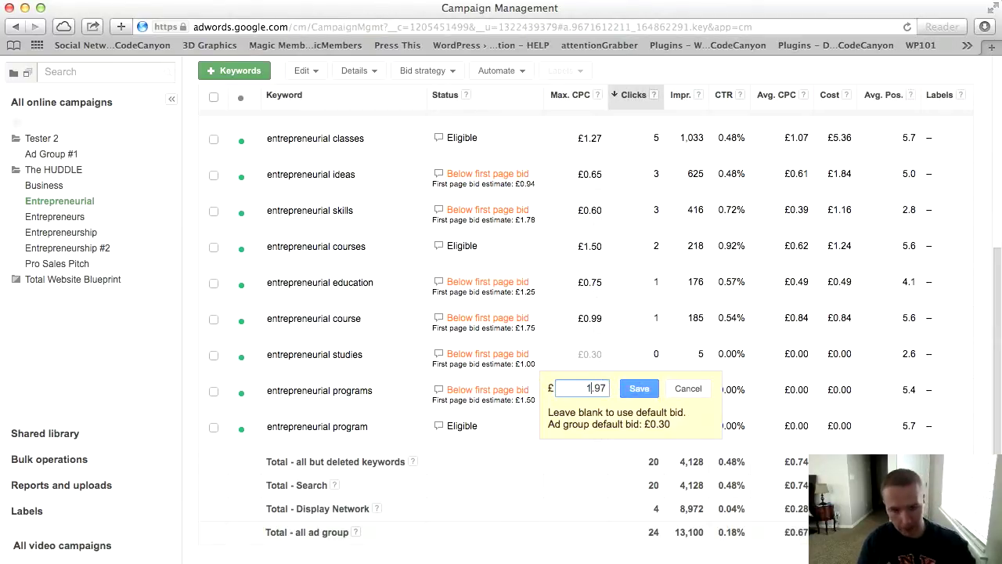
left_click(635, 393)
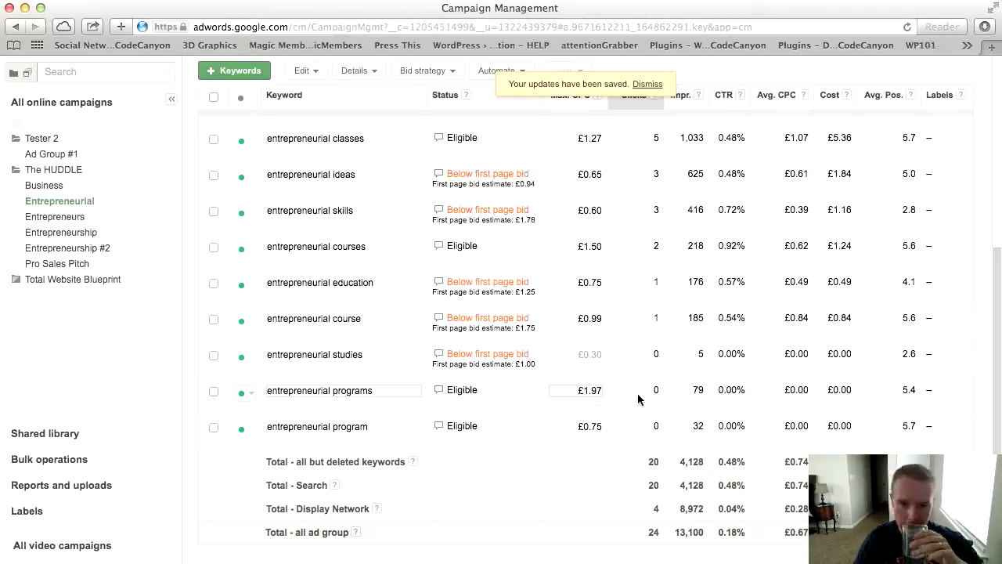
Start adding keywords to the Entrepreneurial ad group, trying "best sep companies" as a first phrase and clearing it
scroll(638, 399, "up", 5)
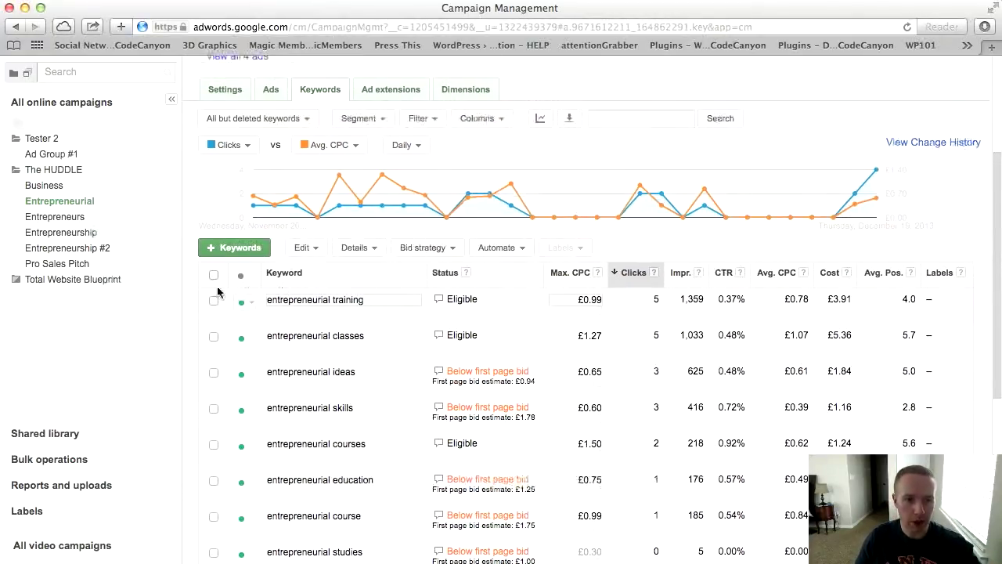
left_click(228, 248)
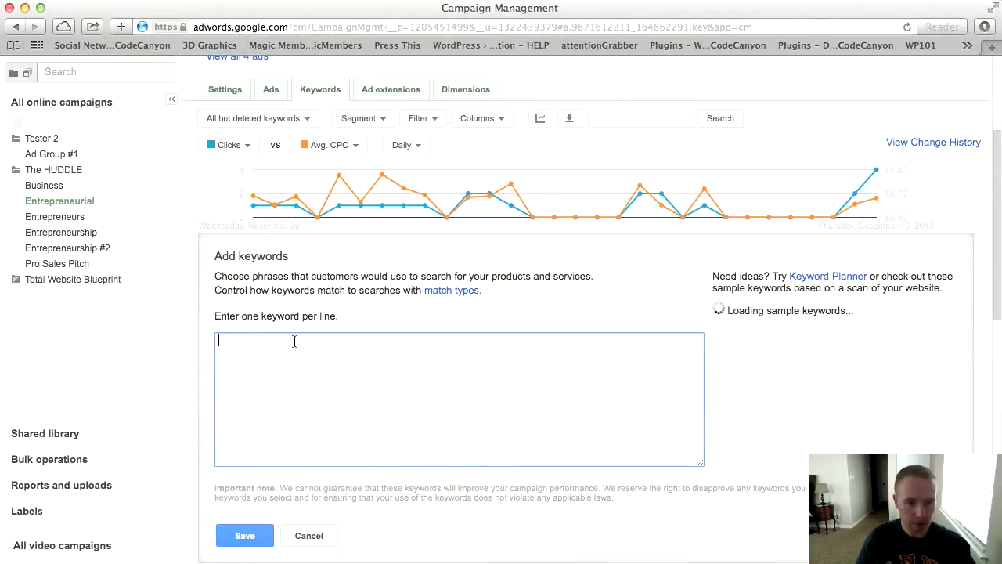
type("en")
key("BackSpace")
key("BackSpace")
type("be")
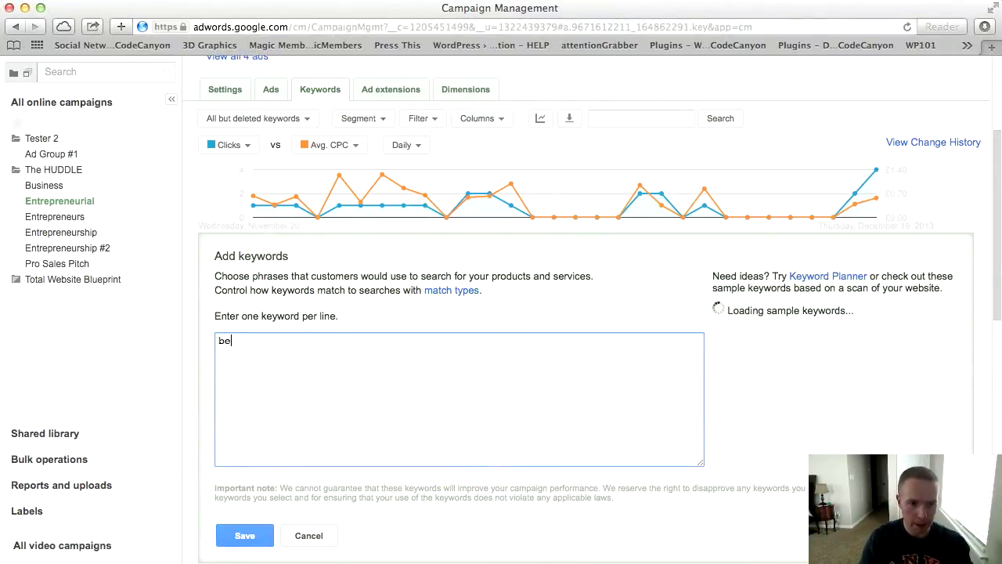
type("st seo companies")
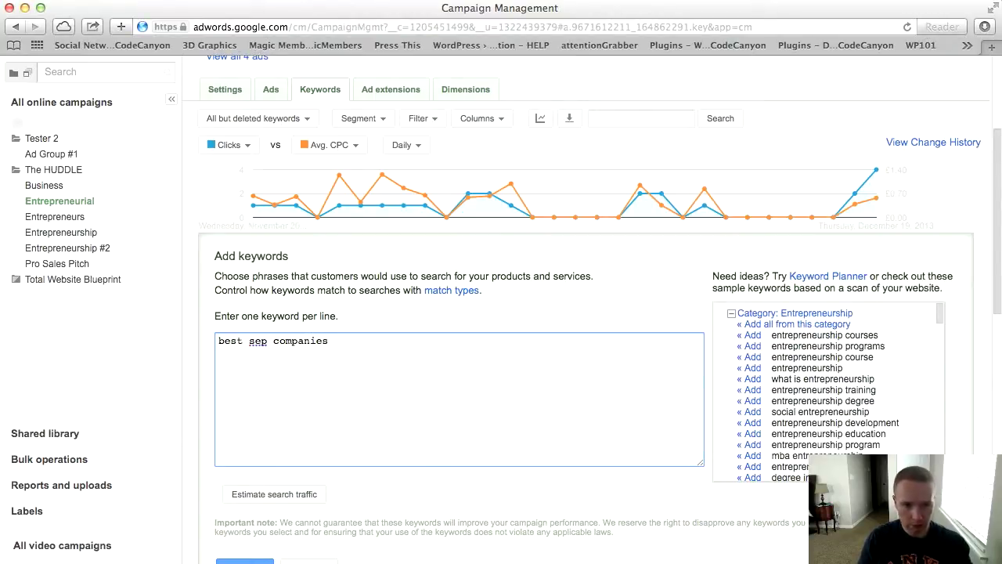
key("BackSpace")
key("BackSpace")
key("BackSpace")
key("BackSpace")
key("BackSpace")
key("BackSpace")
key("BackSpace")
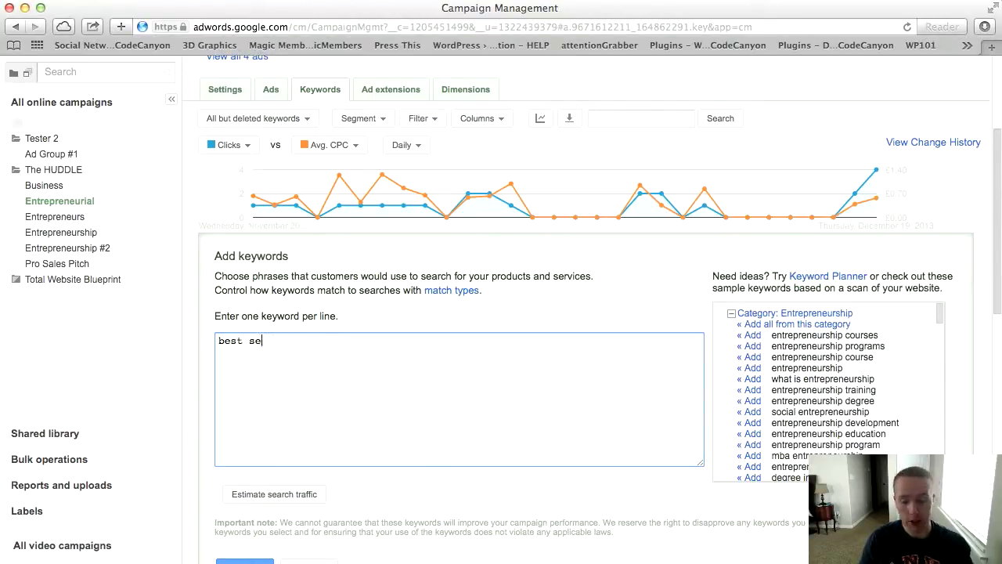
key("BackSpace")
key("BackSpace")
key("BackSpace")
key("BackSpace")
key("BackSpace")
key("BackSpace")
key("BackSpace")
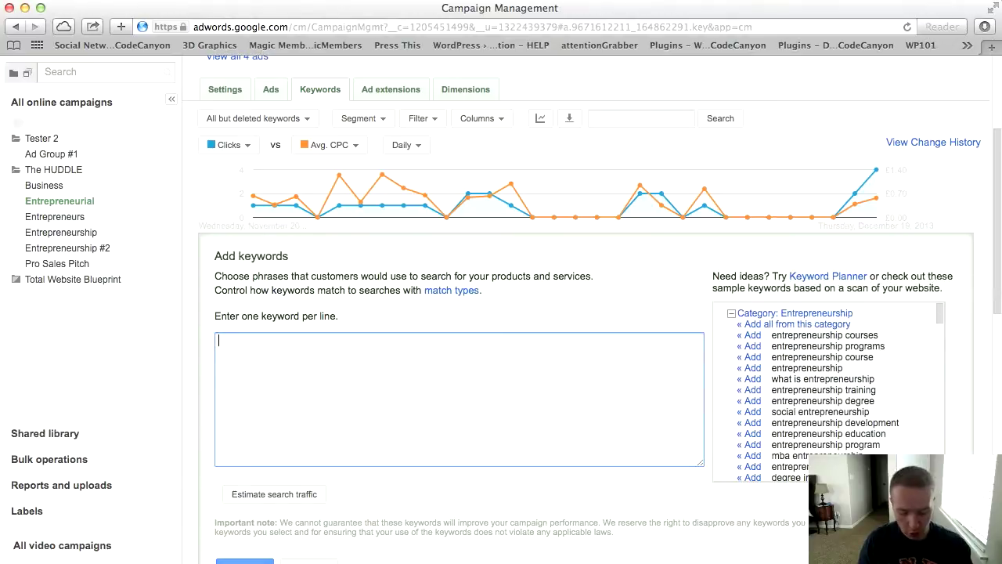
Enter the keyword "best entrepreneur training online" and estimate its search traffic
type("best entrep")
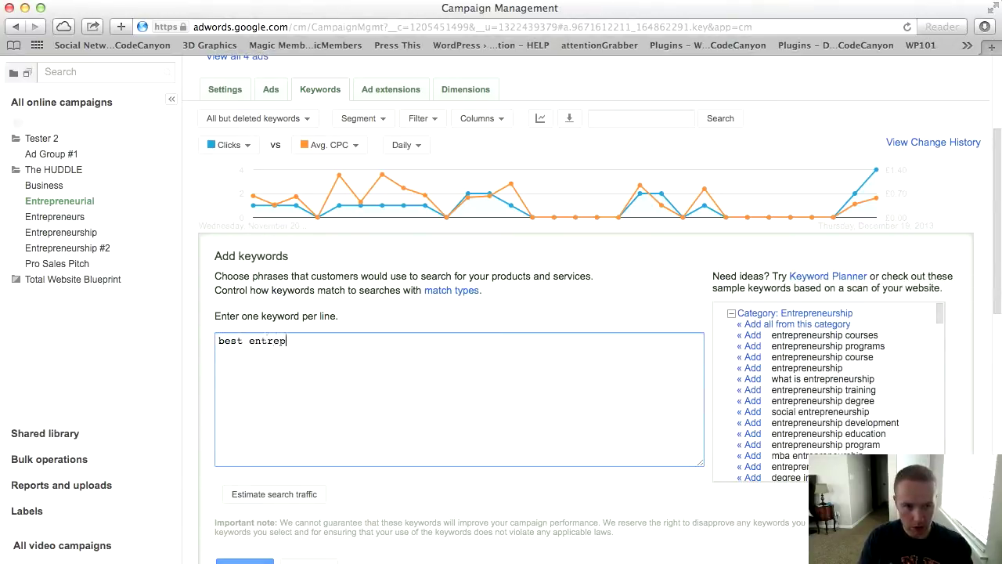
type("reneur trainin")
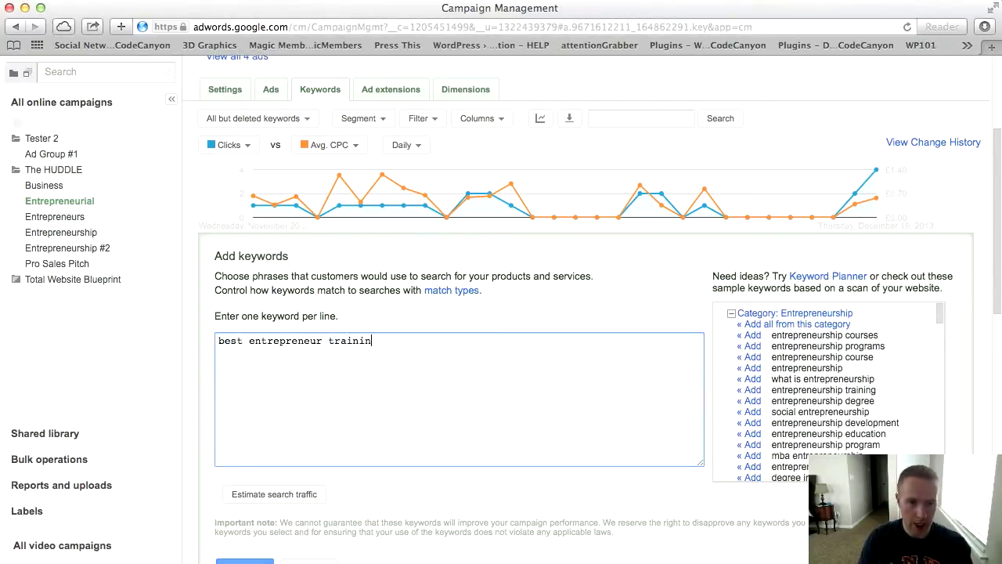
type("g online")
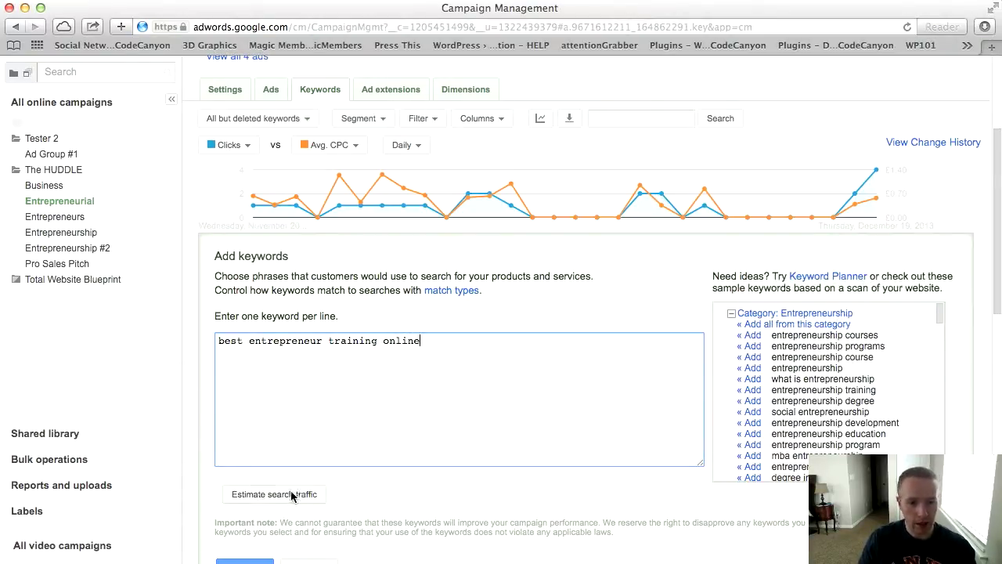
scroll(290, 493, "down", 1)
left_click(264, 468)
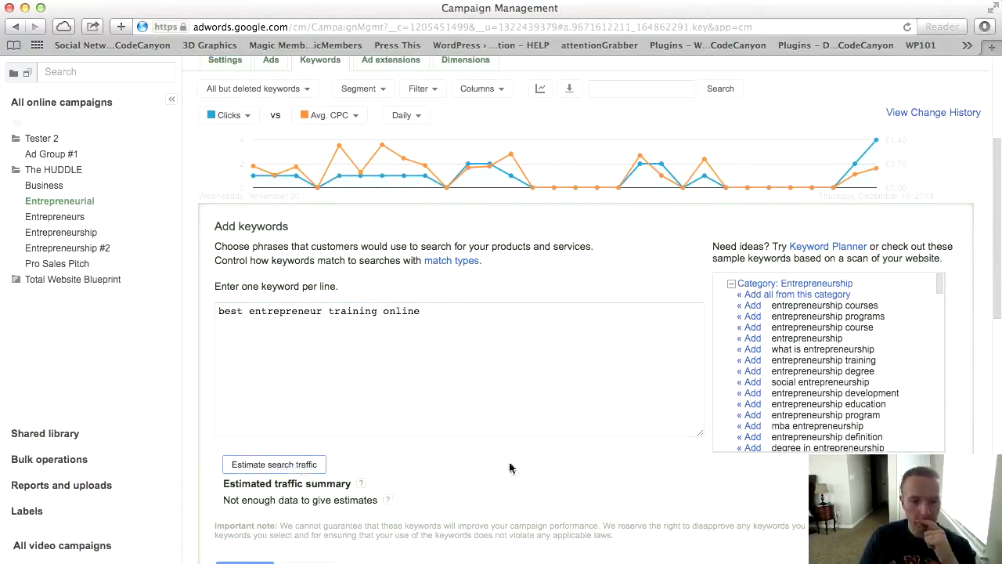
Shorten the keyword to "entrepreneur training online", estimate its search traffic again and check the daily budget in the summary
left_click(427, 312)
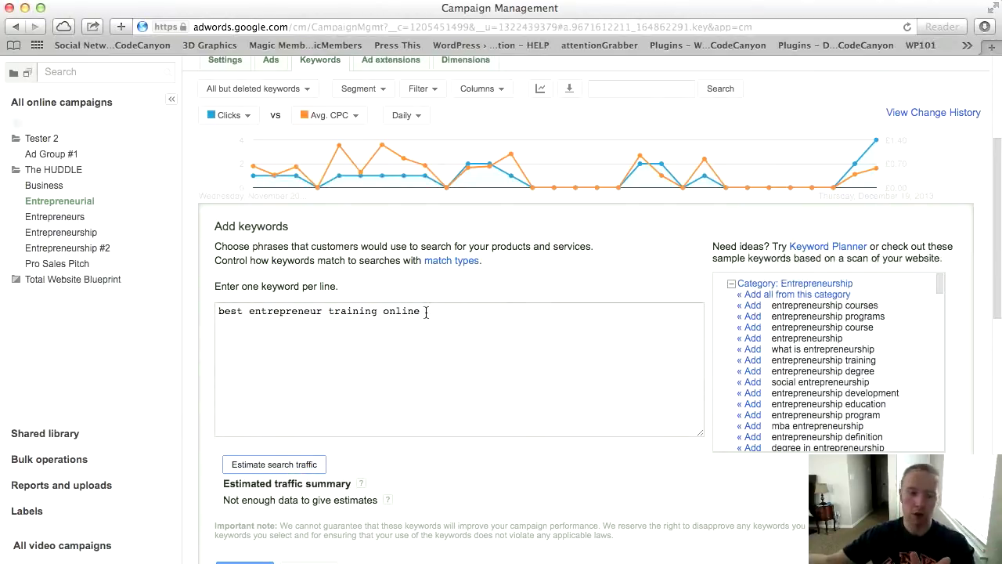
left_click_drag(249, 312, 186, 313)
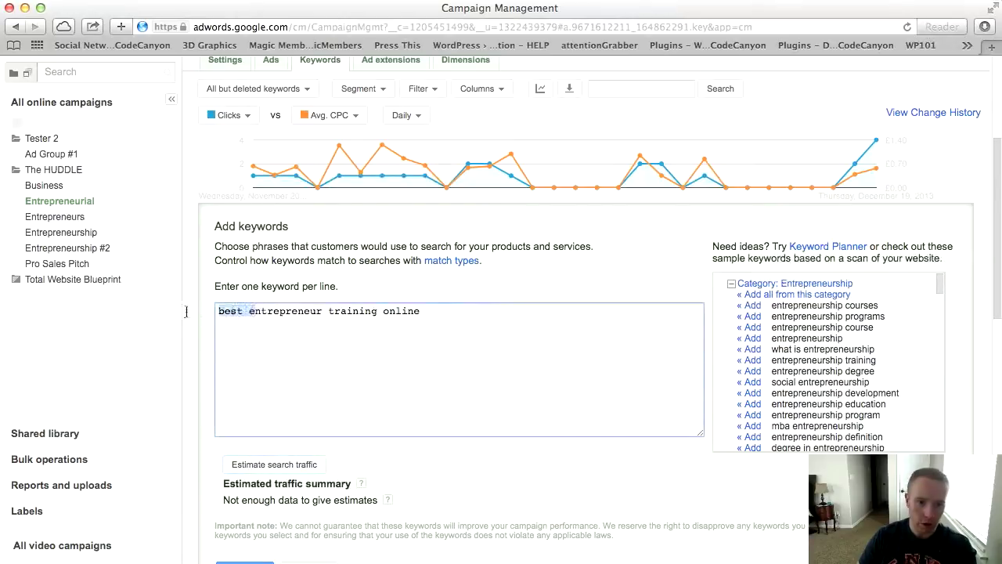
key("BackSpace")
left_click(288, 466)
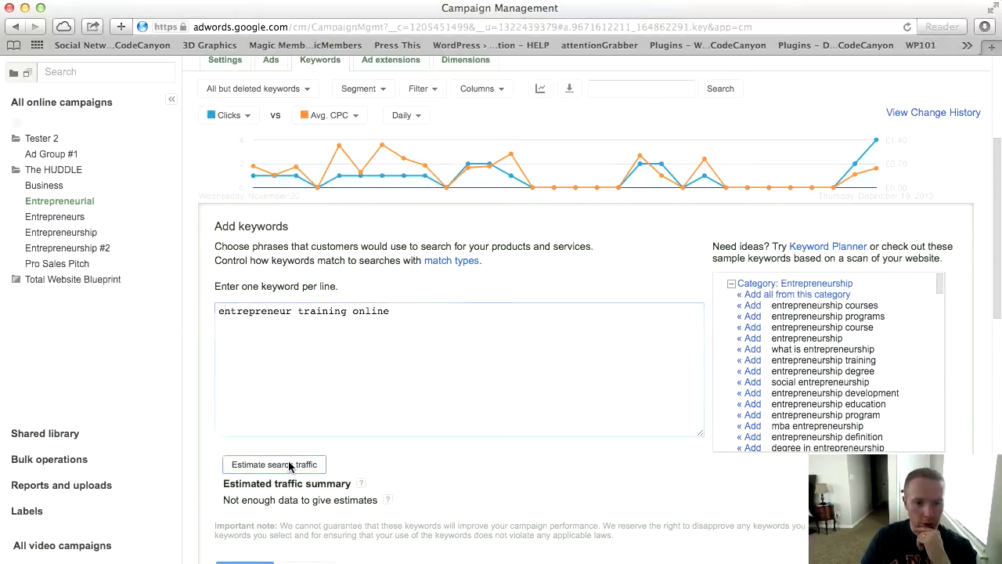
scroll(621, 479, "down", 3)
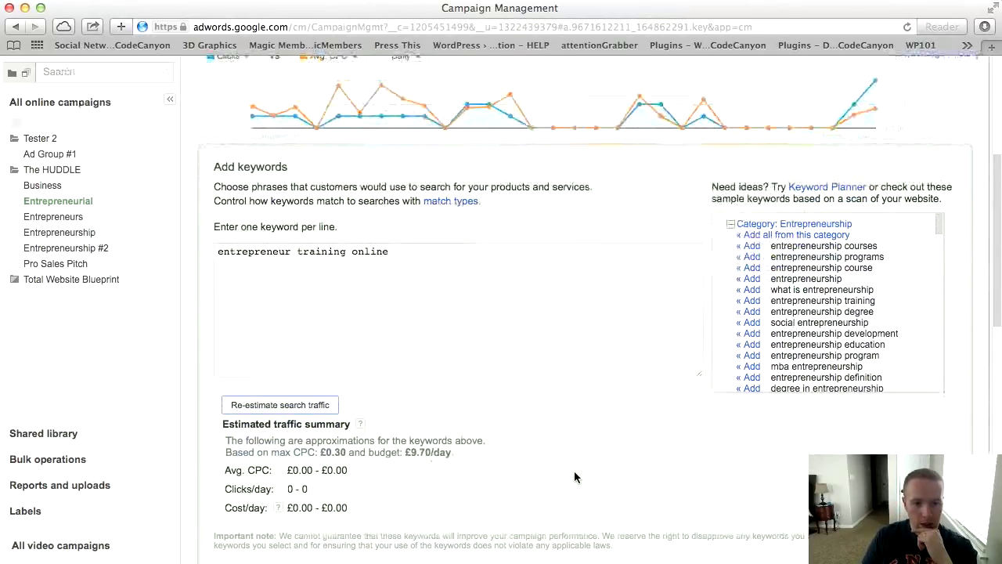
left_click(406, 456)
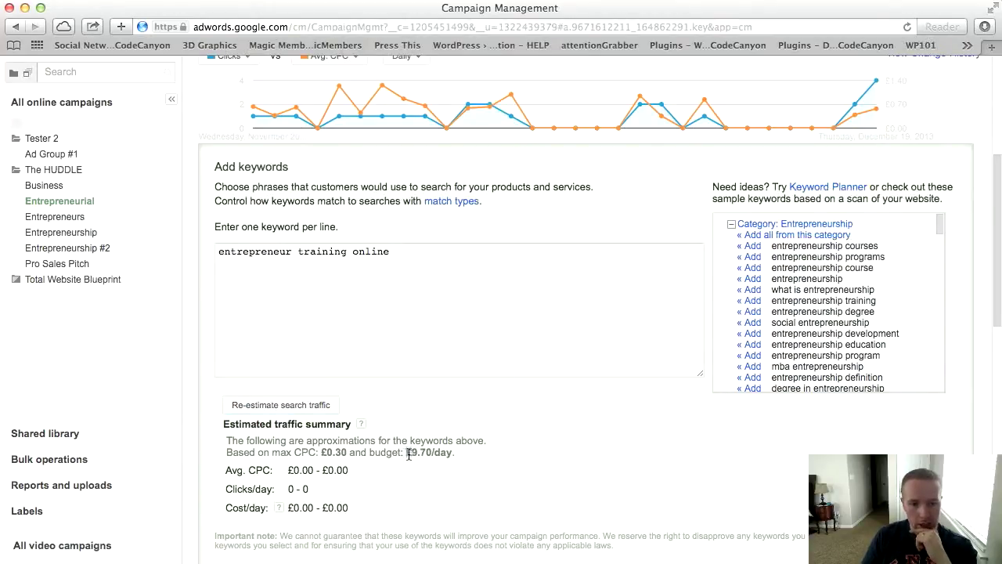
left_click_drag(408, 455, 451, 453)
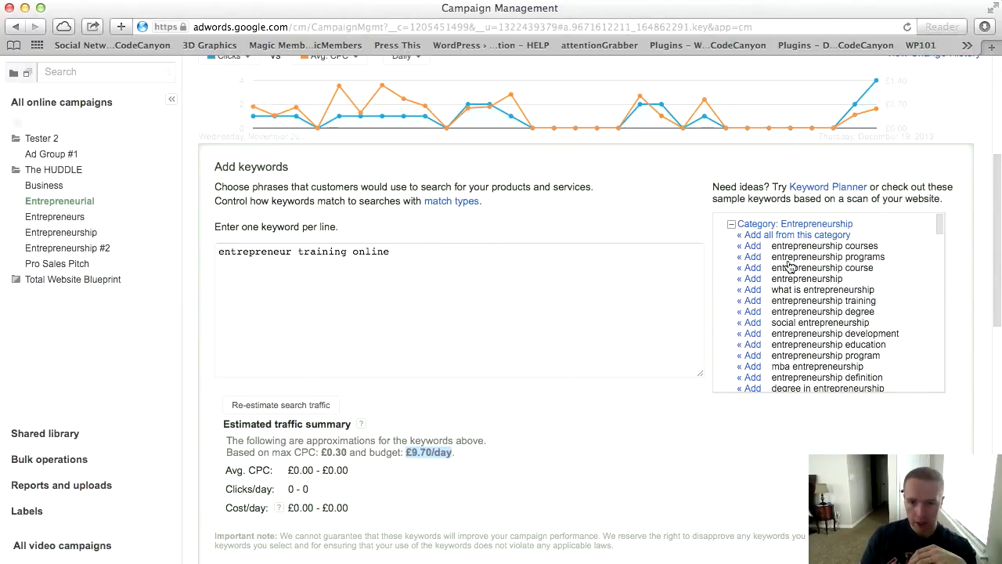
Add nine sample keywords from the Entrepreneurship category, including "entrepreneurship courses" and "degree in entrepreneurship", and cancel adding keywords
left_click(752, 247)
left_click(751, 258)
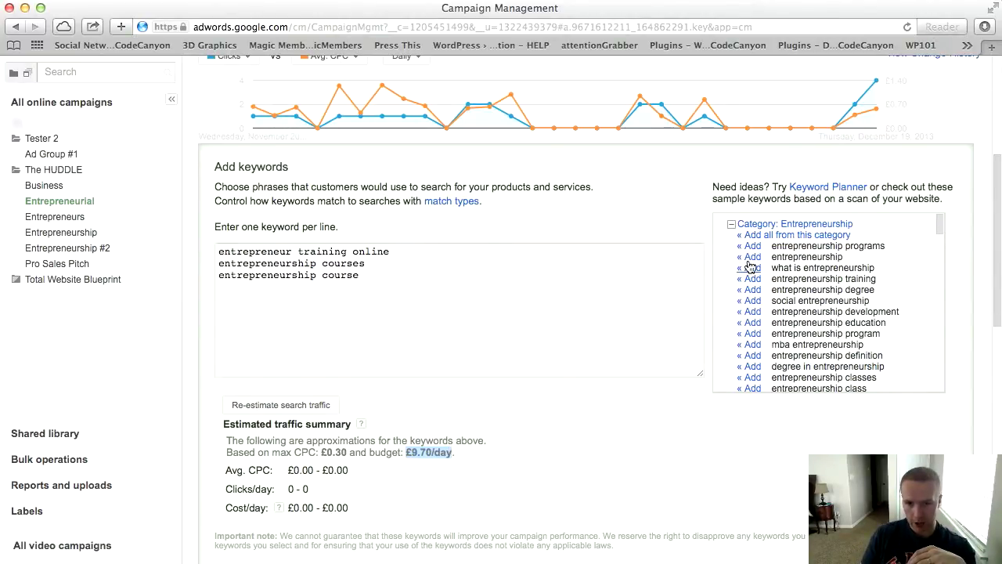
left_click(750, 269)
left_click(749, 280)
left_click(749, 279)
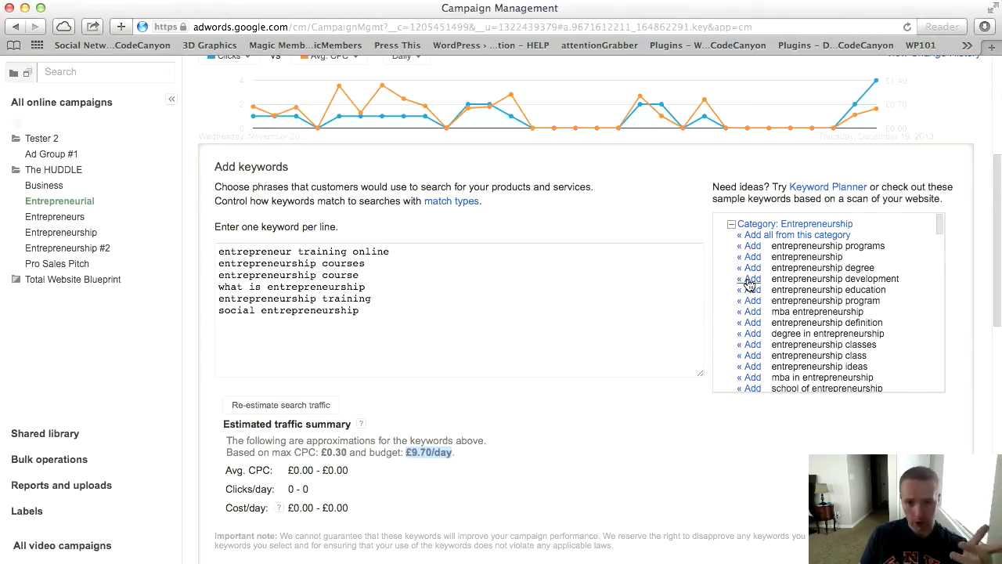
left_click(749, 280)
left_click(749, 289)
left_click(749, 288)
left_click(749, 300)
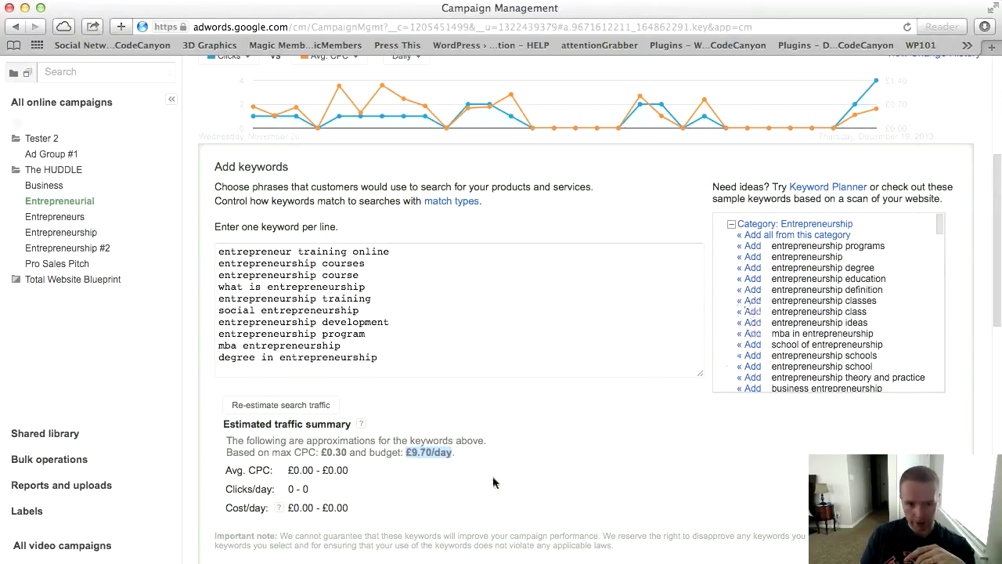
scroll(492, 483, "down", 3)
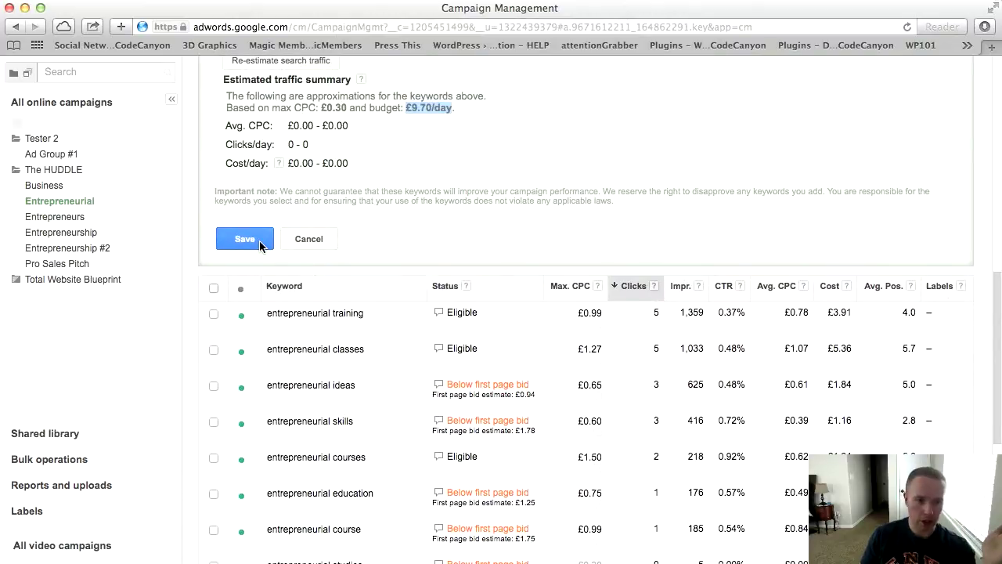
left_click(315, 244)
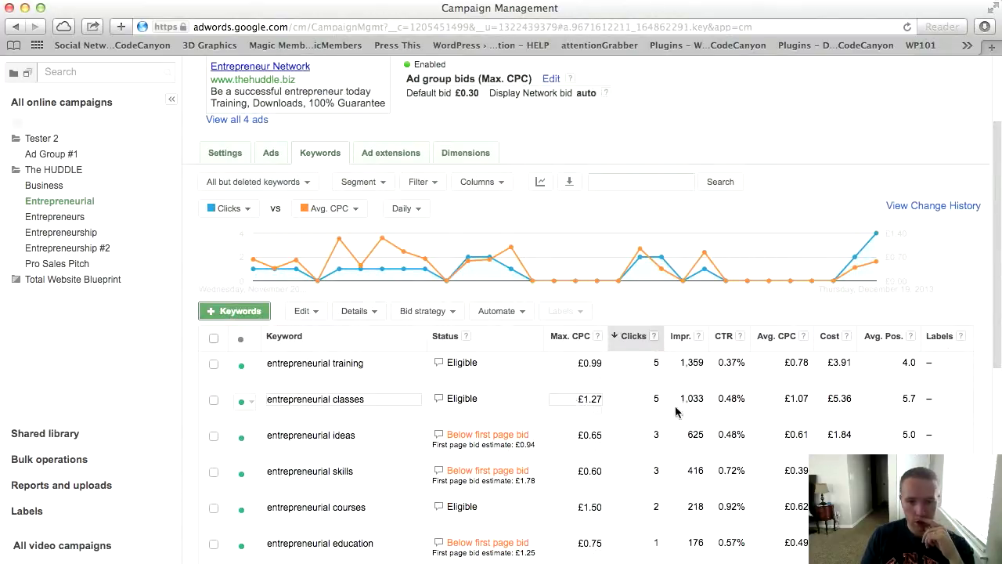
Review the Entrepreneurial ad group's keyword statuses and examine the keywords and bid estimates of the Pro Sales Pitch ad group
scroll(649, 435, "down", 5)
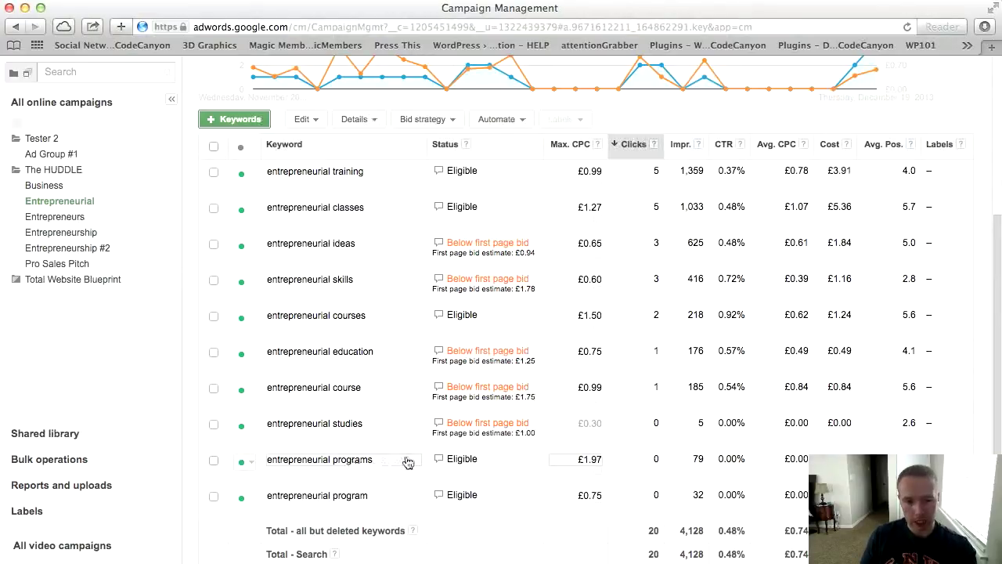
double_click(462, 459)
left_click(56, 264)
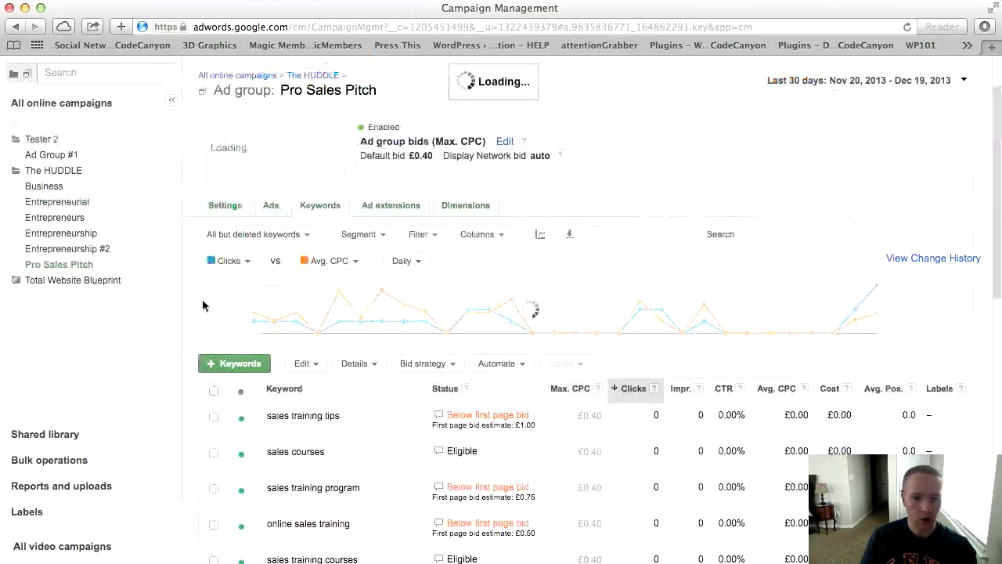
scroll(354, 354, "down", 5)
scroll(356, 355, "down", 5)
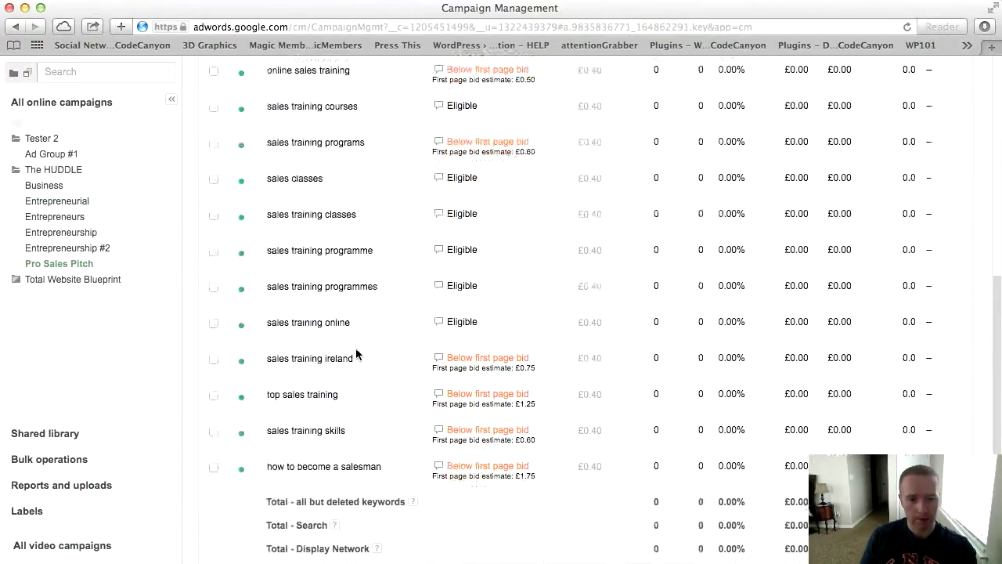
scroll(357, 355, "up", 10)
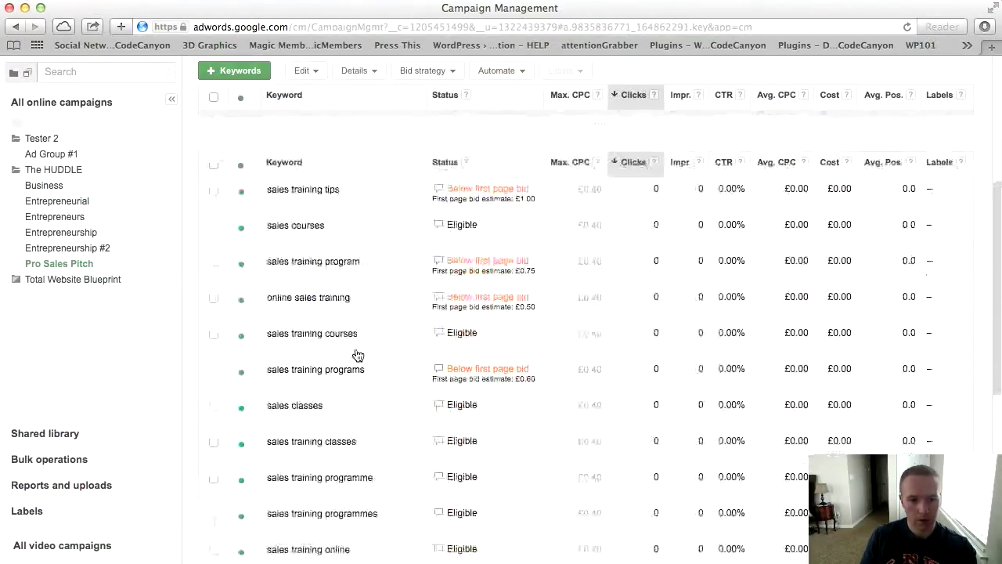
Check the ads of the Pro Sales Pitch ad group and those of the Entrepreneurship ad group
left_click(268, 278)
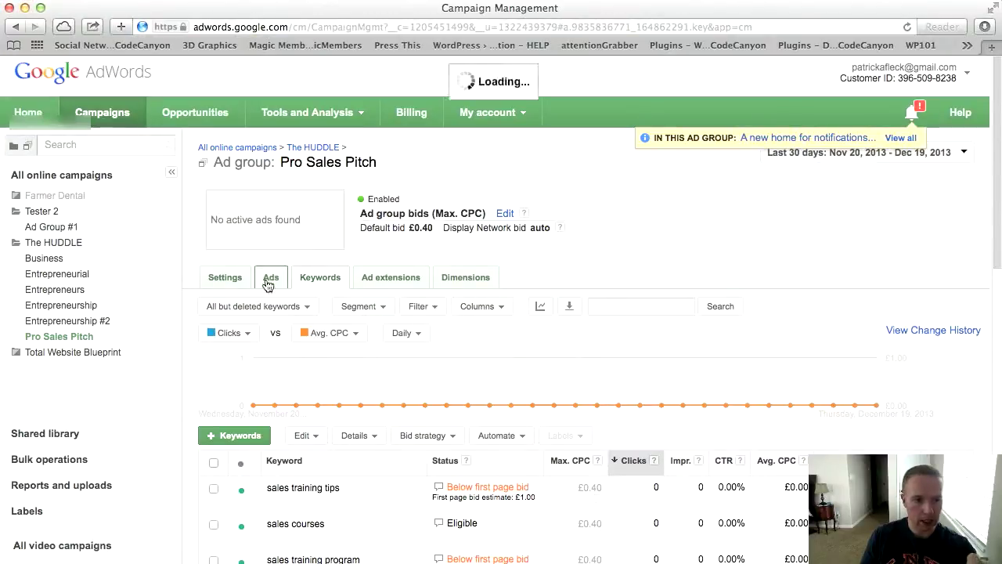
scroll(443, 460, "down", 5)
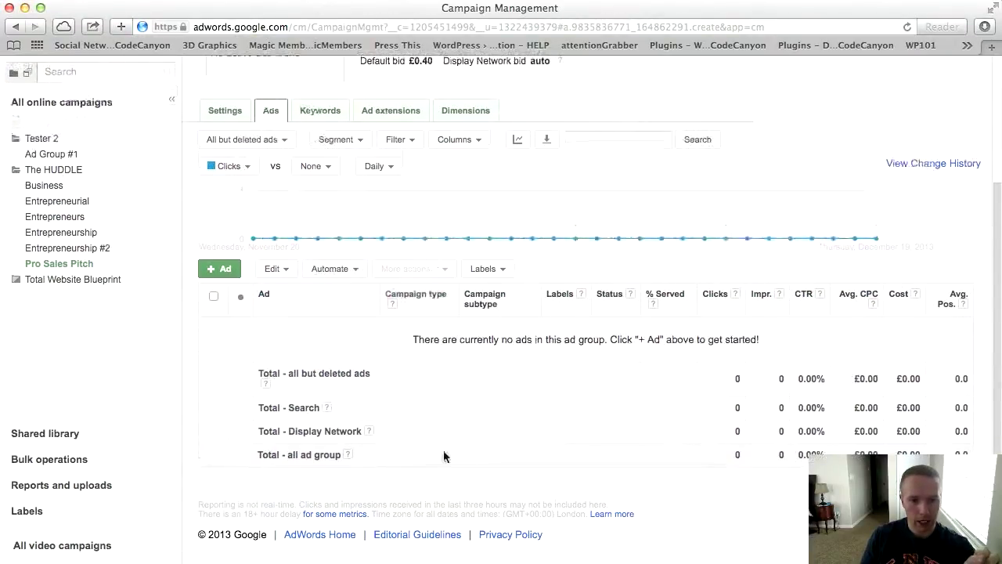
left_click(67, 235)
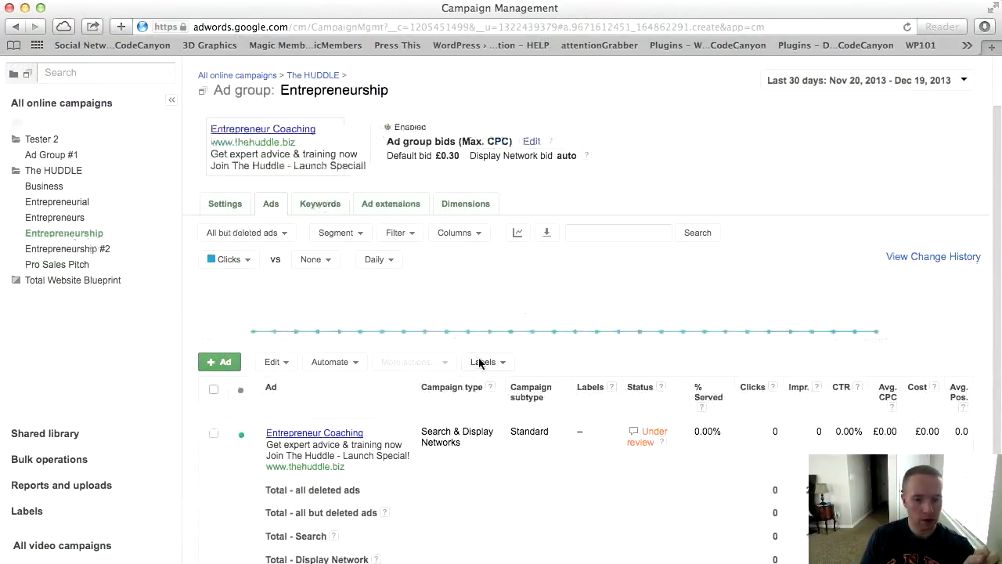
Check why the Entrepreneur Coaching ad is under review, view its editable fields and cancel the edit
scroll(480, 362, "down", 5)
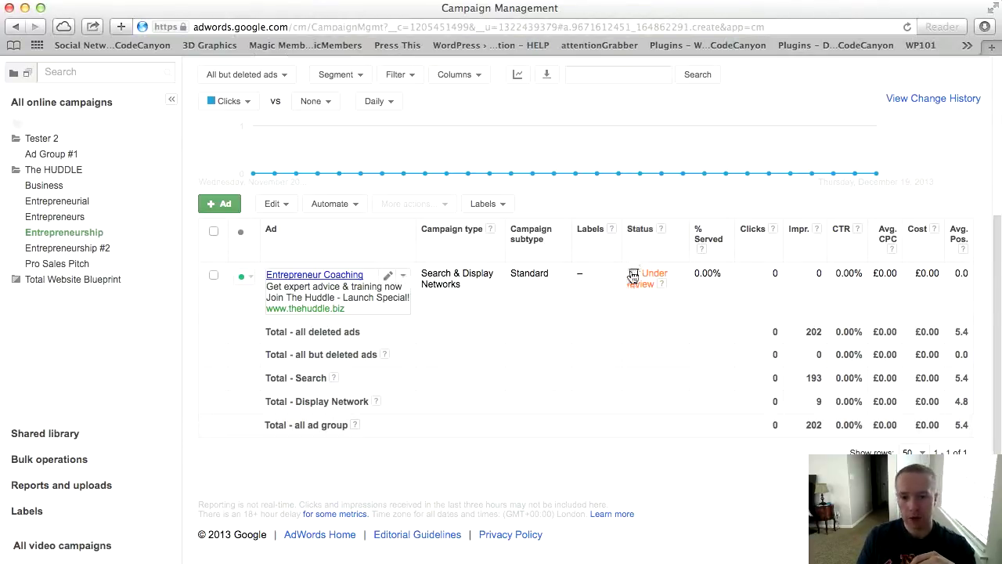
mouse_move(633, 277)
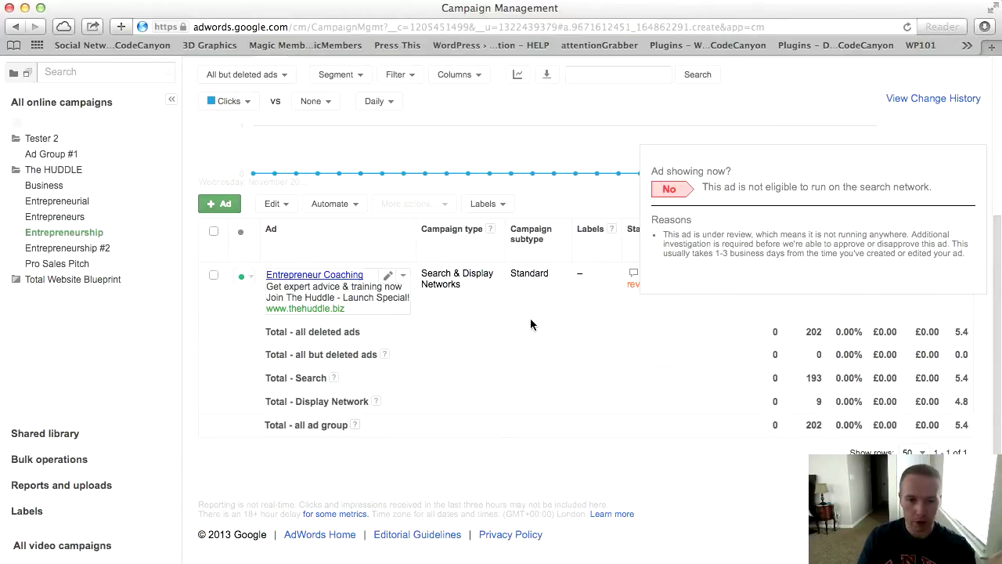
mouse_move(386, 279)
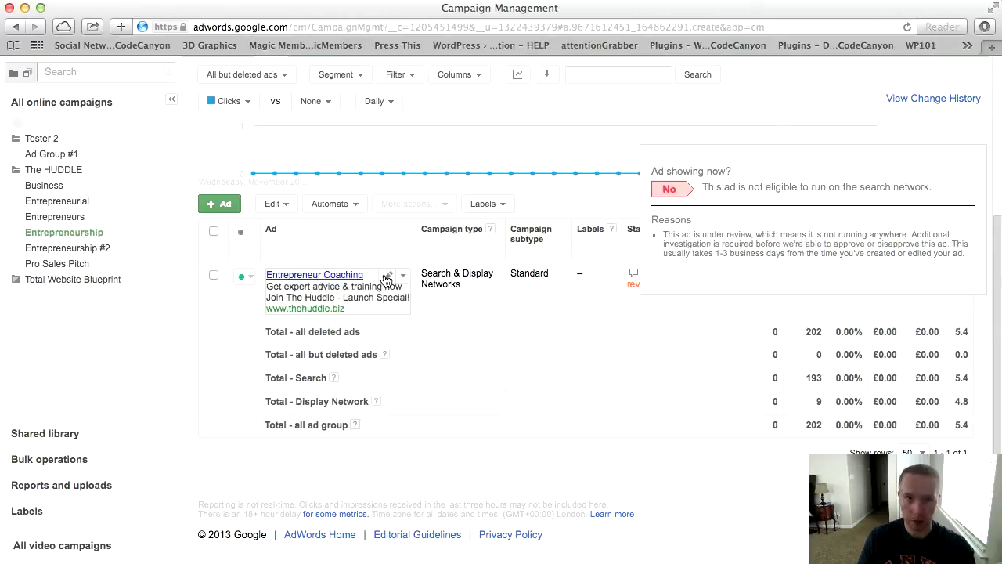
left_click(386, 279)
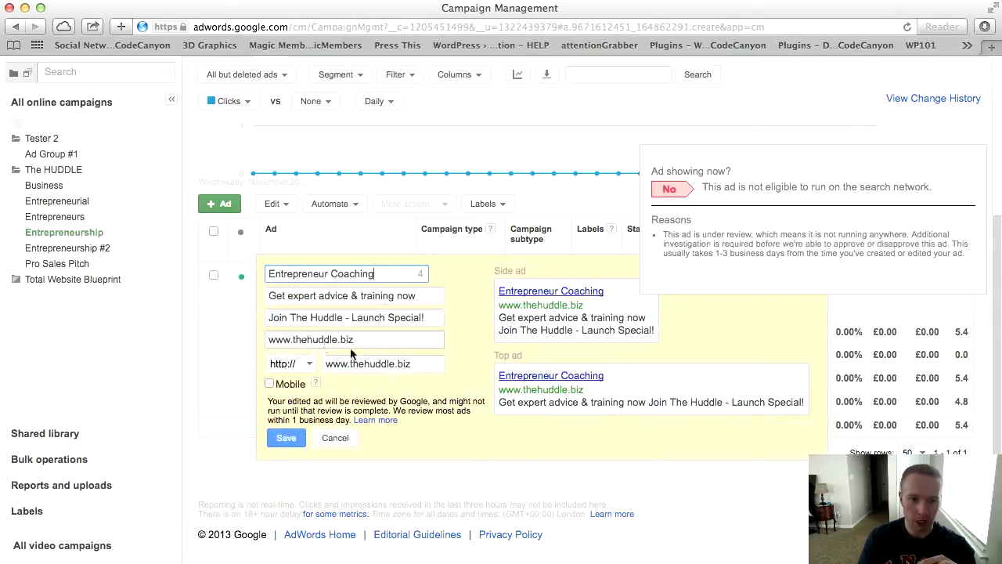
left_click(337, 437)
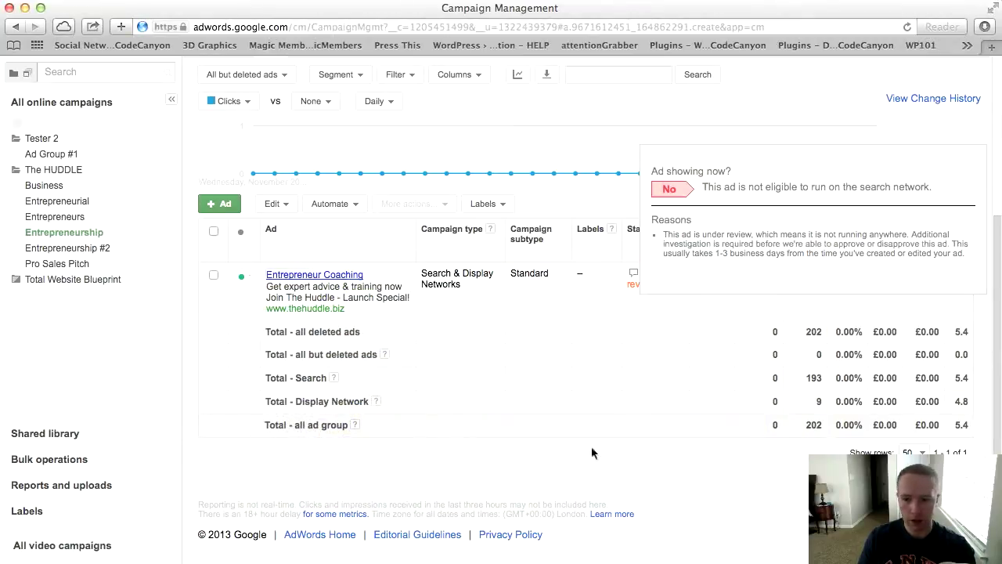
Open the Business ad group of The HUDDLE and review the approval status and performance of its ads
scroll(590, 445, "up", 1)
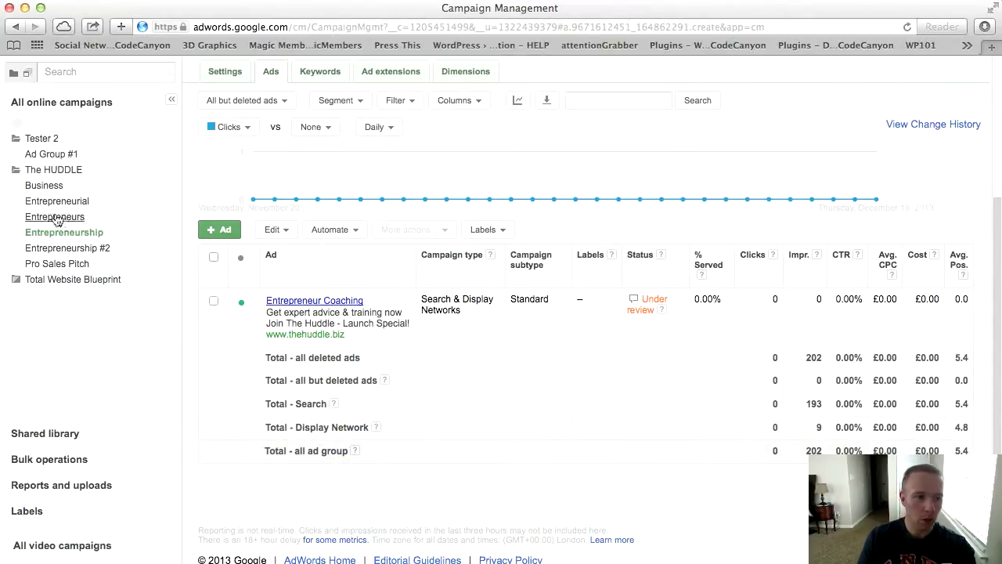
left_click(41, 189)
scroll(563, 407, "down", 3)
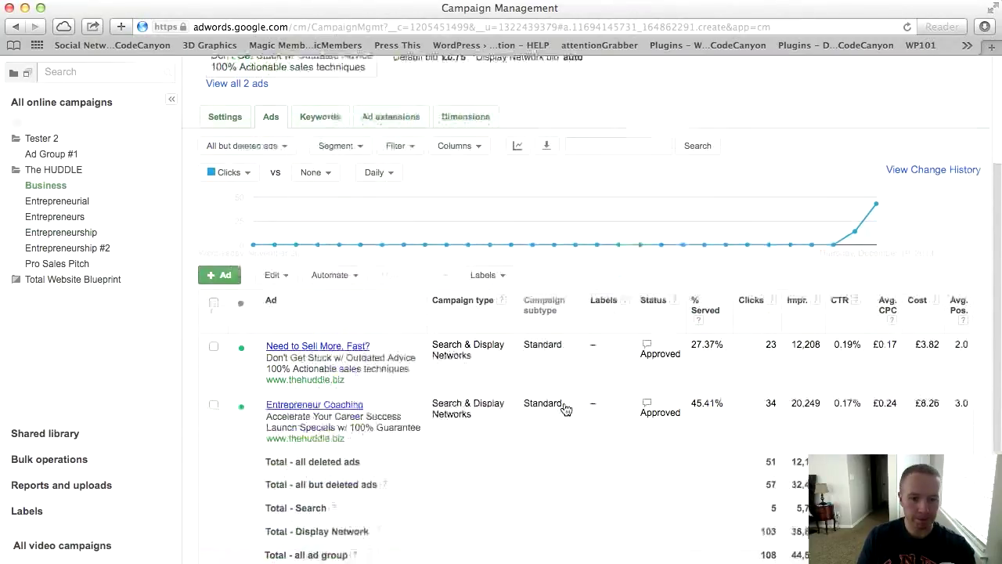
scroll(564, 408, "down", 1)
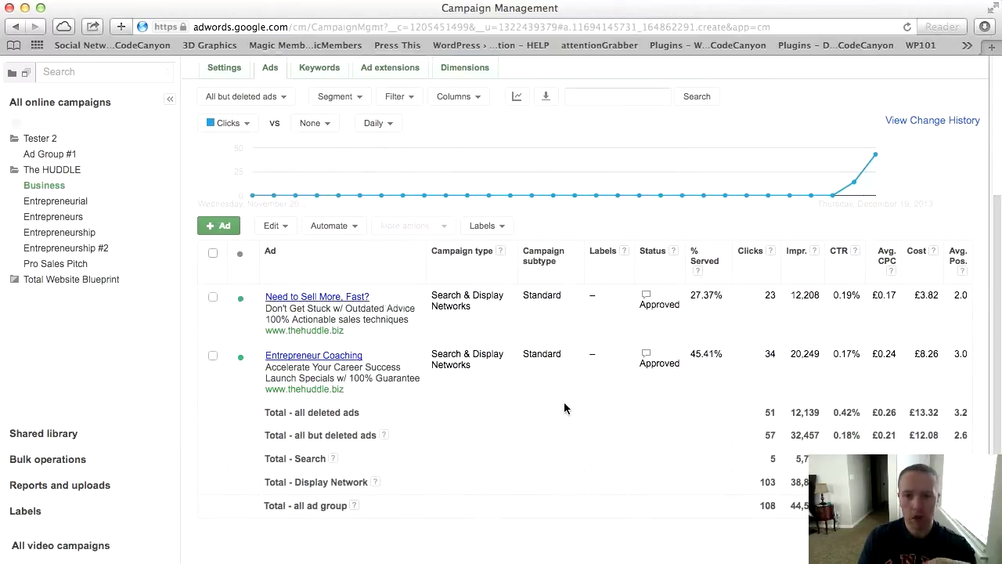
scroll(564, 408, "up", 1)
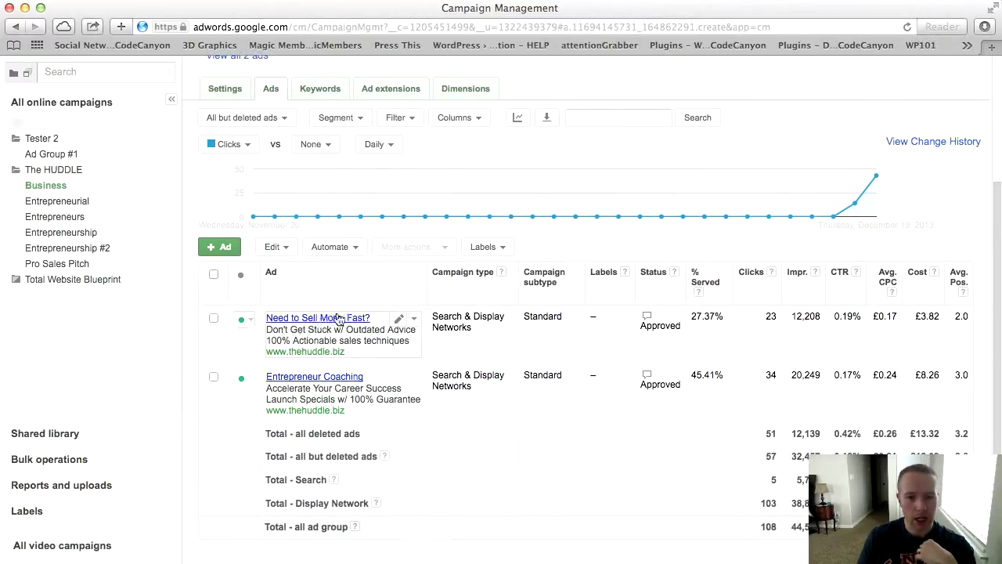
scroll(338, 319, "up", 2)
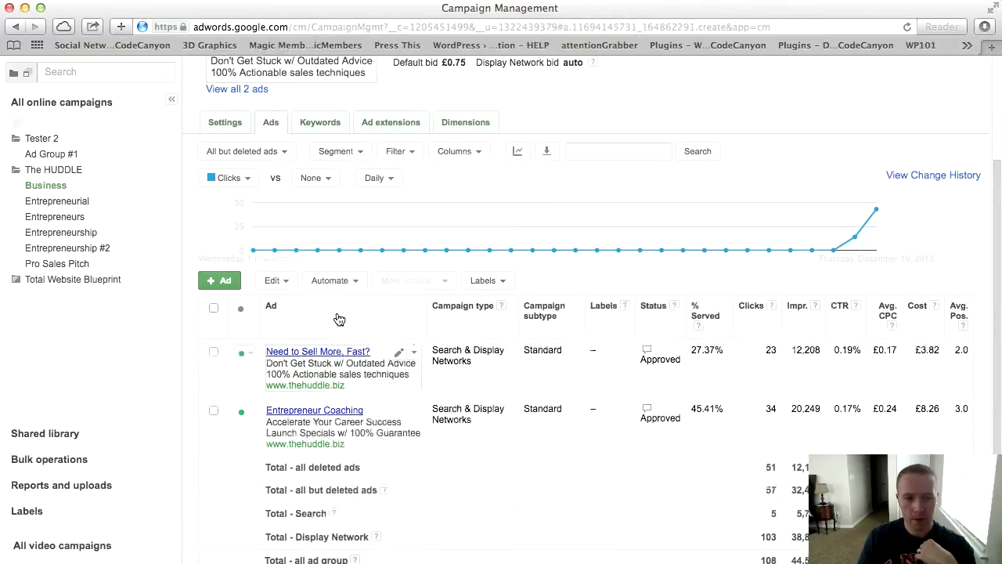
scroll(338, 318, "down", 1)
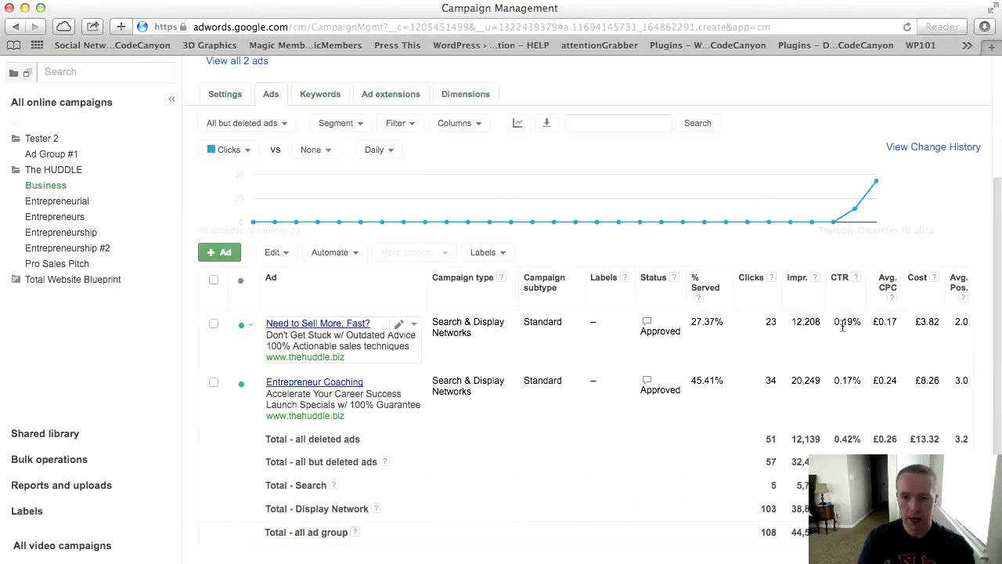
Examine the click-through rate, average CPC, cost and average position of the "Need to Sell More, Fast?" ad
left_click_drag(835, 321, 860, 318)
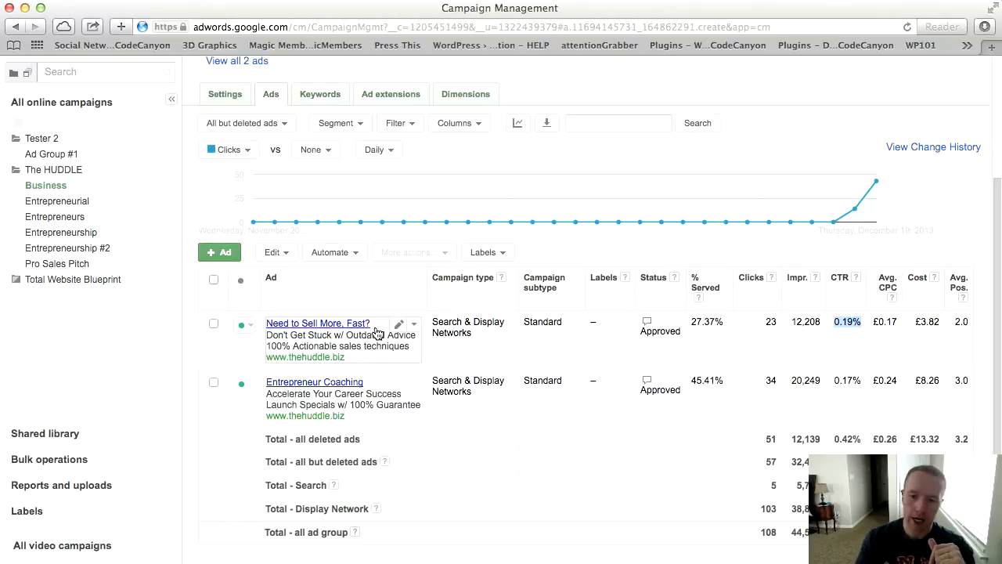
left_click(859, 323)
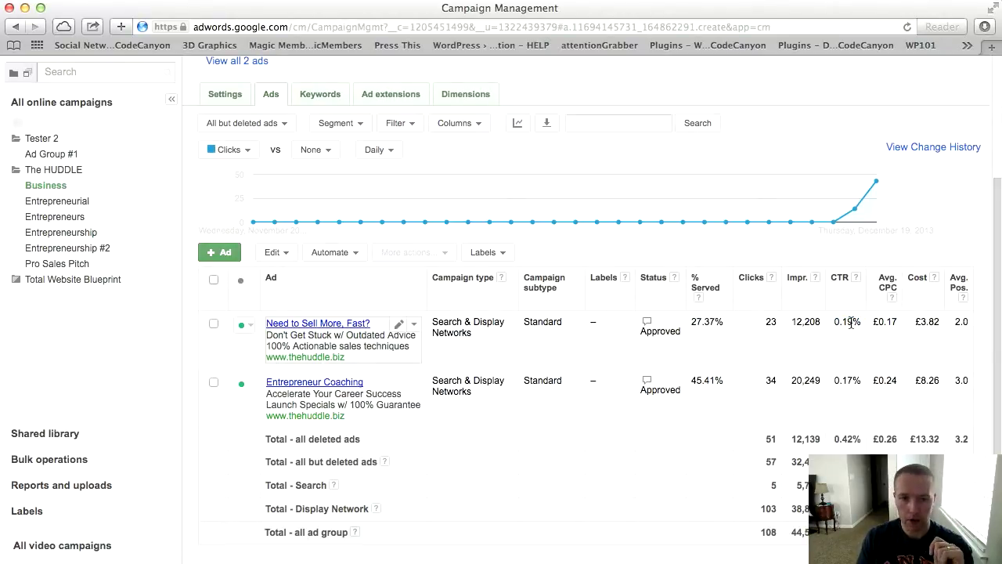
left_click_drag(874, 318, 892, 317)
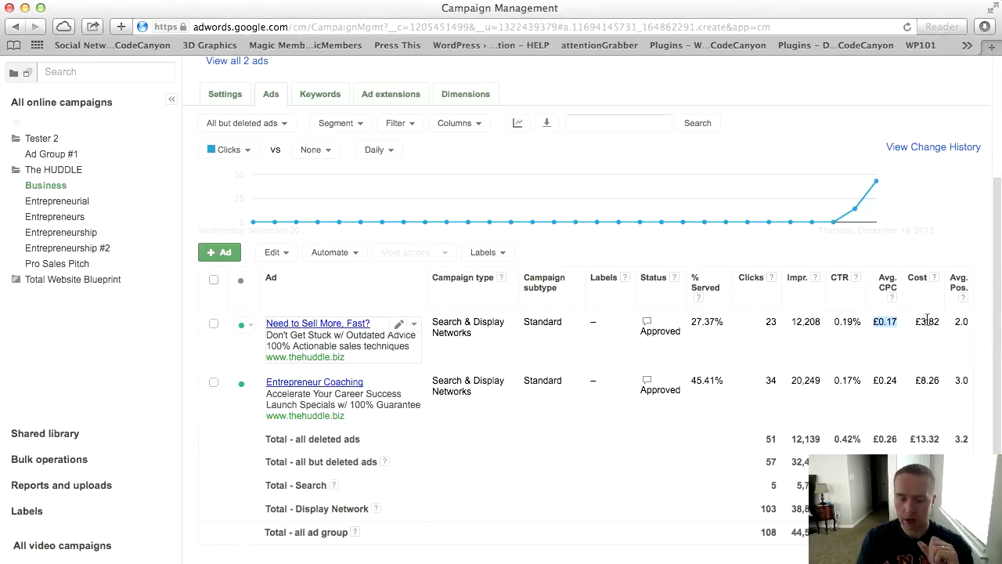
left_click_drag(914, 318, 942, 317)
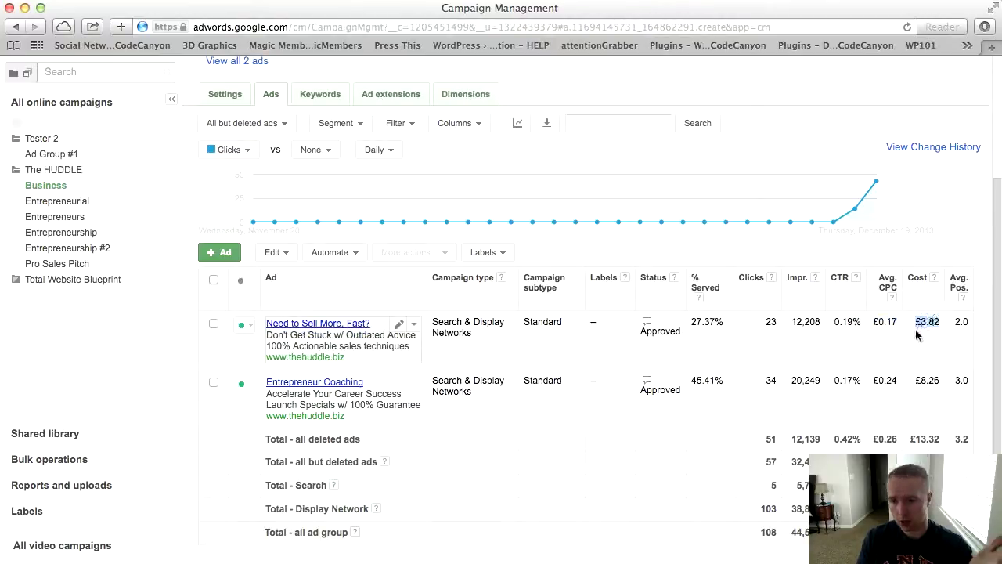
left_click(956, 319)
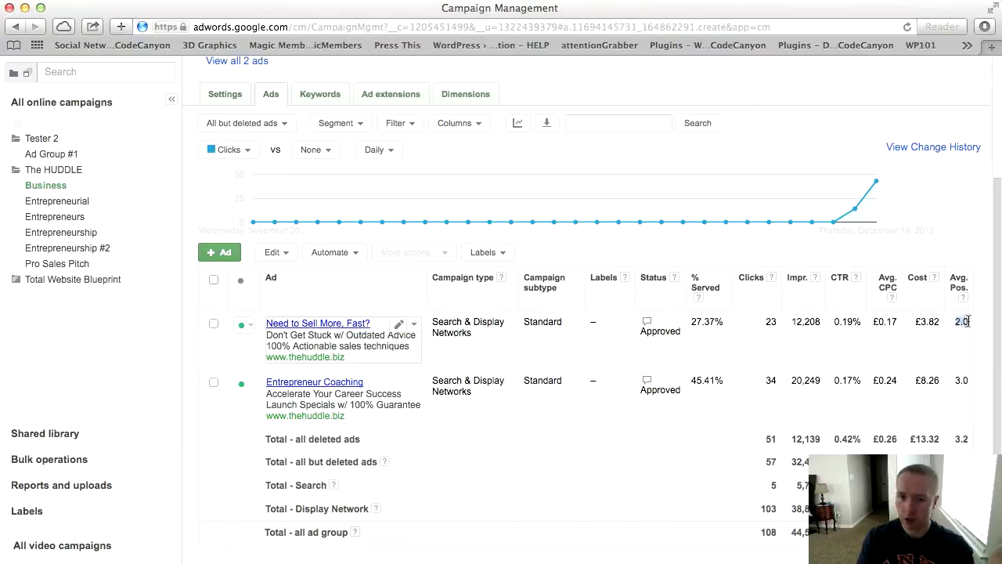
left_click_drag(969, 320, 969, 335)
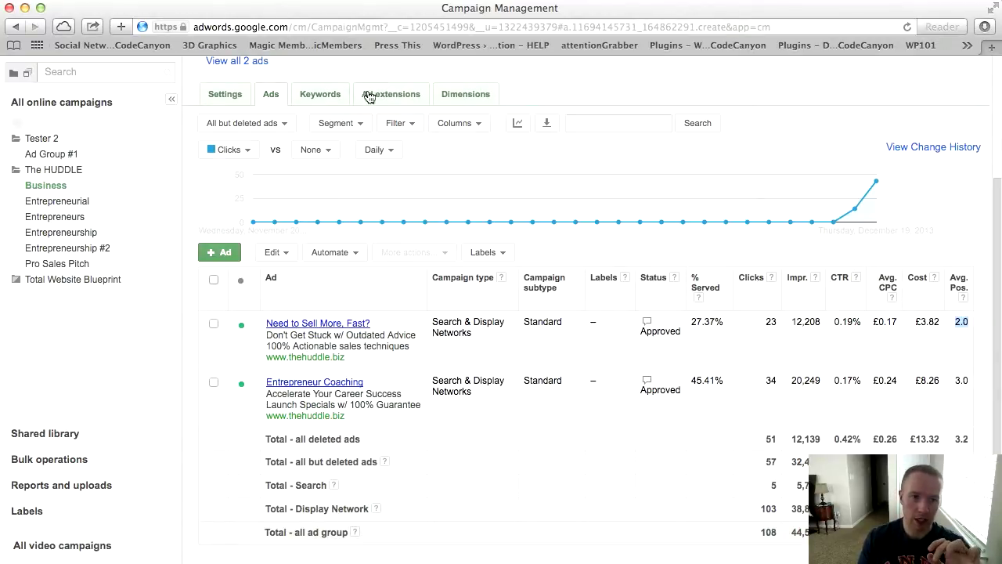
Review the Business ad group's keywords with their statuses and first page bid estimates
left_click(321, 94)
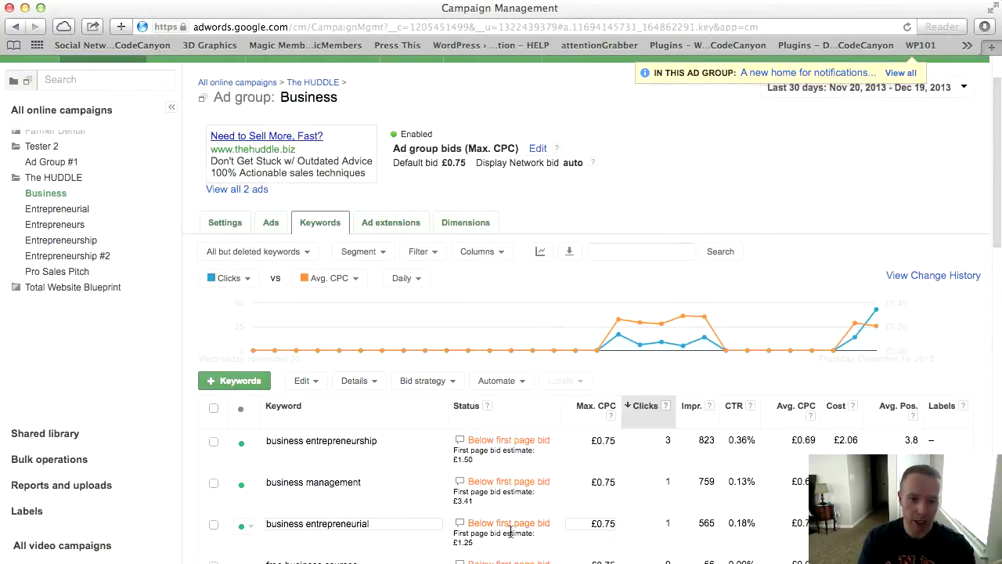
scroll(509, 529, "down", 10)
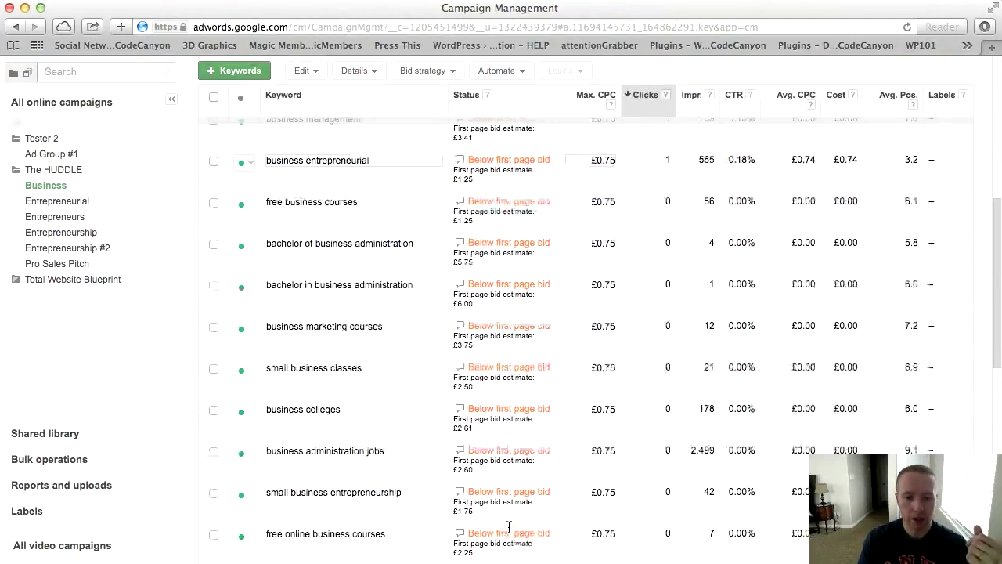
scroll(508, 528, "down", 6)
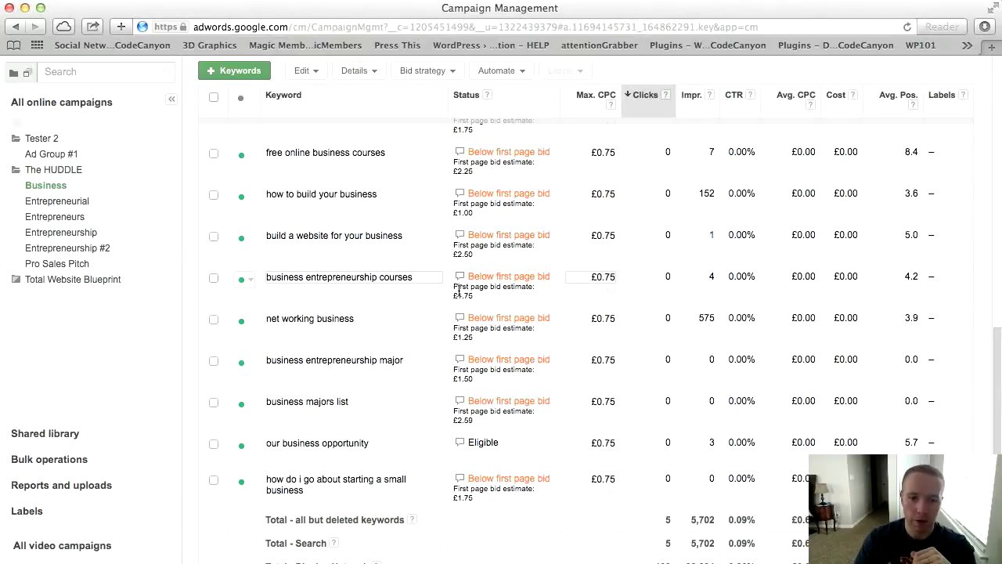
scroll(612, 325, "up", 8)
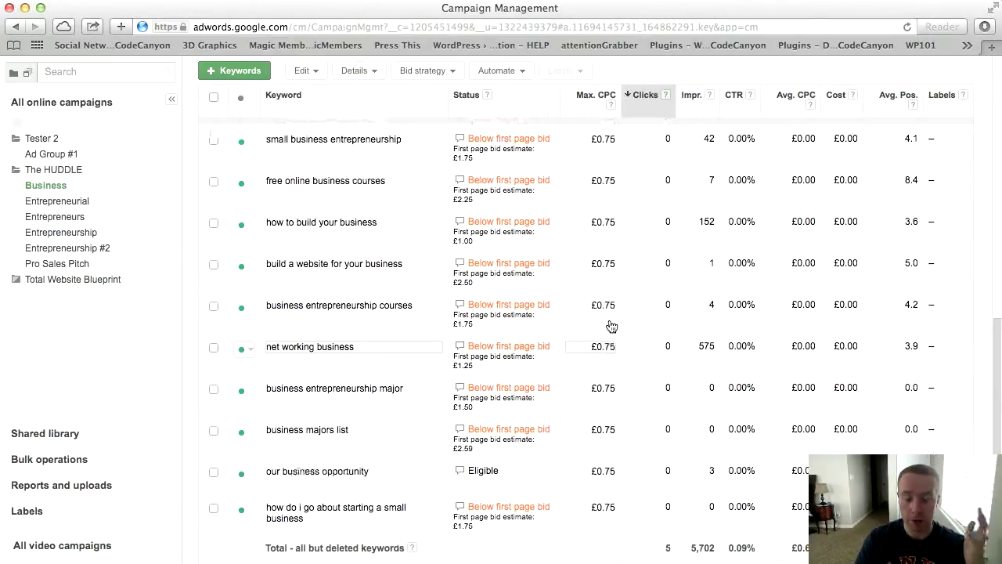
scroll(610, 323, "up", 10)
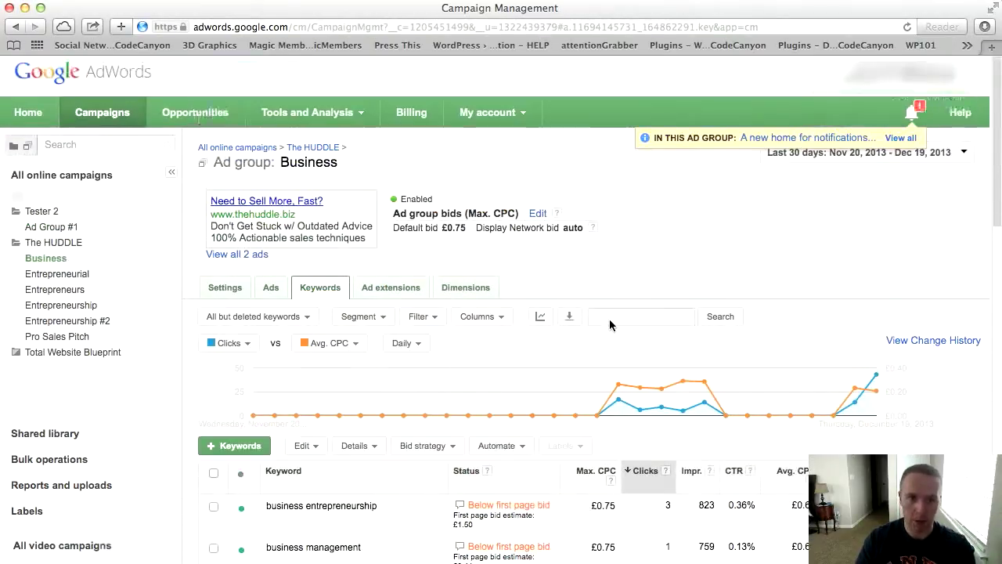
Look at the Business ad group's ad extensions and its daily performance figures under Dimensions
left_click(393, 291)
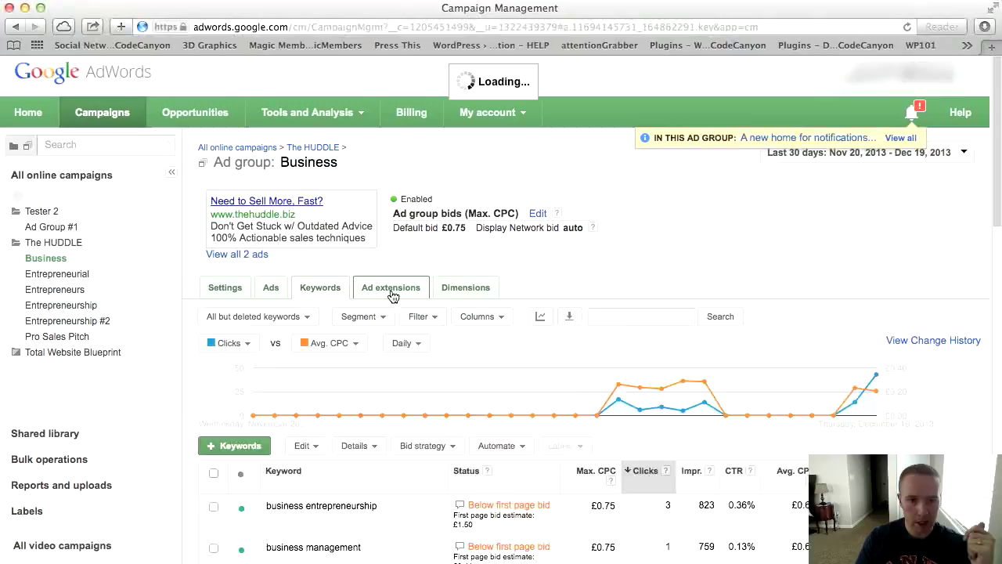
left_click(462, 288)
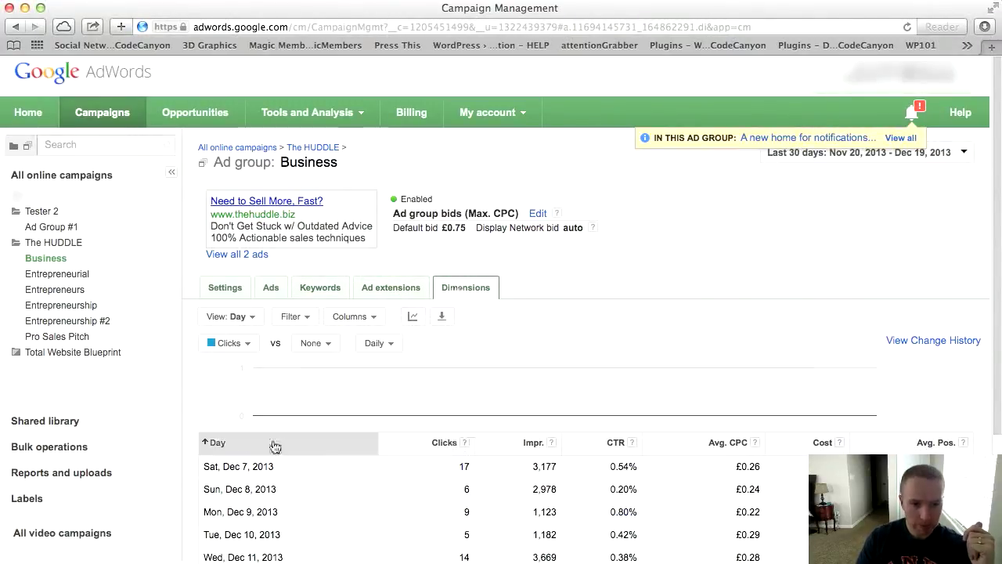
scroll(278, 452, "down", 3)
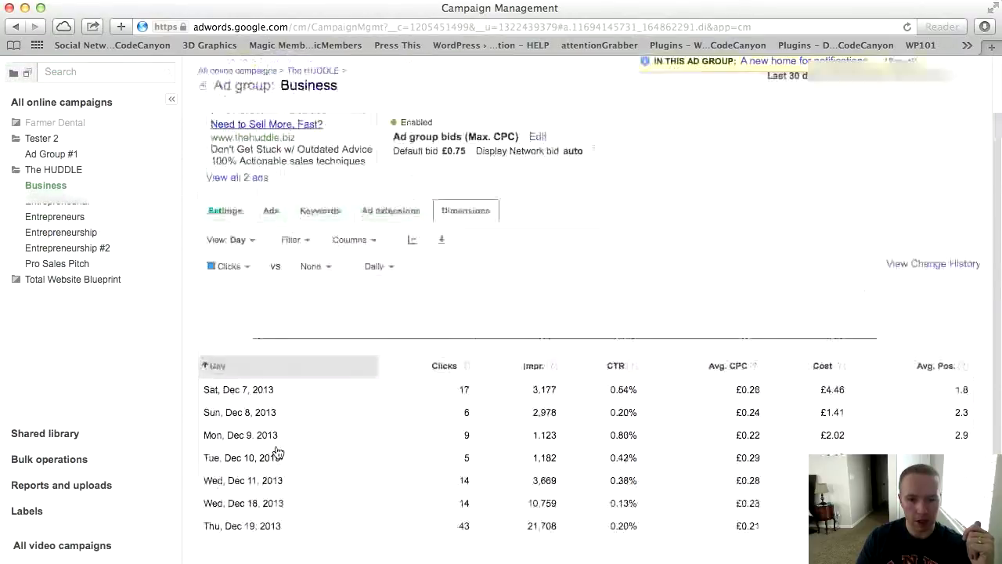
scroll(273, 392, "up", 3)
Check the Business ad group's settings and device bid adjustments, and return to its ads
left_click(235, 289)
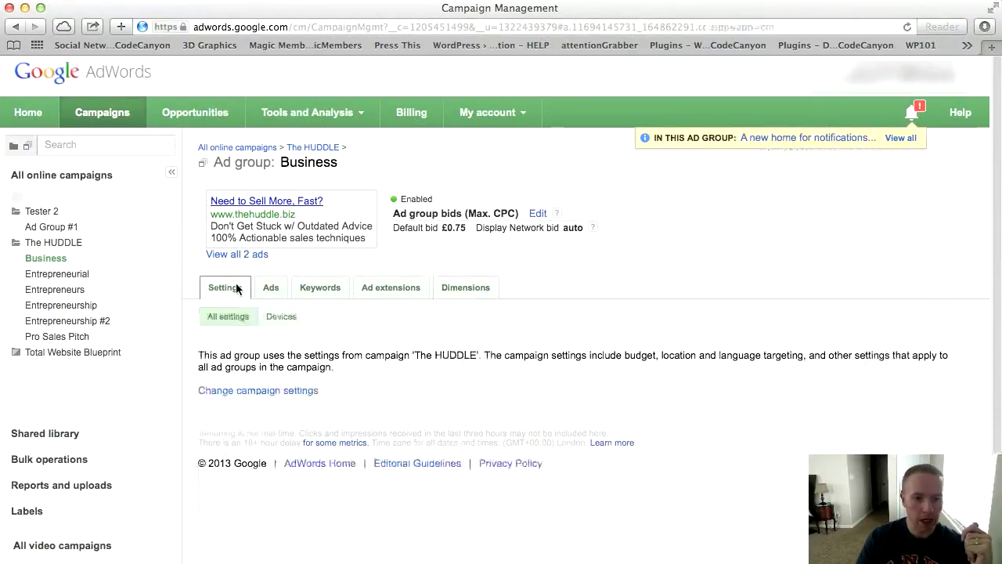
left_click(274, 317)
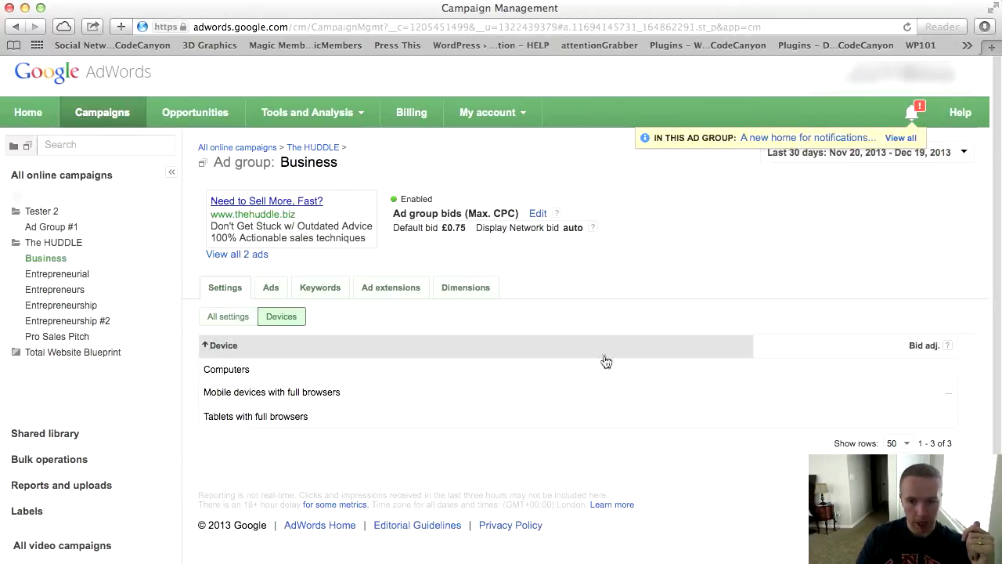
left_click(269, 292)
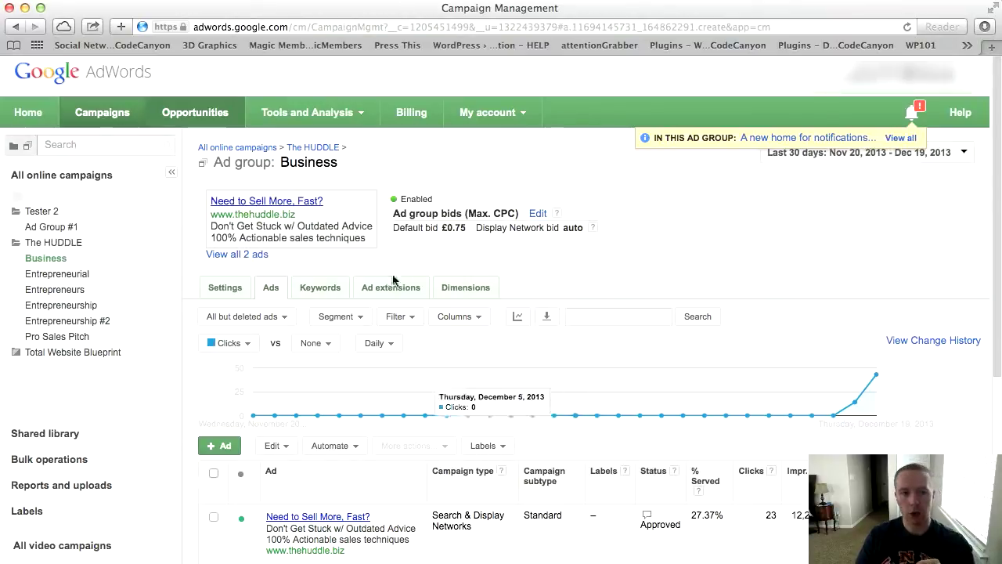
Open the budget-raising opportunity for Total Website Blueprint and examine its estimated weekly clicks and cost
left_click(205, 114)
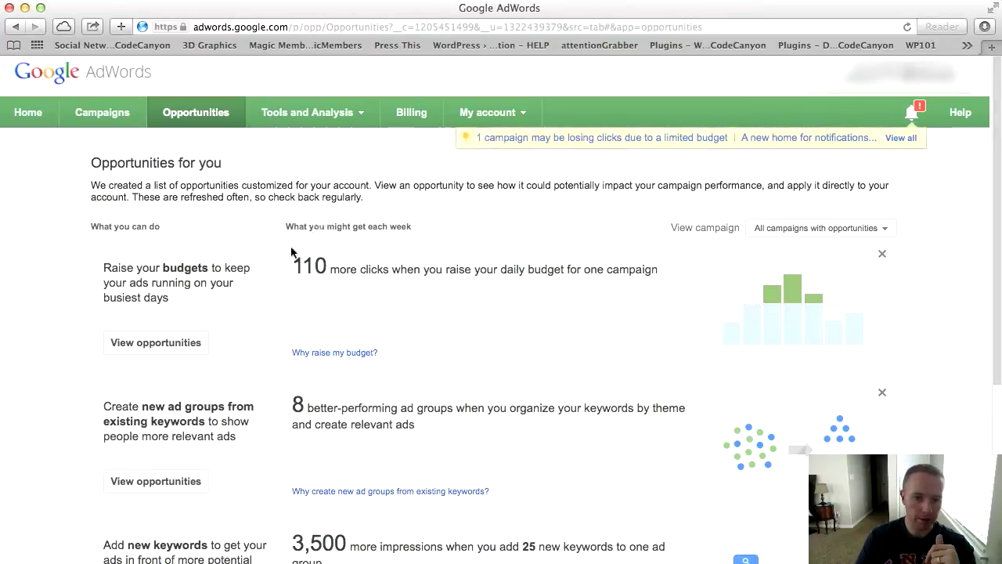
left_click(169, 345)
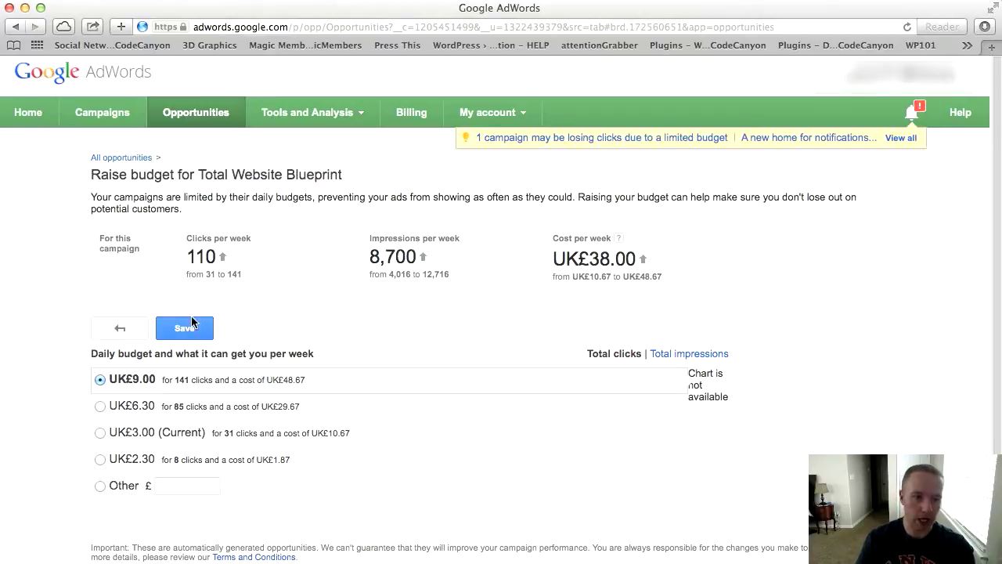
left_click_drag(190, 258, 217, 258)
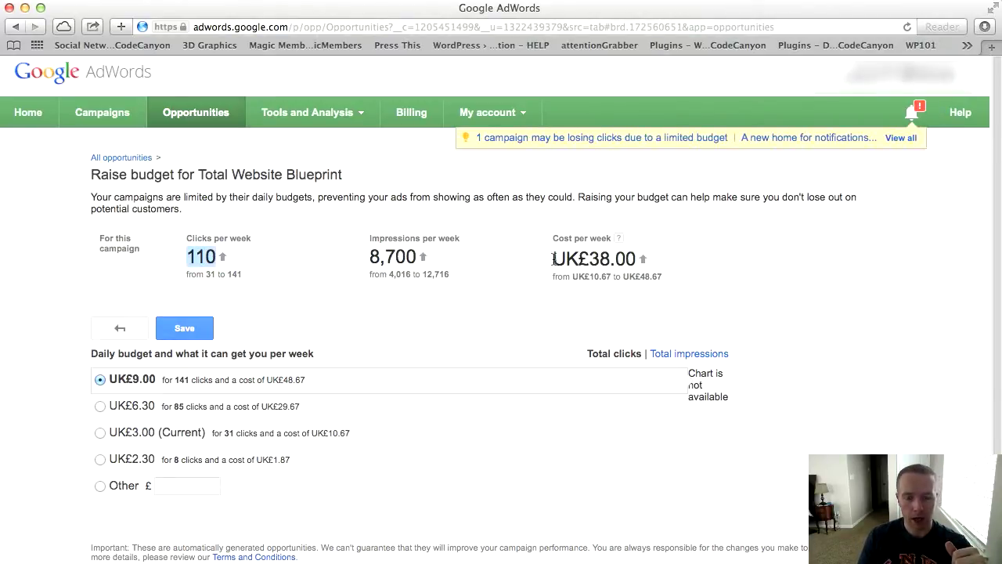
left_click_drag(553, 259, 636, 260)
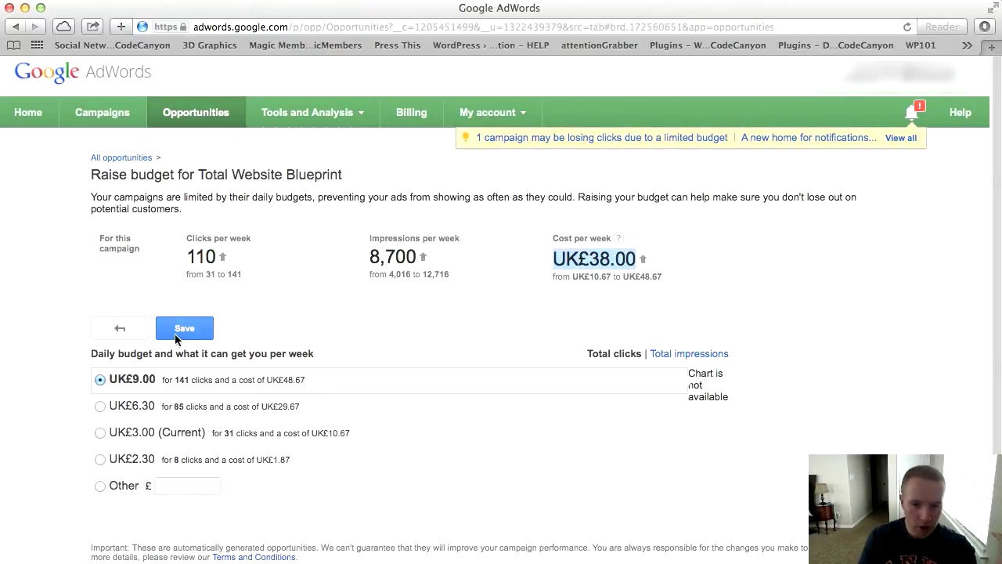
Compare the UK£9.00, UK£6.30 and UK£3.00 daily budget options for Total Website Blueprint, ending on UK£3.00 without saving
left_click(99, 406)
left_click(99, 423)
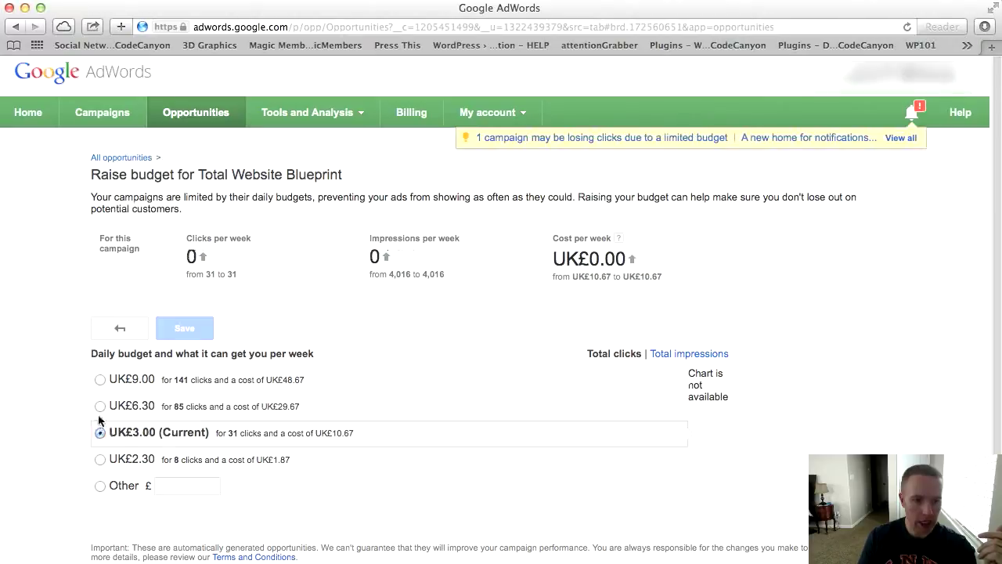
left_click(99, 379)
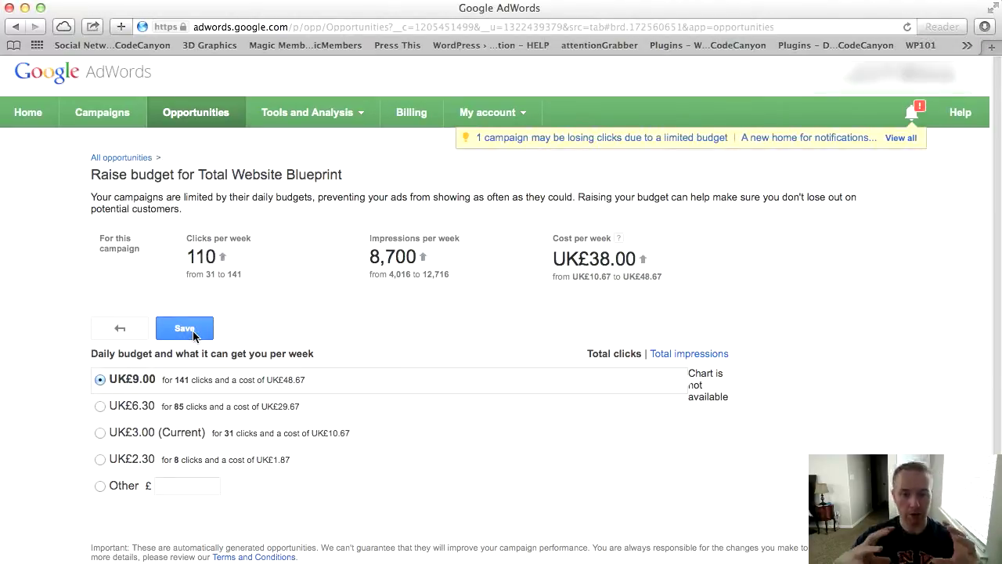
left_click(99, 406)
left_click(103, 432)
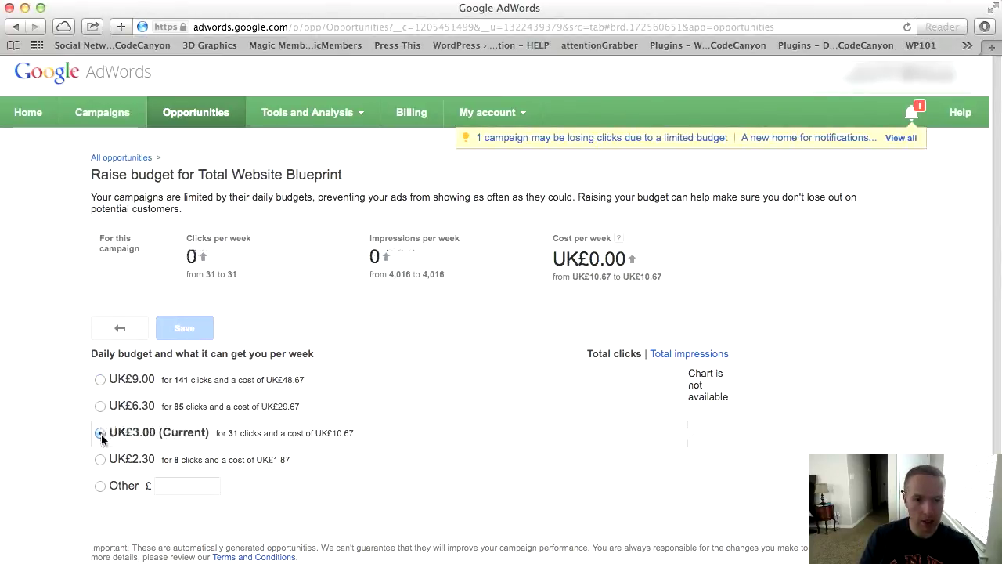
Check the UK£2.30 daily budget option for Total Website Blueprint and return to the campaigns overview without saving
left_click(102, 460)
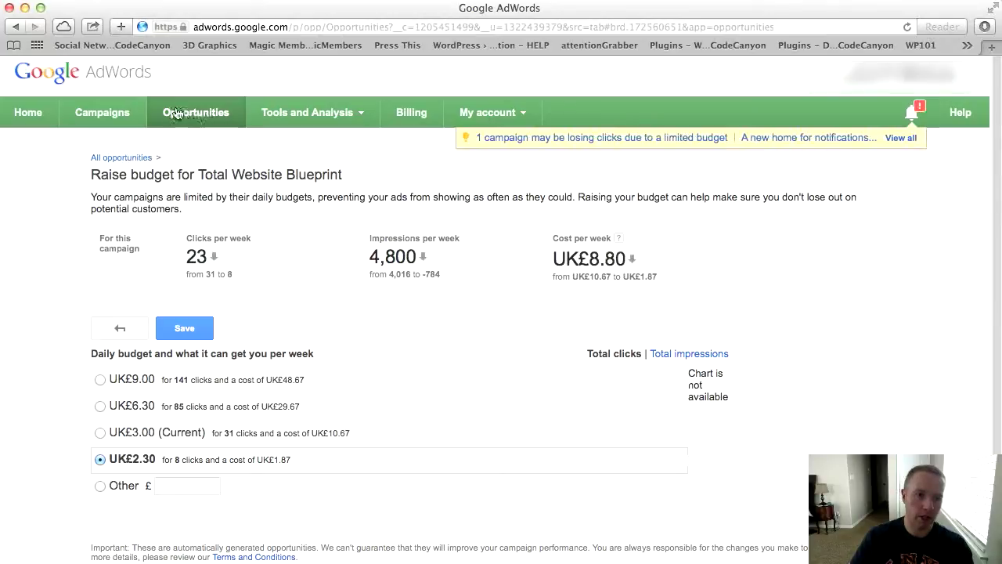
left_click(104, 114)
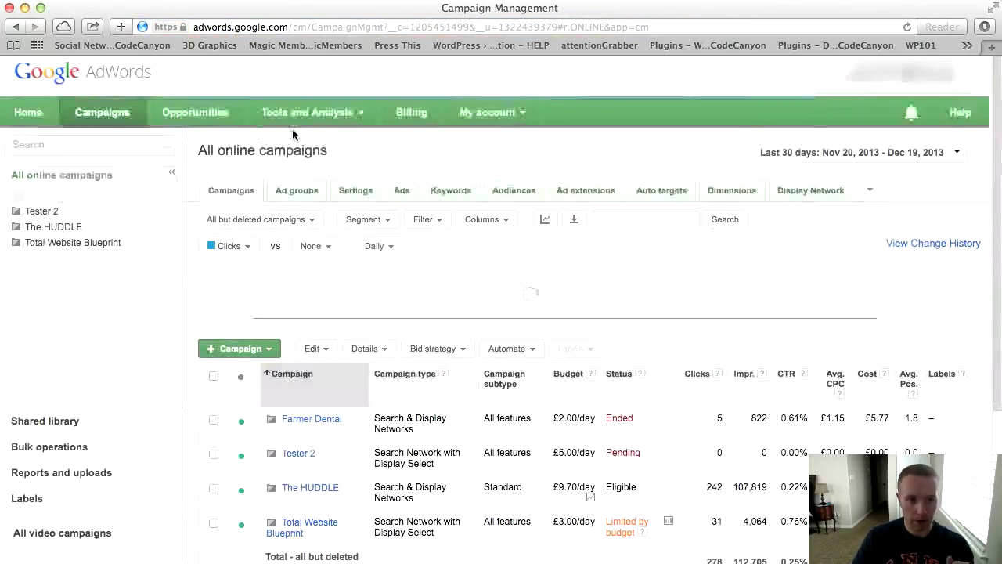
left_click(363, 116)
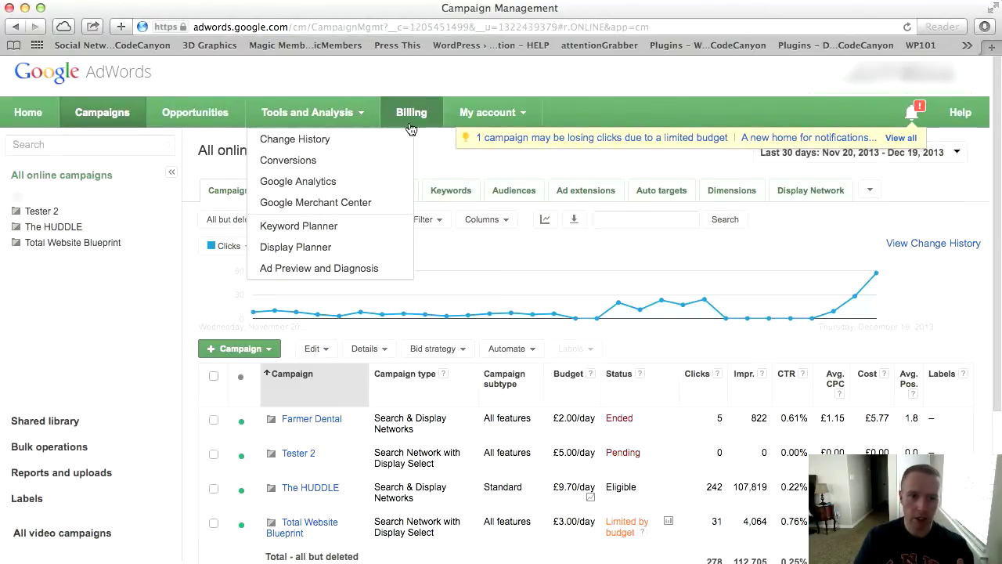
left_click(520, 114)
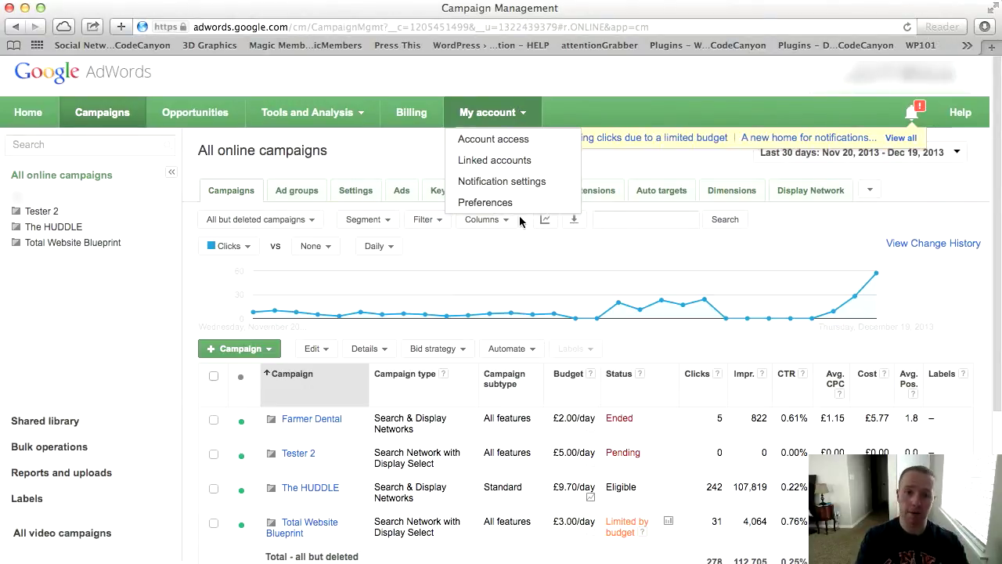
left_click(482, 262)
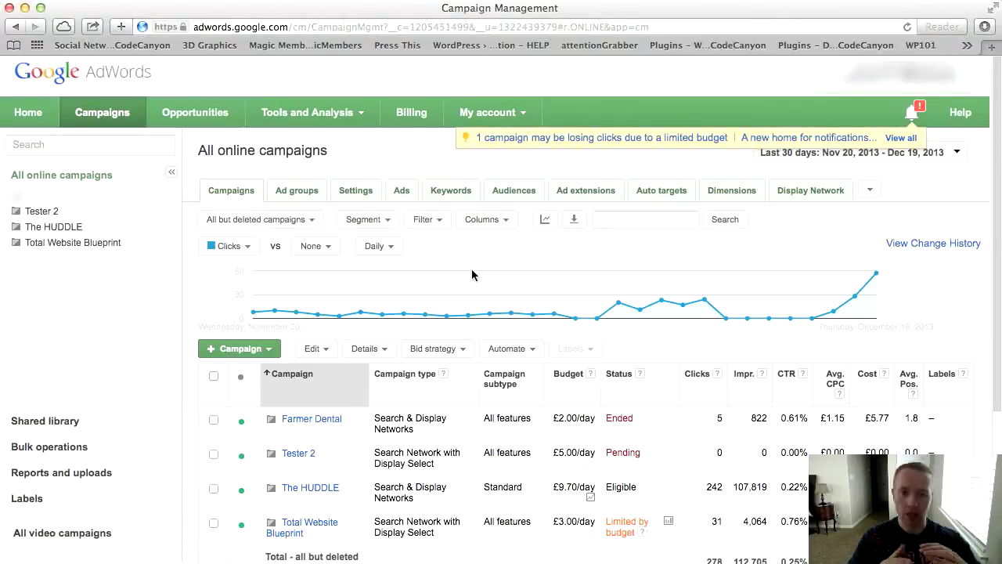
Look over the ad groups of all online campaigns, and narrow the view to The HUDDLE's ad groups
left_click(297, 191)
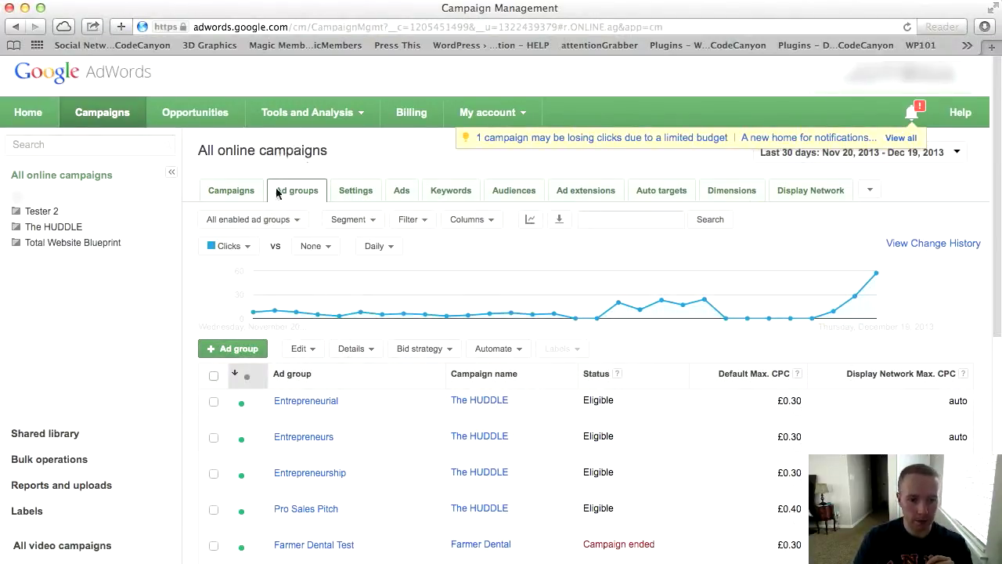
scroll(372, 448, "down", 1)
scroll(372, 449, "down", 2)
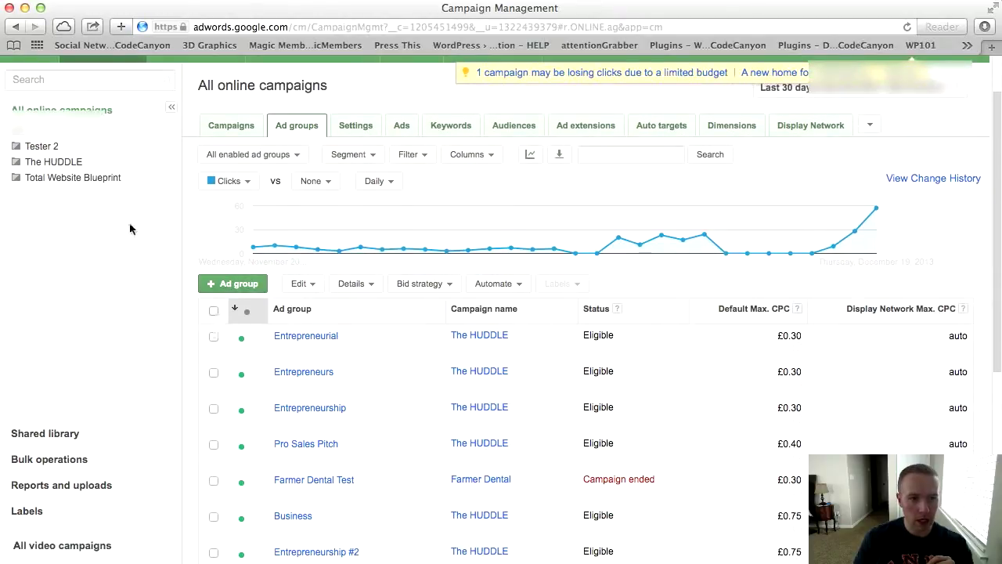
scroll(379, 397, "down", 1)
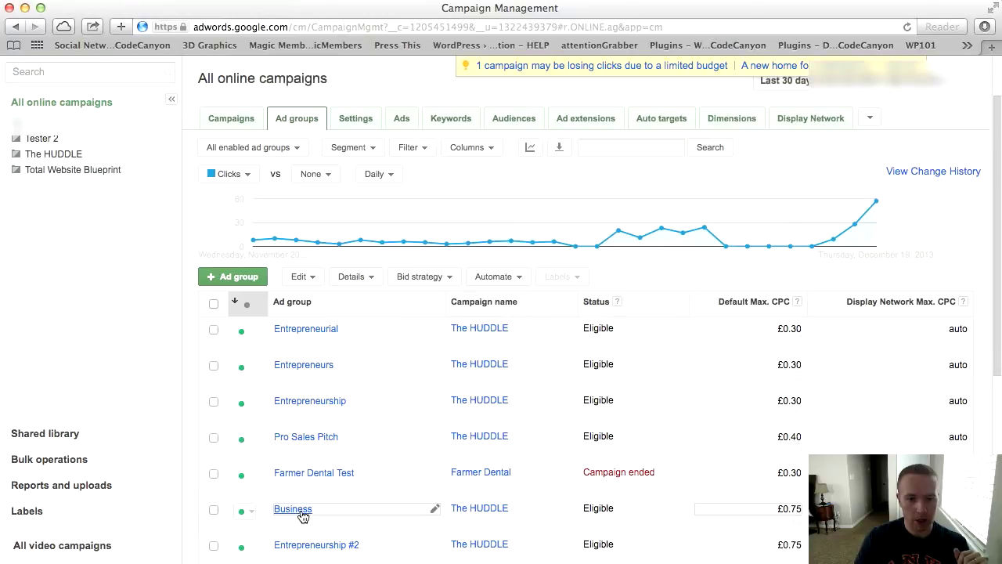
left_click(59, 156)
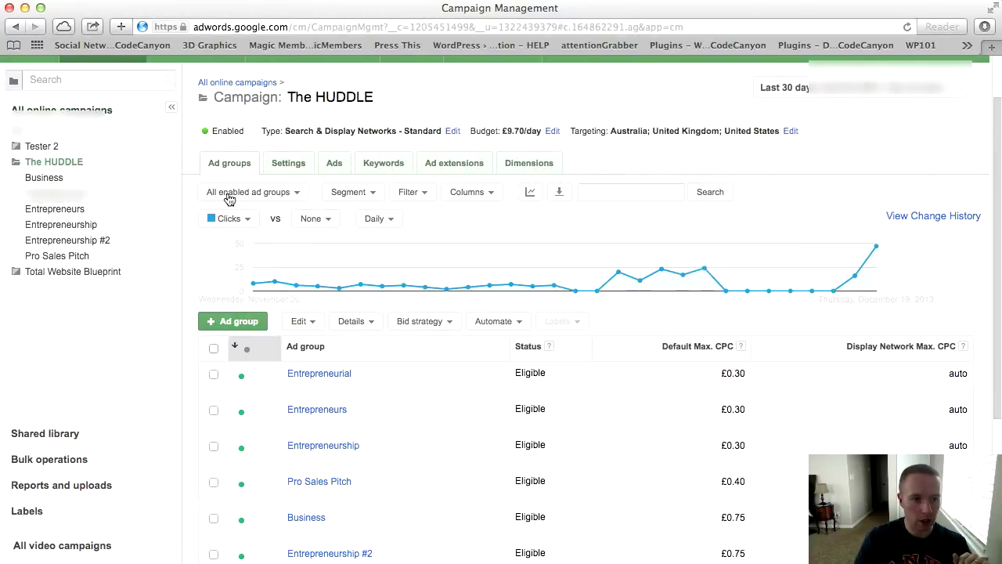
scroll(324, 412, "down", 5)
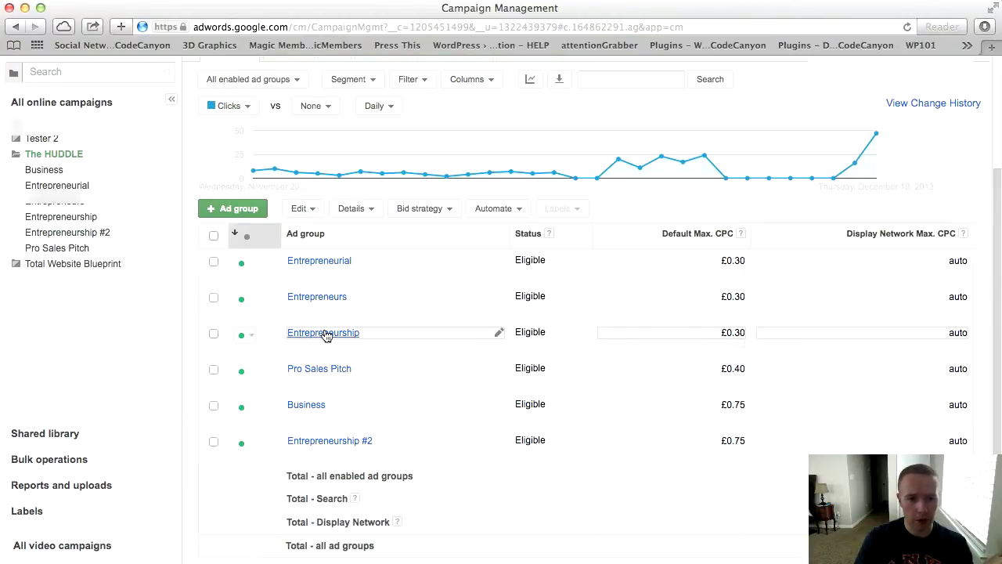
Examine the keywords of The HUDDLE's Entrepreneurial ad group and the performance of its ads
left_click(311, 263)
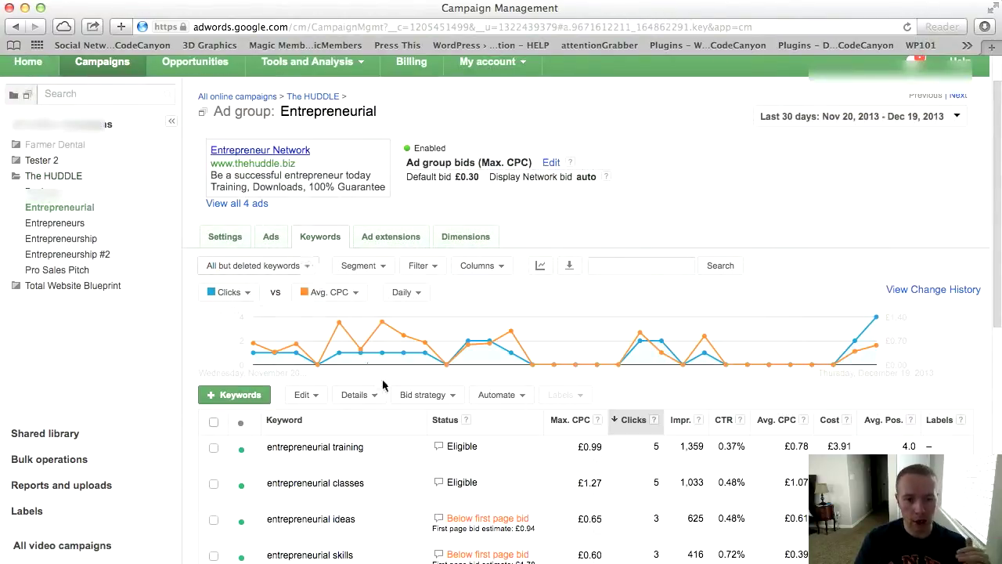
scroll(385, 379, "down", 5)
scroll(383, 333, "down", 4)
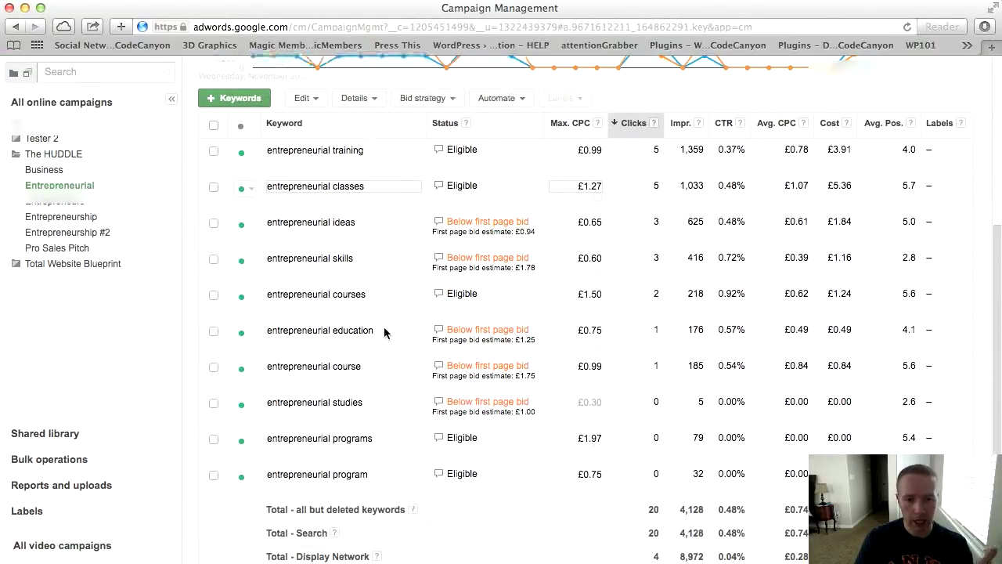
scroll(383, 332, "up", 7)
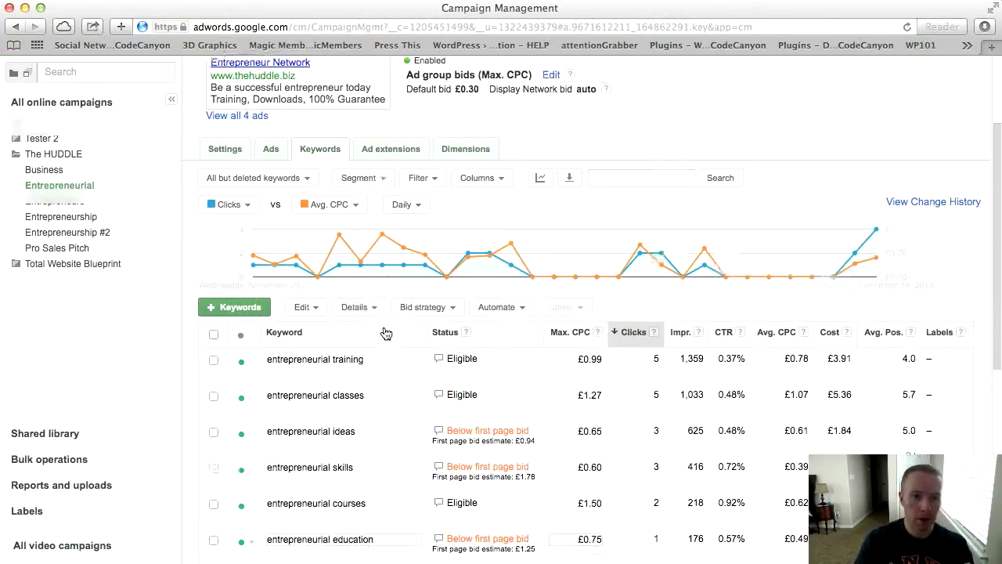
left_click(274, 173)
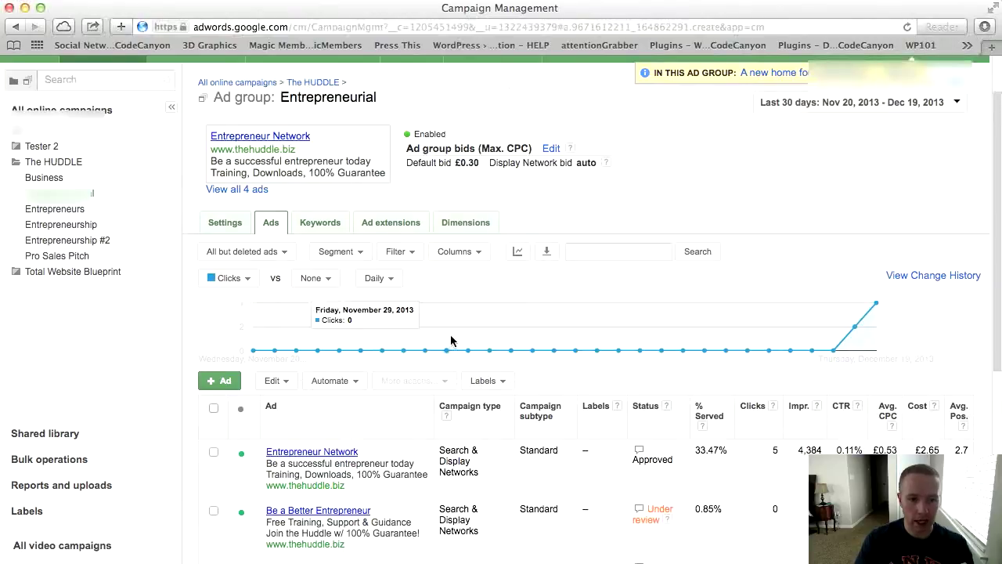
scroll(452, 341, "down", 7)
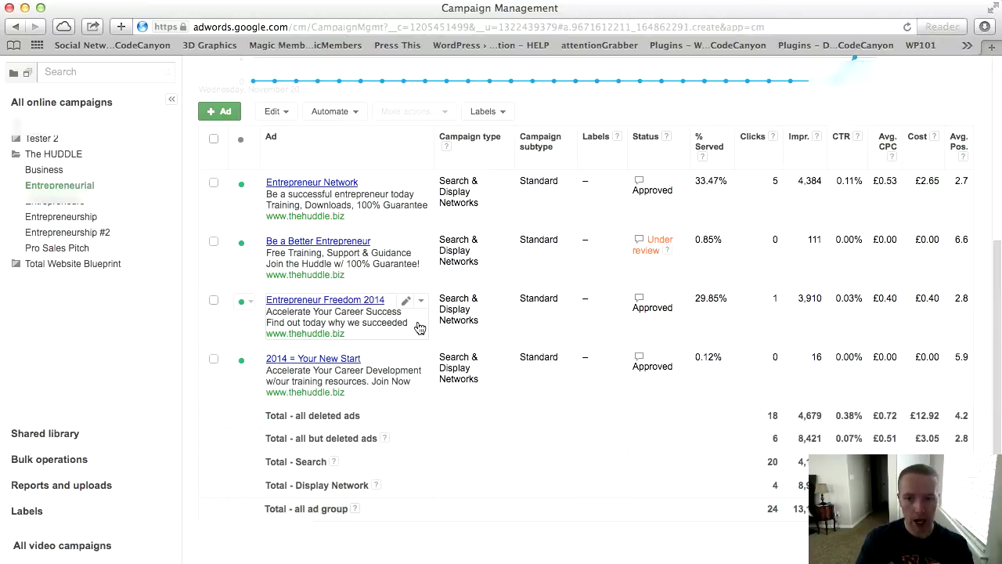
Review the ads in The HUDDLE's Entrepreneurs and Entrepreneurship ad groups
left_click(54, 182)
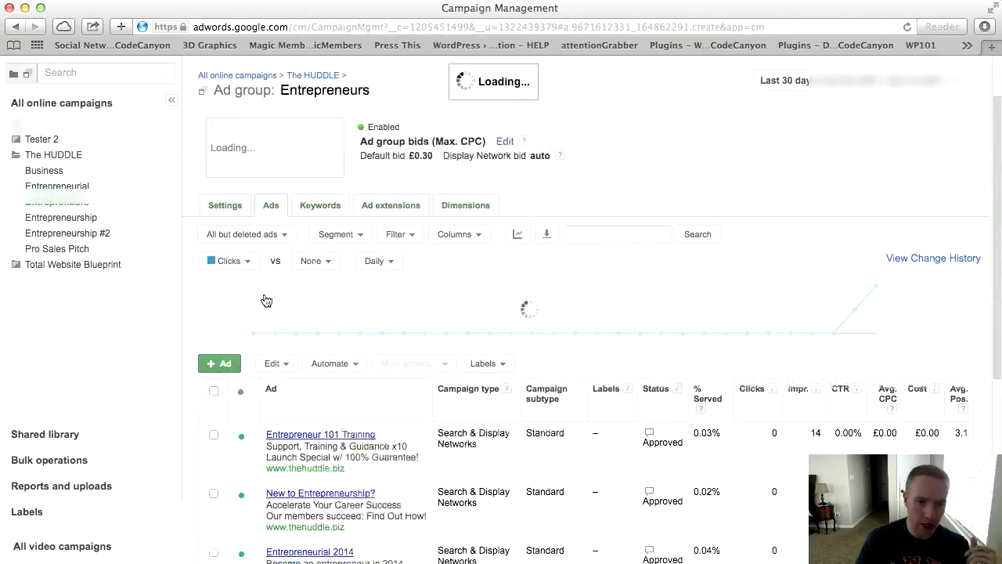
scroll(577, 416, "down", 5)
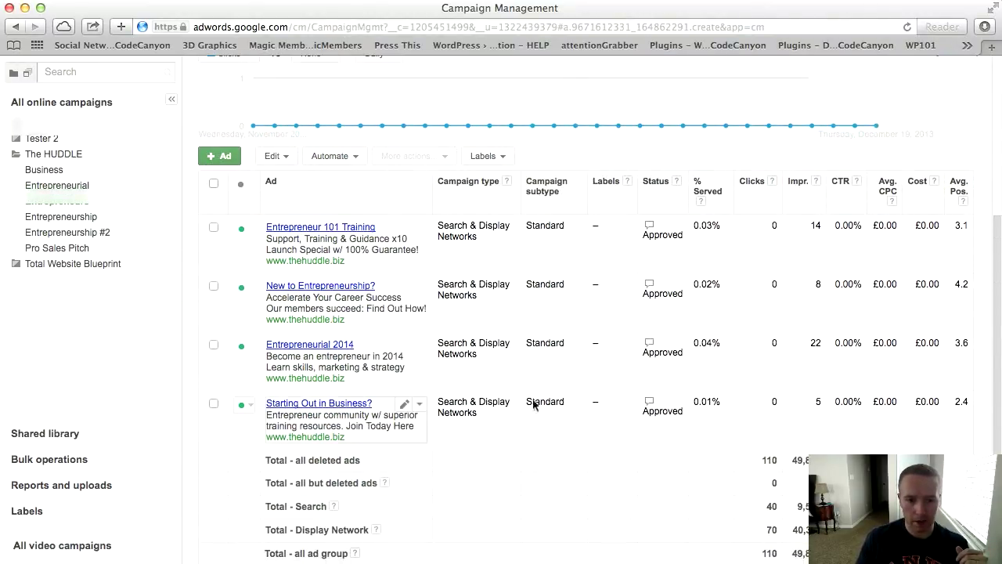
left_click(52, 221)
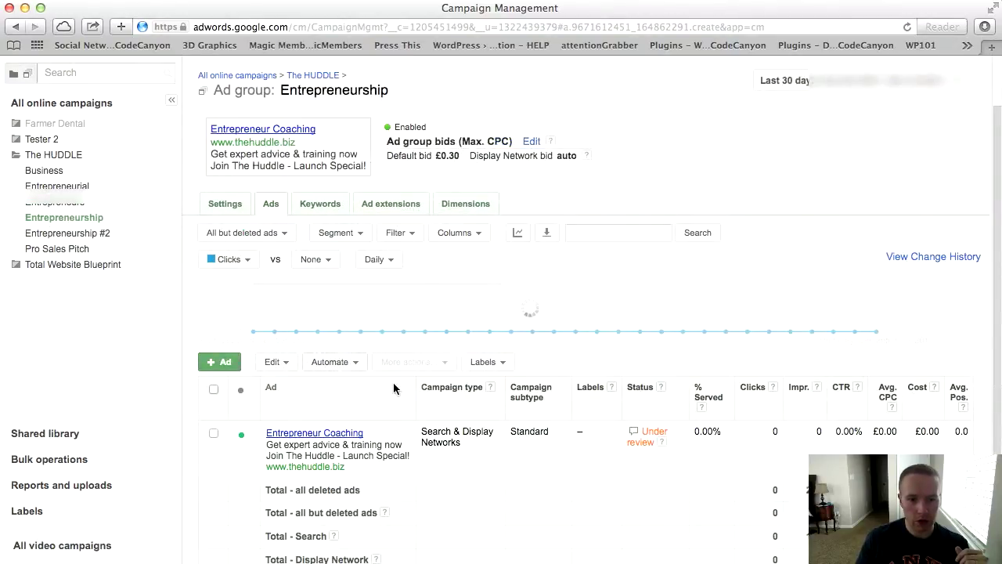
scroll(473, 415, "down", 1)
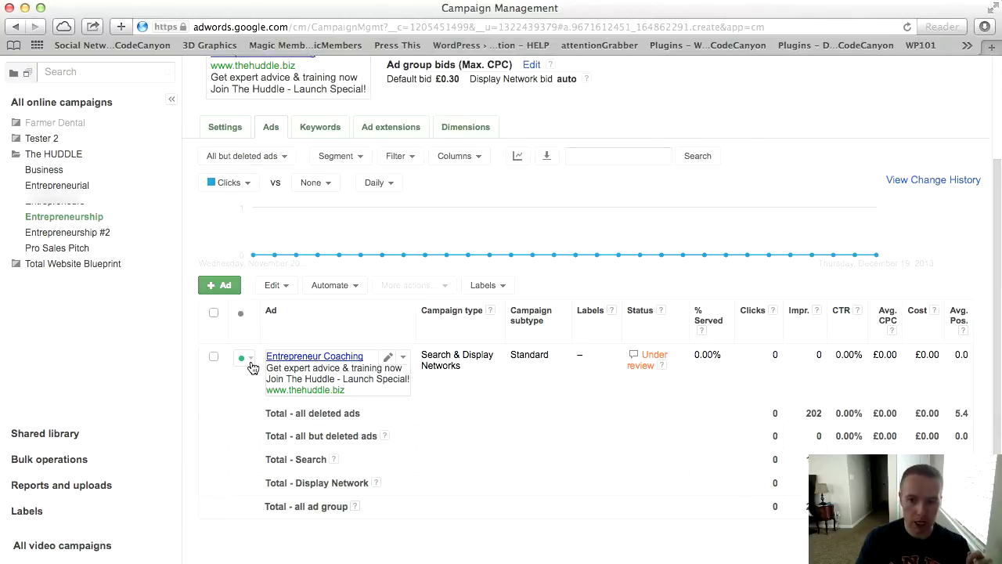
scroll(252, 368, "up", 4)
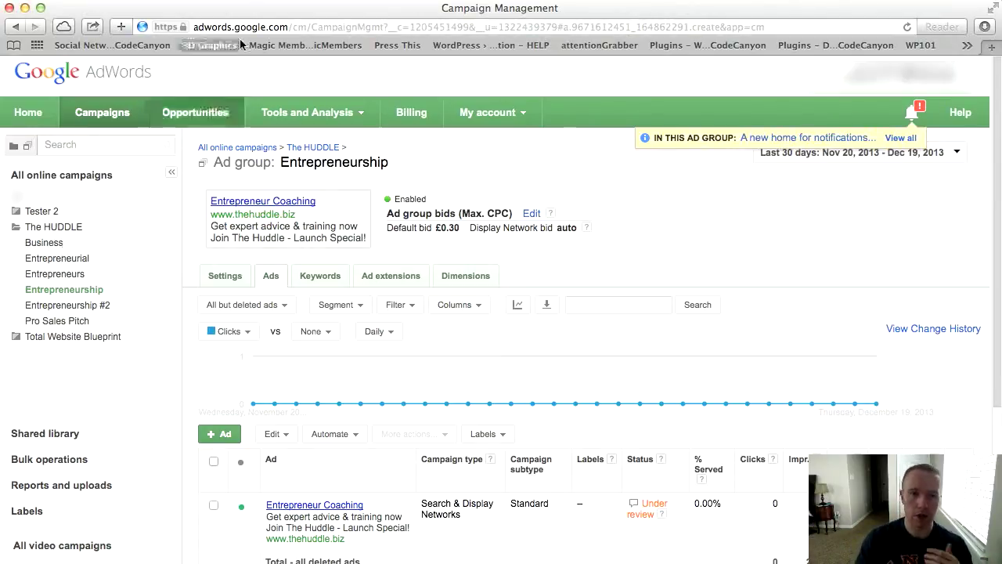
Show the account's available tools and analysis options
left_click(363, 115)
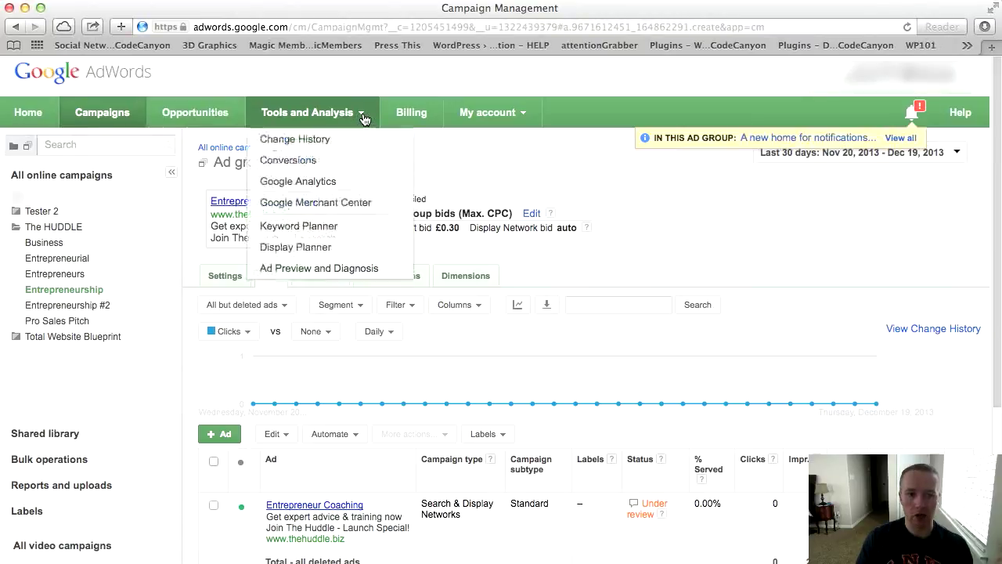